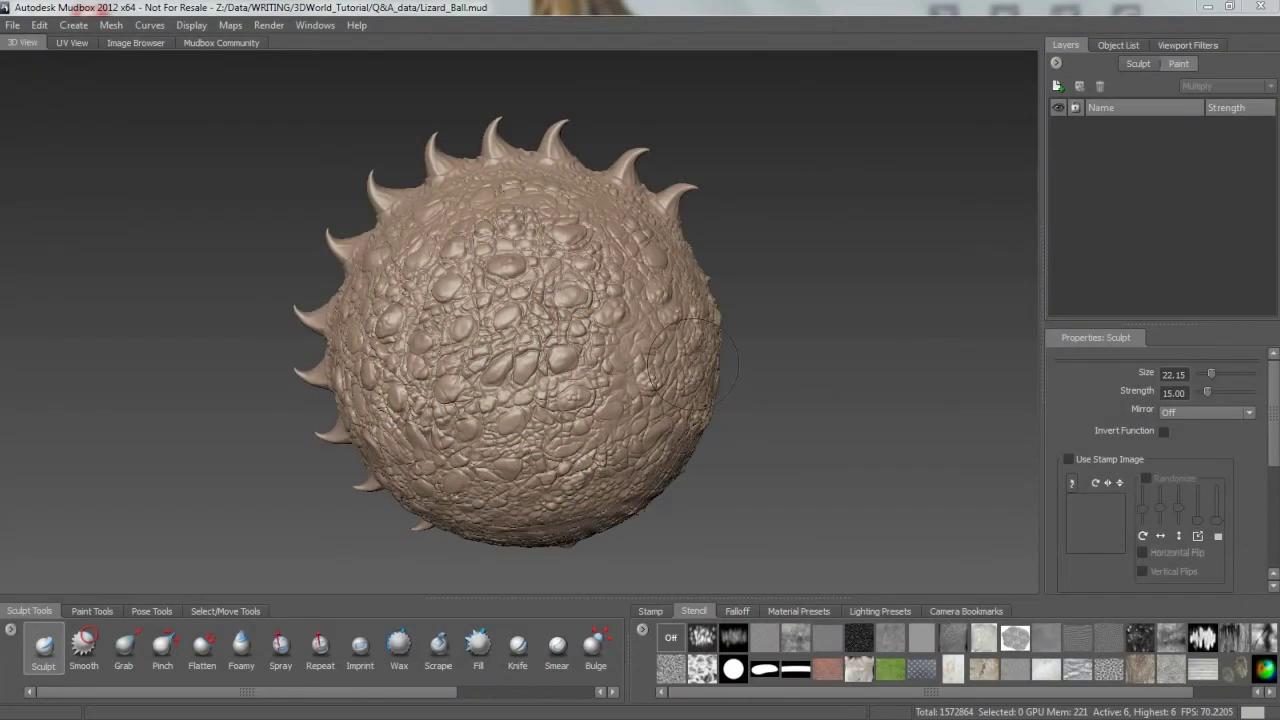
pyautogui.moveTo(668, 356)
pyautogui.keyDown('alt'); pyautogui.mouseDown()
pyautogui.moveTo(606, 360)
pyautogui.moveTo(686, 338)
pyautogui.mouseUp(); pyautogui.keyUp('alt')
pyautogui.moveTo(630, 395)
pyautogui.keyDown('alt'); pyautogui.mouseDown()
pyautogui.moveTo(662, 360)
pyautogui.moveTo(590, 372)
pyautogui.moveTo(660, 352)
pyautogui.mouseUp(); pyautogui.keyUp('alt')
pyautogui.moveTo(556, 362)
pyautogui.keyDown('alt'); pyautogui.mouseDown()
pyautogui.moveTo(572, 358)
pyautogui.moveTo(470, 366)
pyautogui.moveTo(680, 376)
pyautogui.moveTo(548, 325)
pyautogui.moveTo(795, 385)
pyautogui.moveTo(705, 408)
pyautogui.mouseUp(); pyautogui.keyUp('alt')
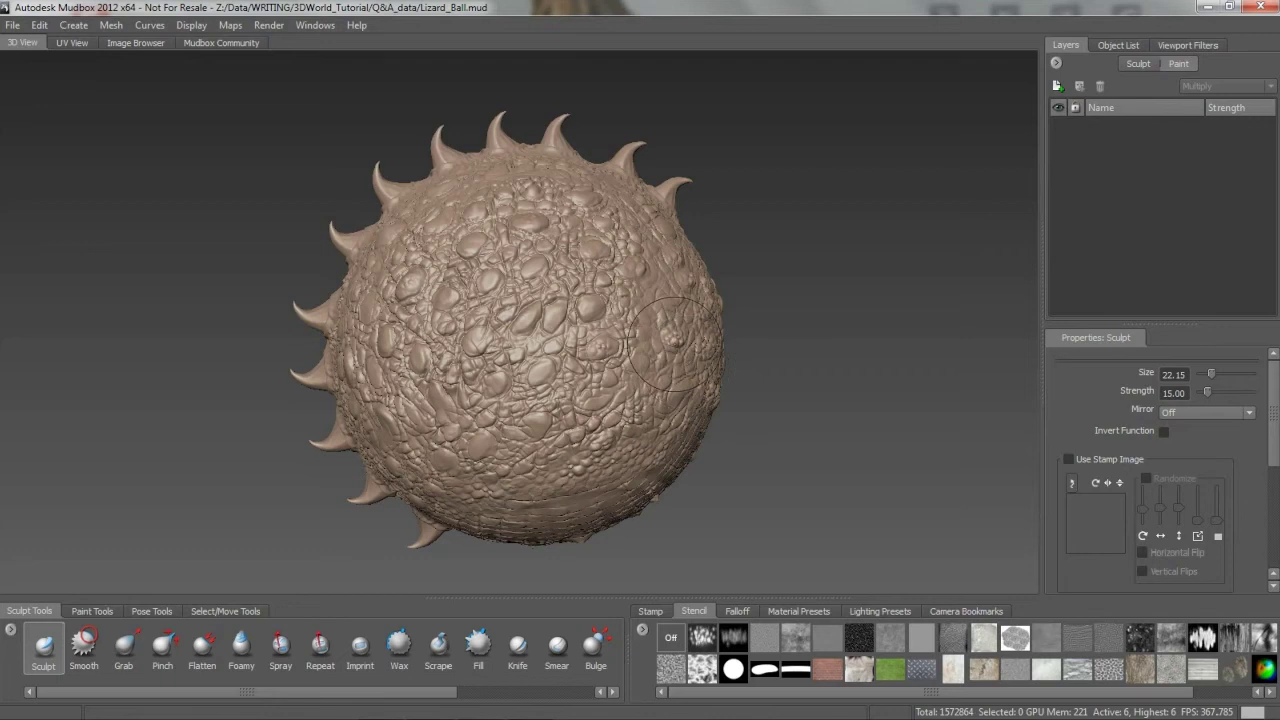
pyautogui.keyDown('alt'); pyautogui.moveTo(568, 335); pyautogui.dragTo(460, 360); pyautogui.keyUp('alt')
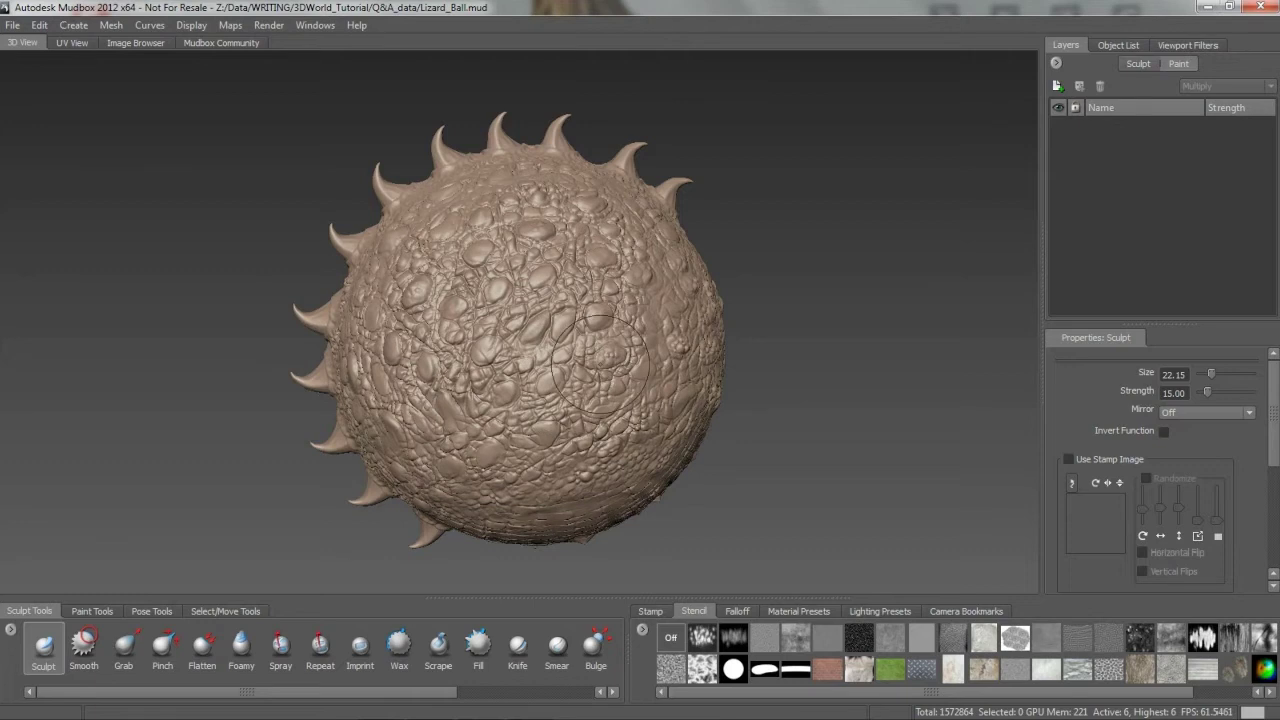
pyautogui.keyDown('alt'); pyautogui.moveTo(612, 369); pyautogui.dragTo(600, 365); pyautogui.keyUp('alt')
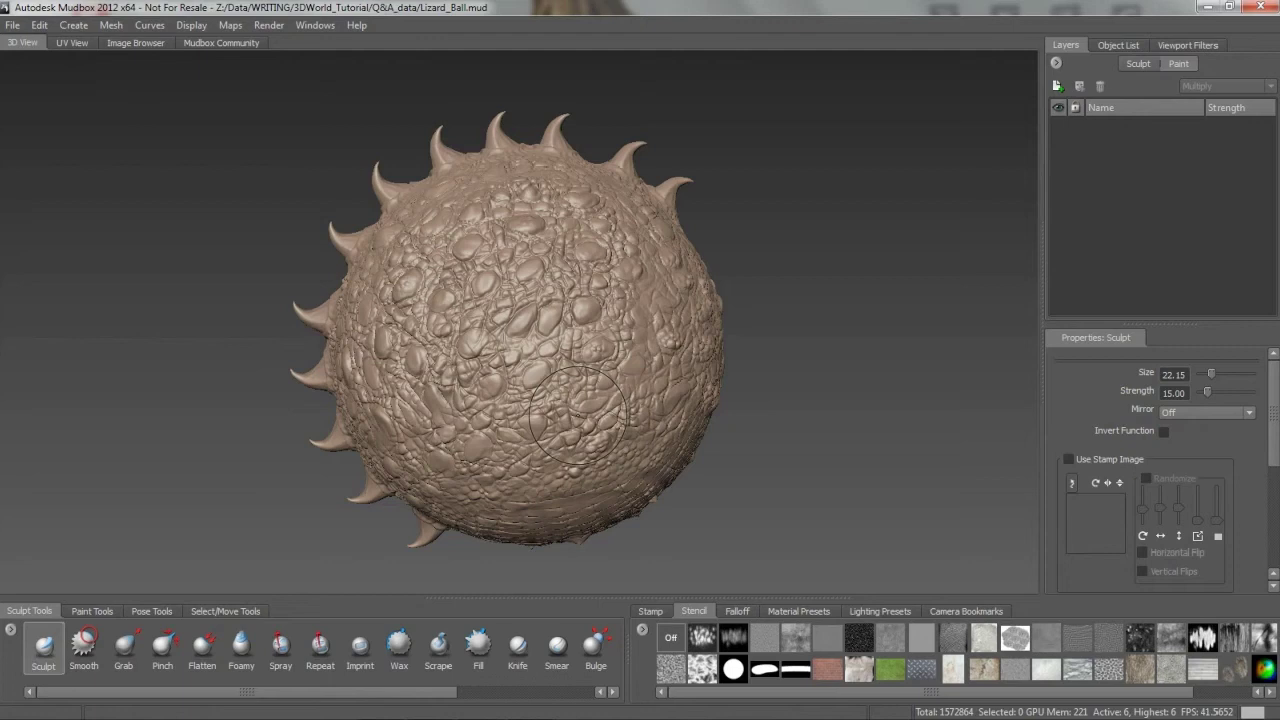
# Preview the scaly sphere with the Ambient Occlusion viewport filter on, and switch that filter off again
pyautogui.click(1184, 47)
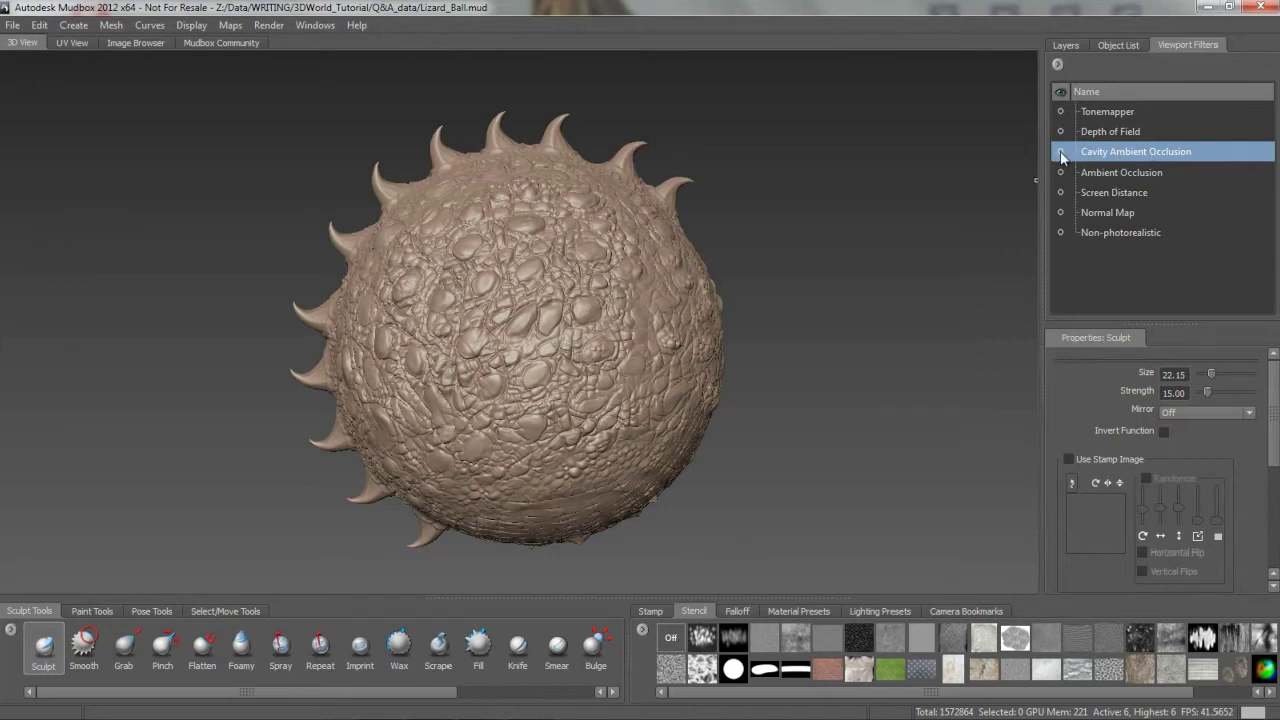
pyautogui.click(1112, 174)
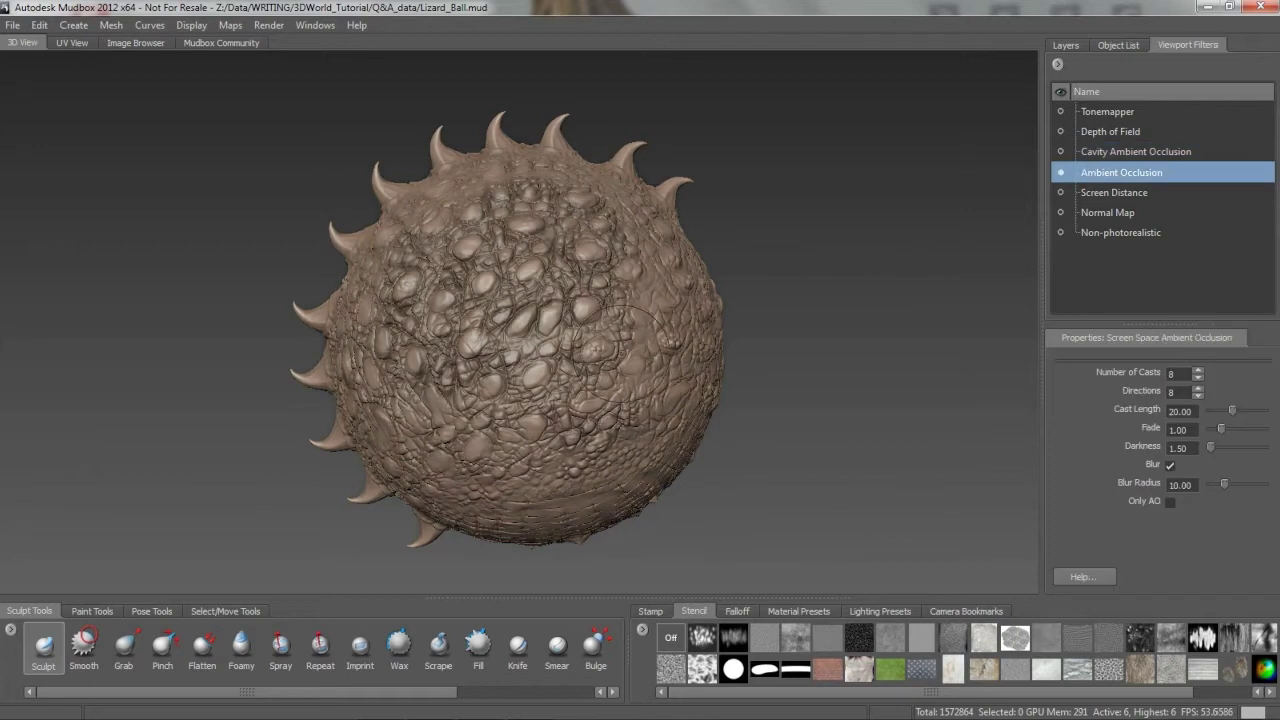
pyautogui.moveTo(632, 358)
pyautogui.keyDown('alt'); pyautogui.mouseDown()
pyautogui.moveTo(650, 352)
pyautogui.moveTo(560, 372)
pyautogui.moveTo(738, 357)
pyautogui.moveTo(825, 304)
pyautogui.moveTo(744, 343)
pyautogui.mouseUp(); pyautogui.keyUp('alt')
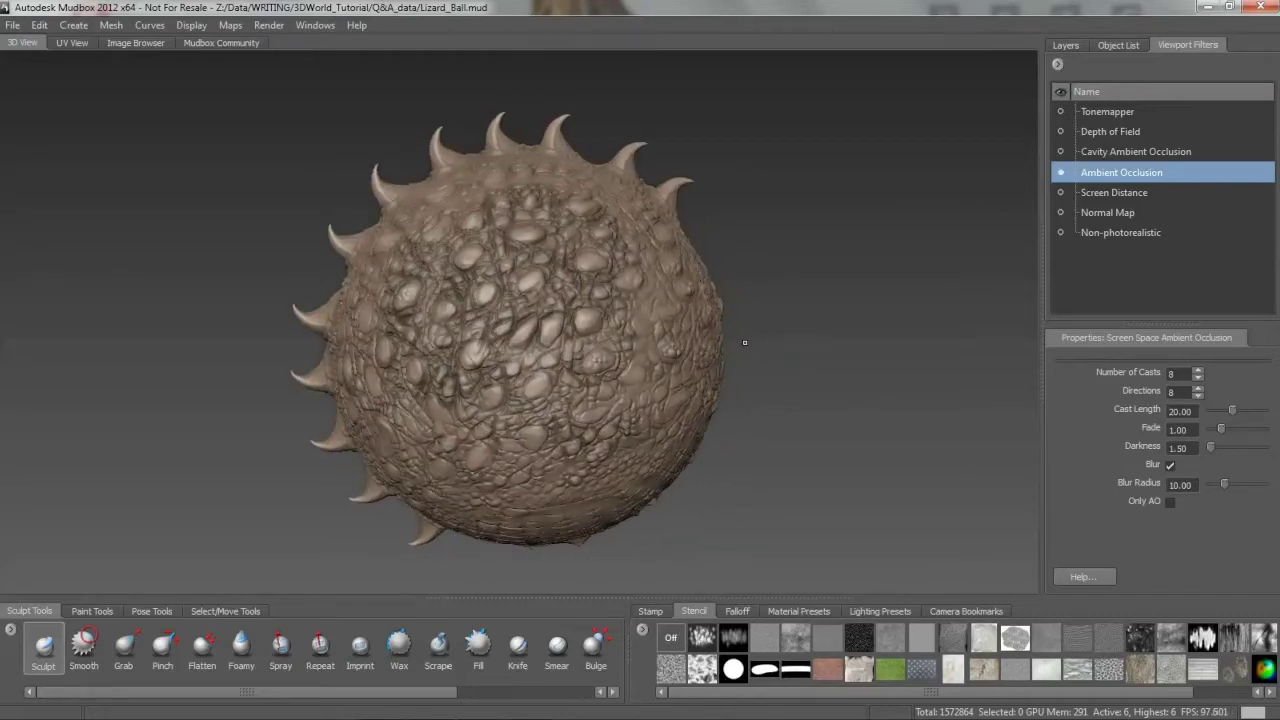
pyautogui.click(1060, 172)
# Enable the Cavity Ambient Occlusion viewport filter, with quality set to Best and strength to 2.91
pyautogui.click(1116, 156)
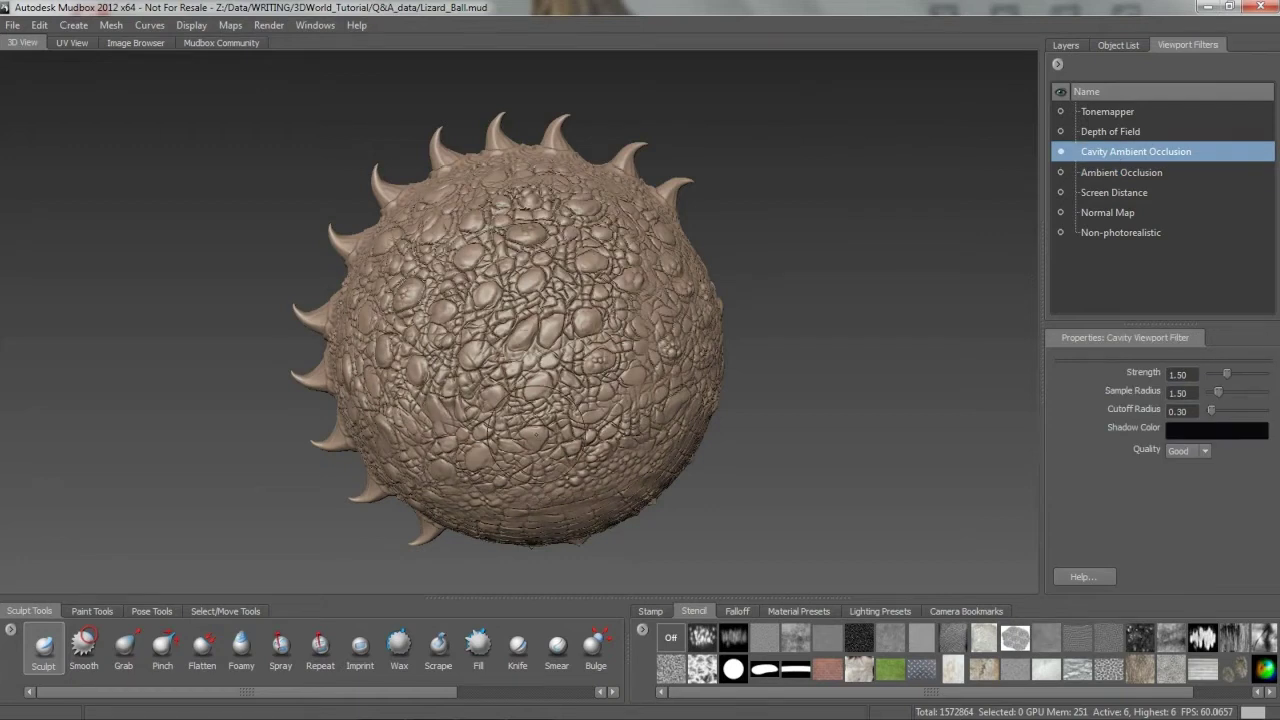
pyautogui.keyDown('alt'); pyautogui.moveTo(822, 330); pyautogui.dragTo(762, 336); pyautogui.keyUp('alt')
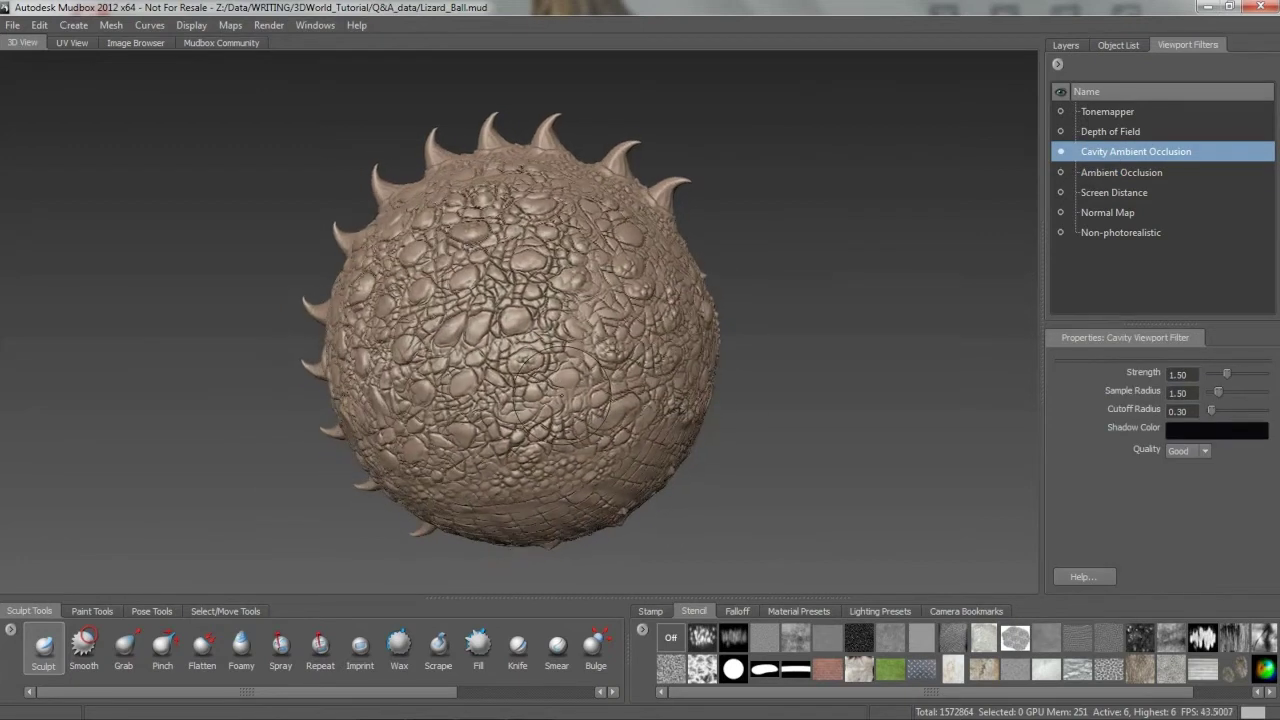
pyautogui.click(1203, 456)
pyautogui.click(1203, 455)
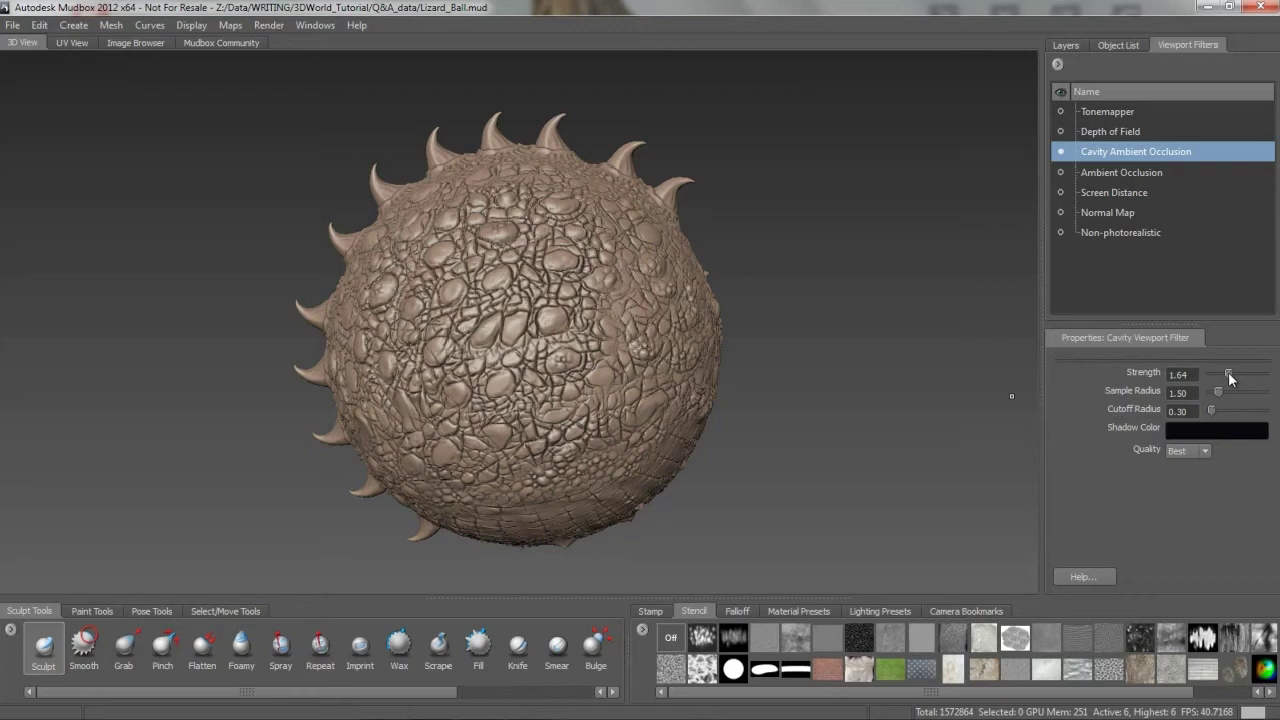
pyautogui.moveTo(1228, 372); pyautogui.dragTo(1243, 378)
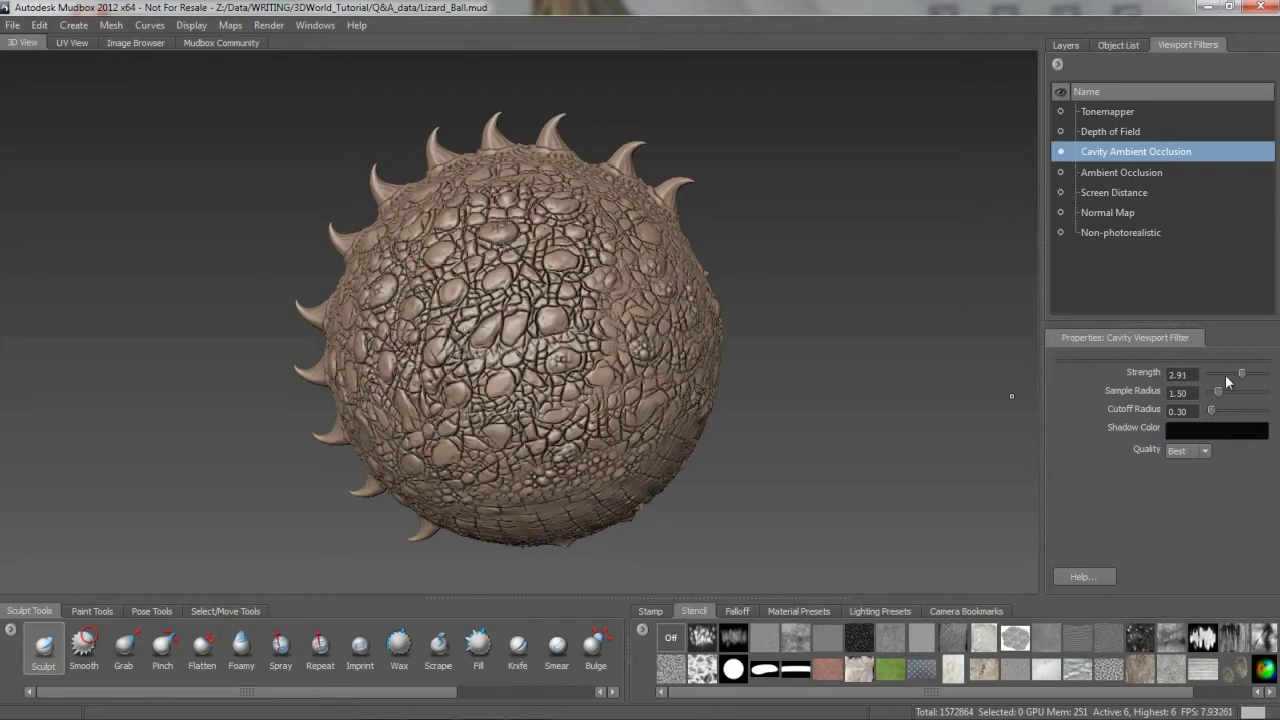
pyautogui.keyDown('alt'); pyautogui.moveTo(760, 350); pyautogui.dragTo(655, 396); pyautogui.keyUp('alt')
pyautogui.keyDown('alt'); pyautogui.moveTo(600, 215); pyautogui.dragTo(530, 300); pyautogui.keyUp('alt')
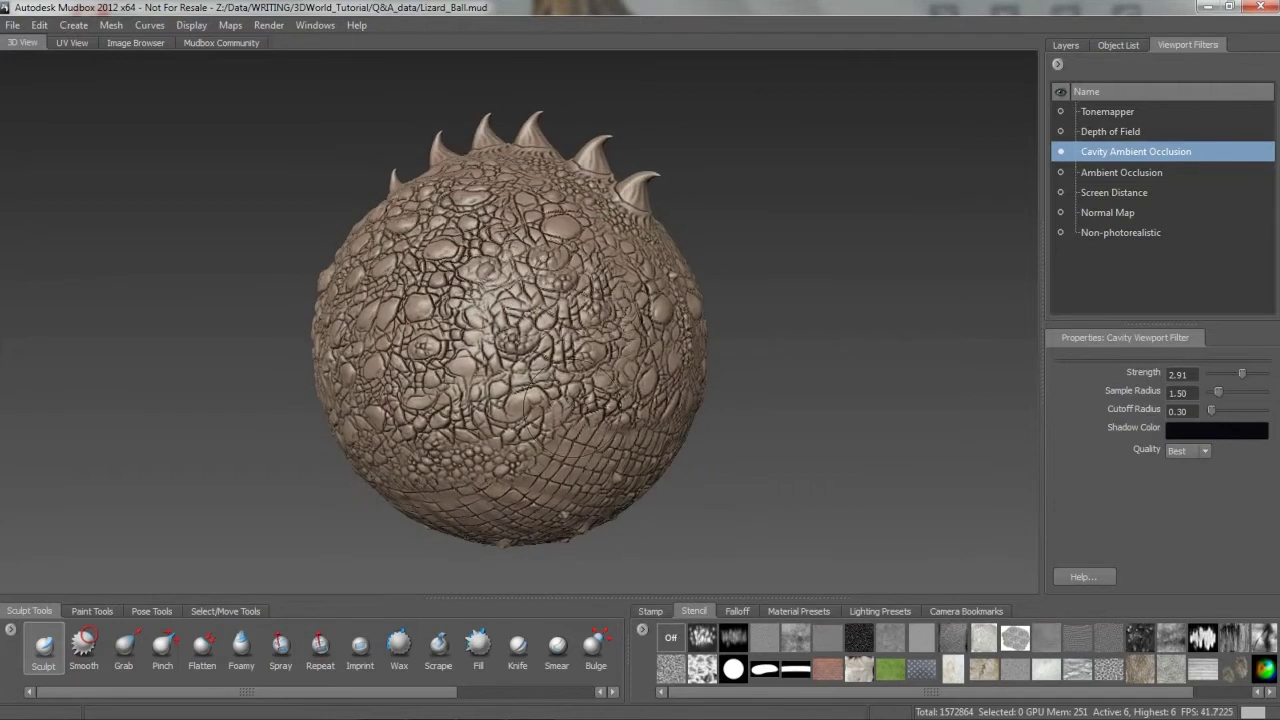
pyautogui.keyDown('alt'); pyautogui.moveTo(530, 400); pyautogui.dragTo(676, 446); pyautogui.keyUp('alt')
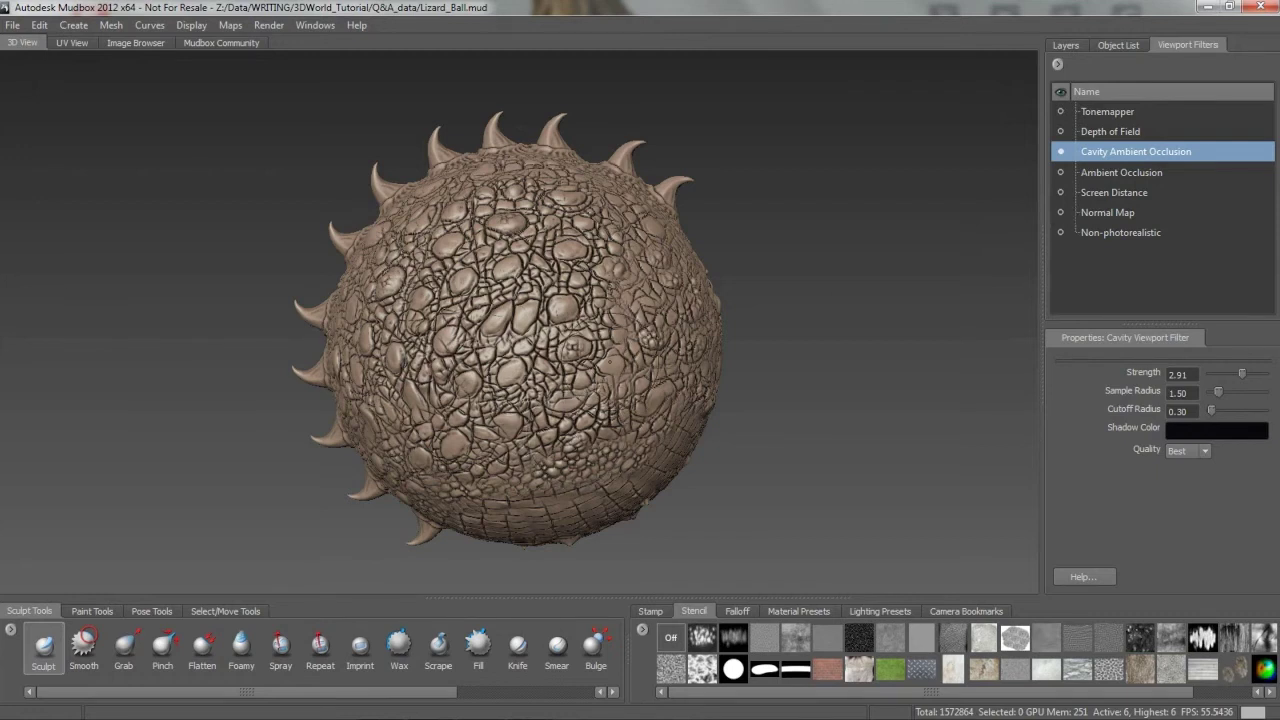
pyautogui.moveTo(640, 350)
pyautogui.keyDown('alt'); pyautogui.mouseDown()
pyautogui.moveTo(470, 350)
pyautogui.moveTo(615, 355)
pyautogui.mouseUp(); pyautogui.keyUp('alt')
pyautogui.click(272, 26)
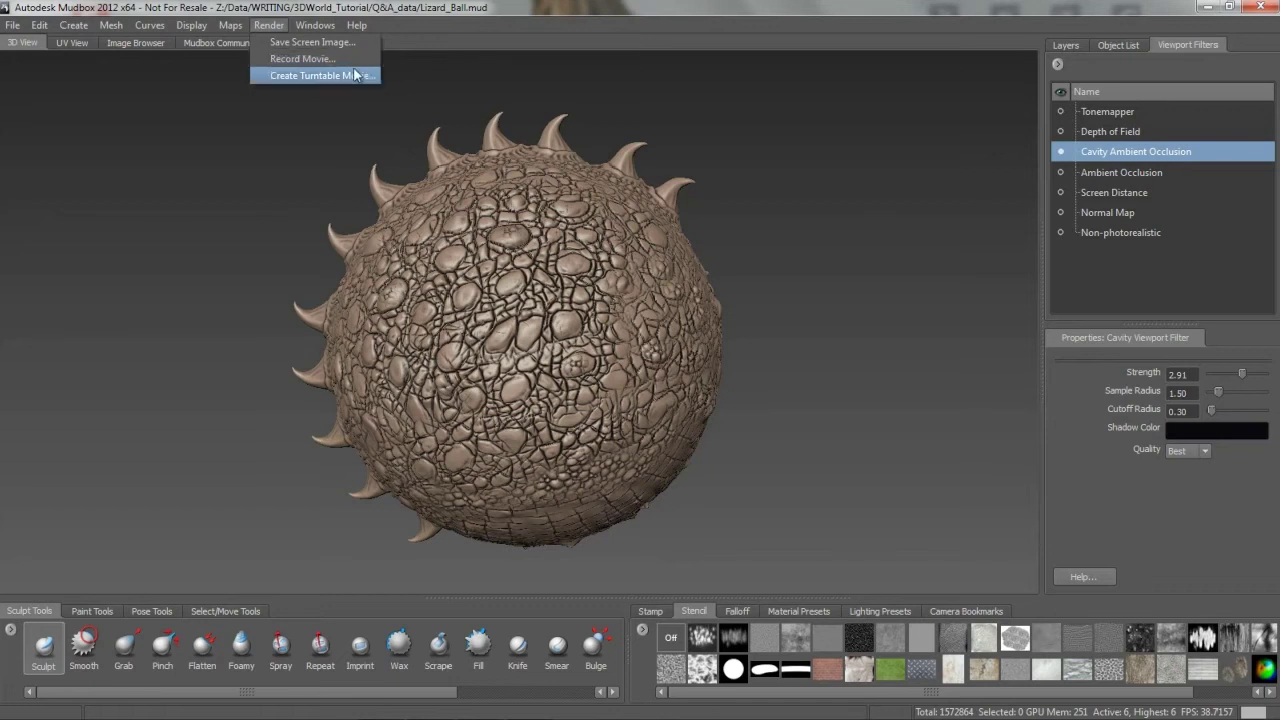
pyautogui.click(481, 22)
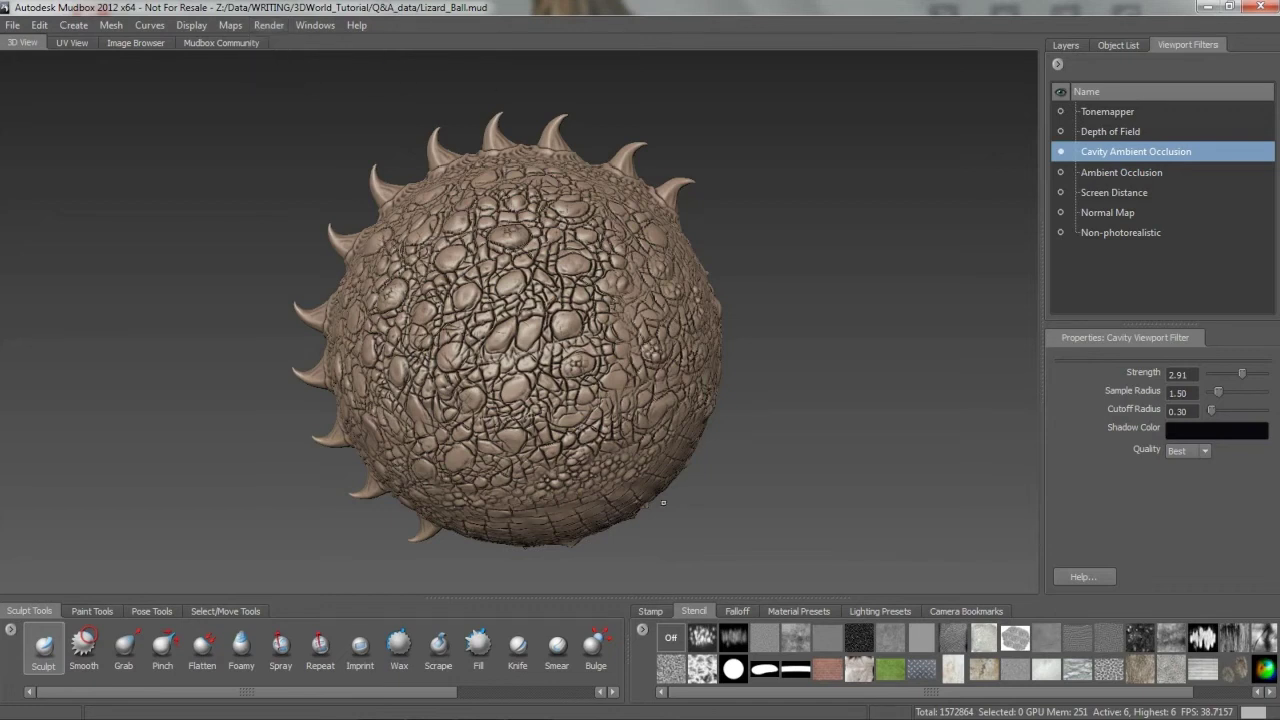
# Turn off the Cavity Ambient Occlusion viewport filter and show the paint layers
pyautogui.click(1061, 151)
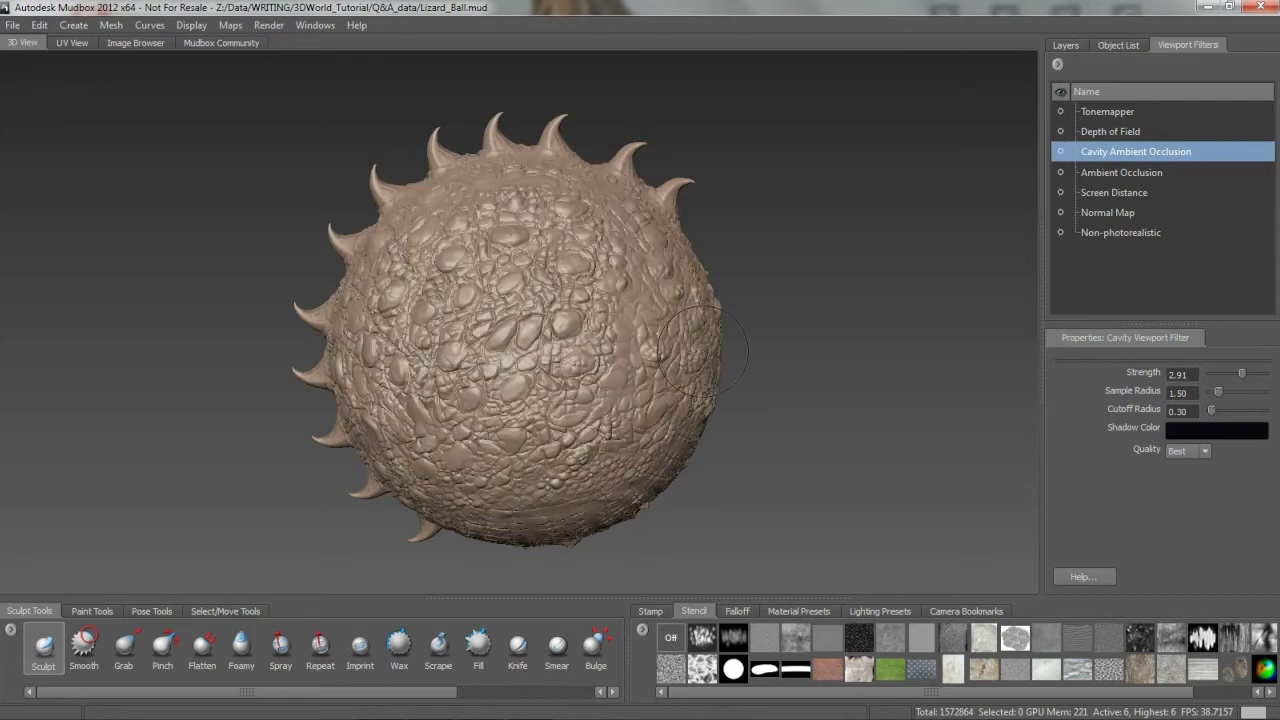
pyautogui.click(1074, 44)
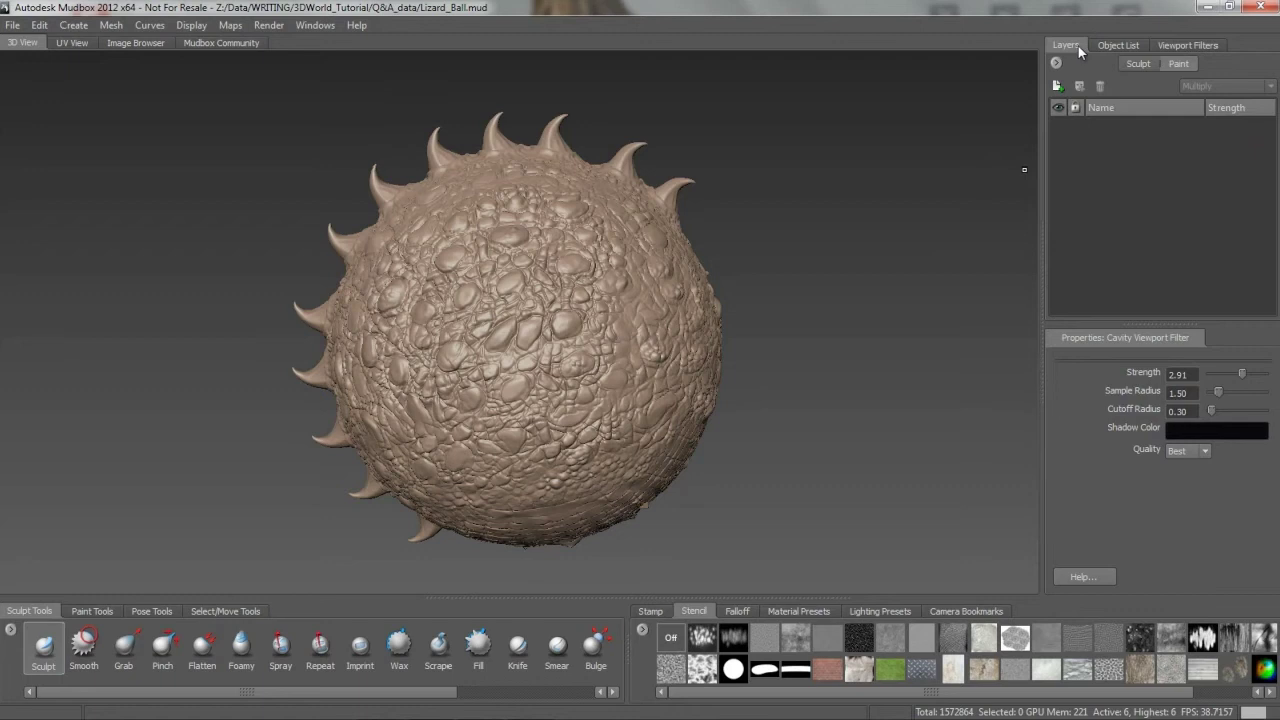
pyautogui.click(1179, 63)
# Start a new texture map extraction operation and choose the Ambient Occlusion Map as the map to generate
pyautogui.click(231, 25)
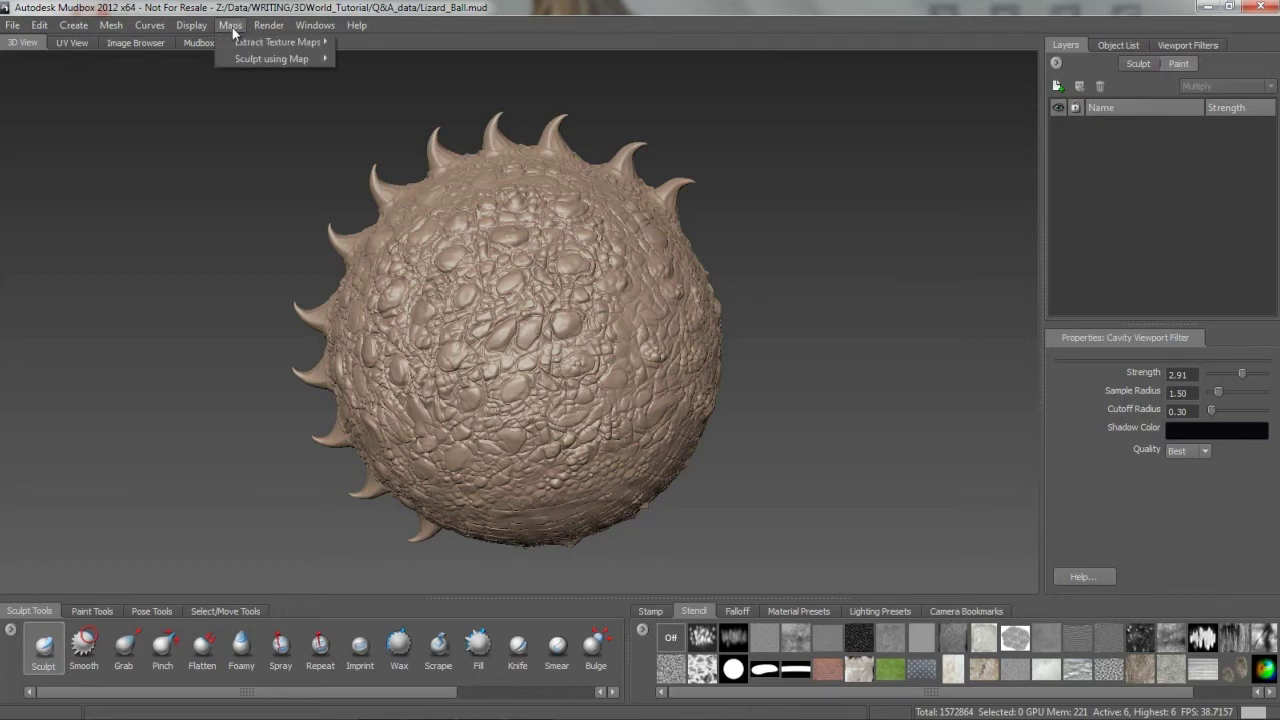
pyautogui.moveTo(257, 44)
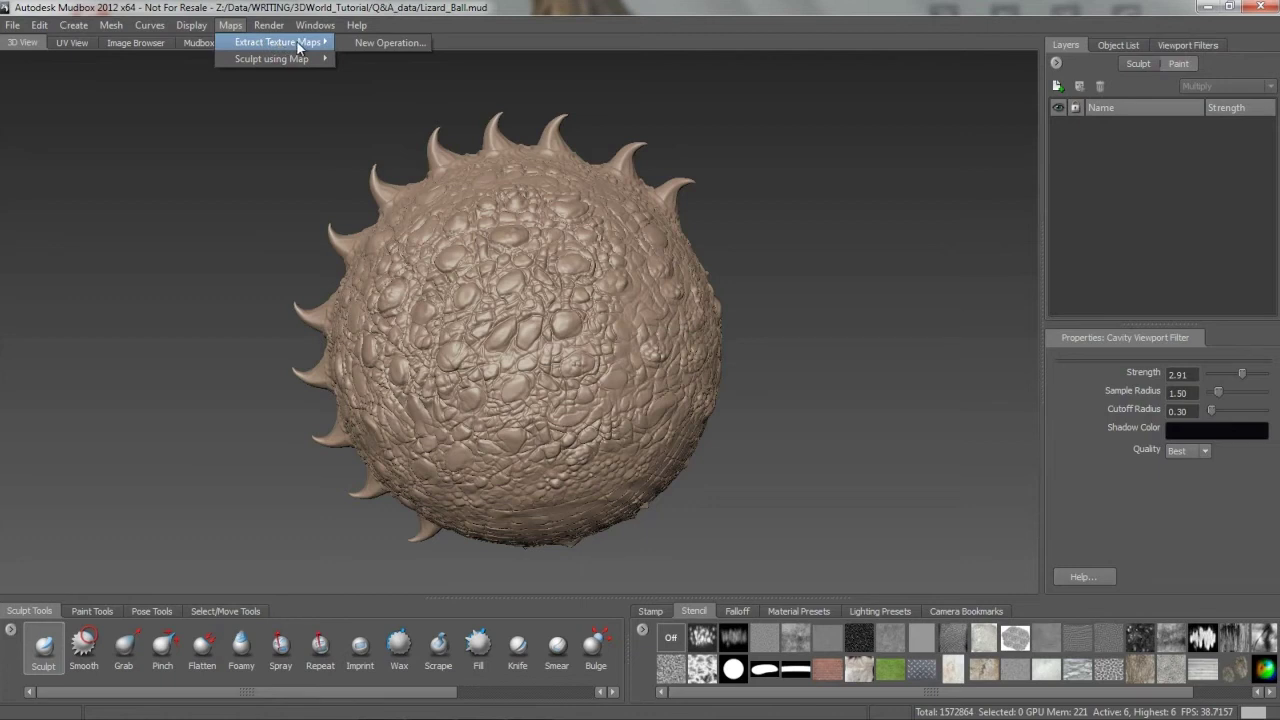
pyautogui.click(385, 43)
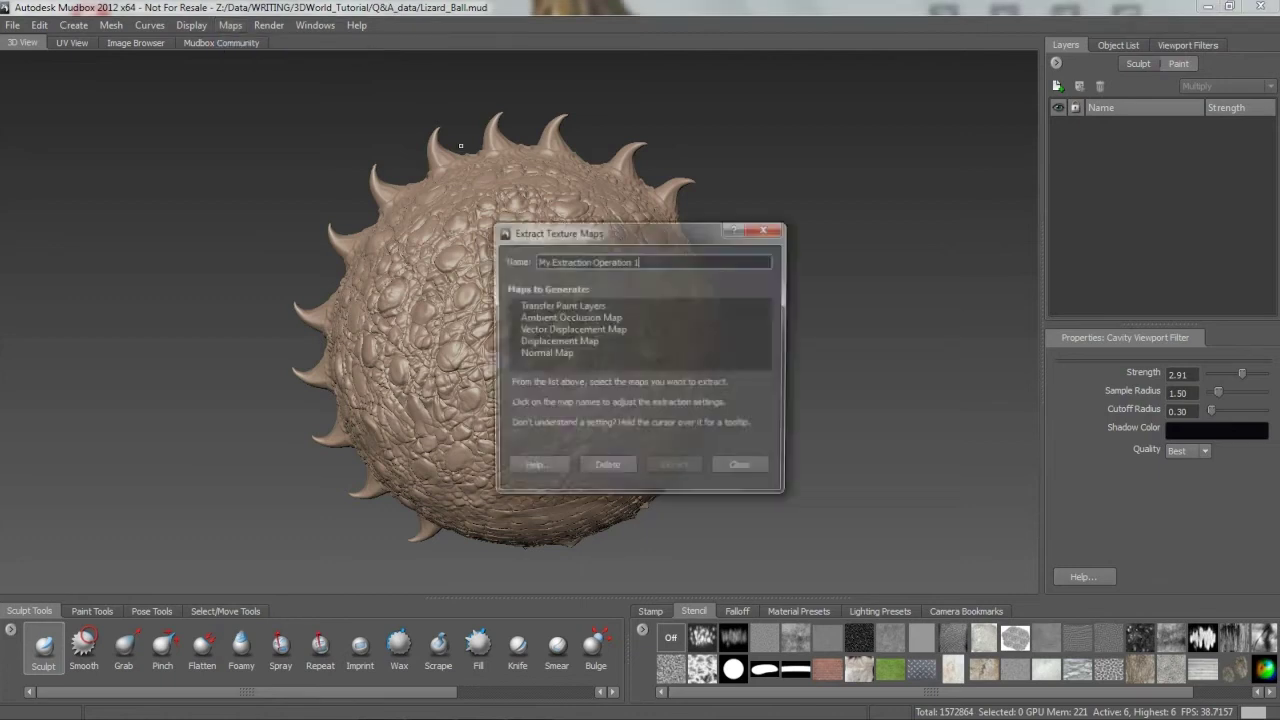
pyautogui.click(550, 317)
pyautogui.moveTo(645, 53); pyautogui.dragTo(637, 33)
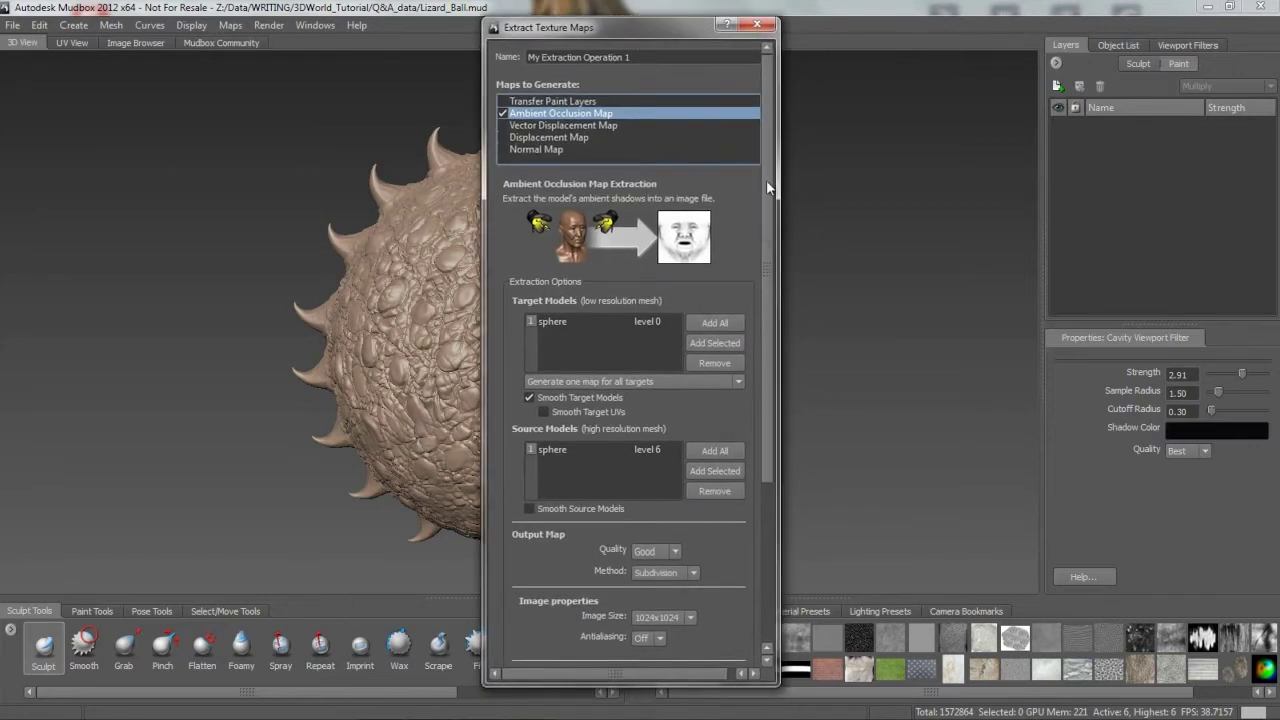
# Set the output quality of the ambient occlusion map extraction to Fastest
pyautogui.scroll(-3, 770, 188)
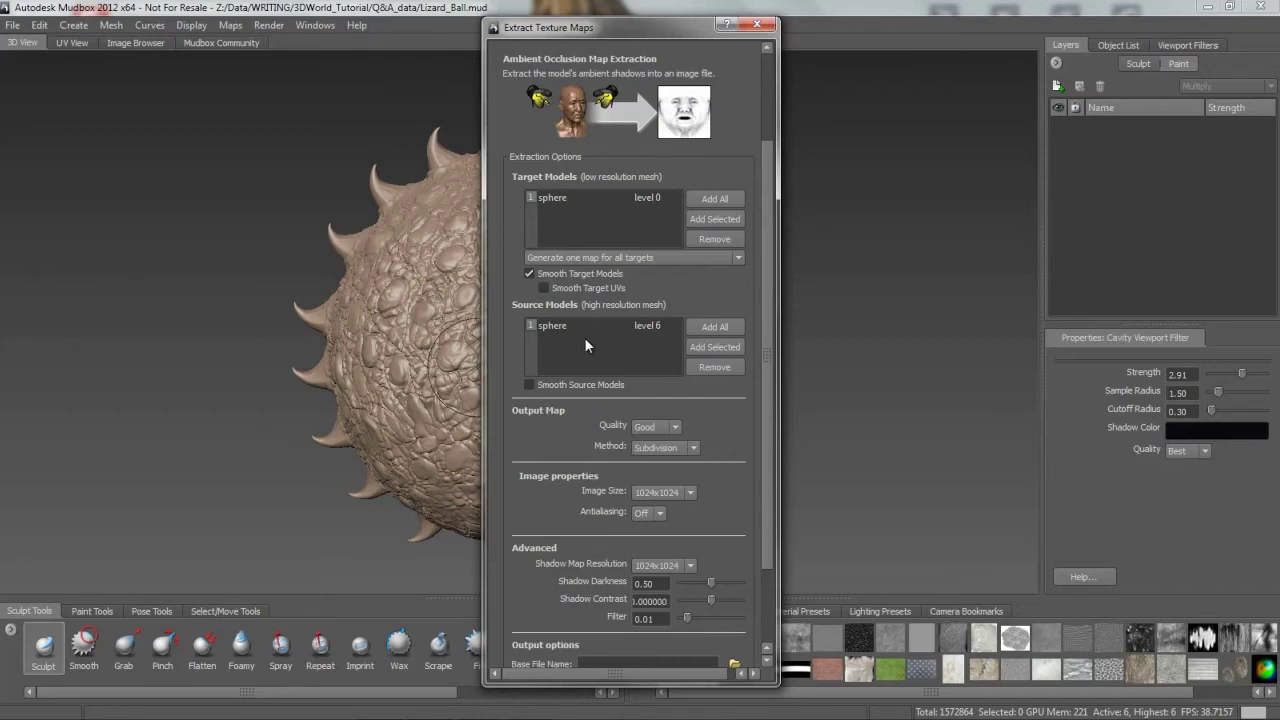
pyautogui.scroll(-5, 763, 262)
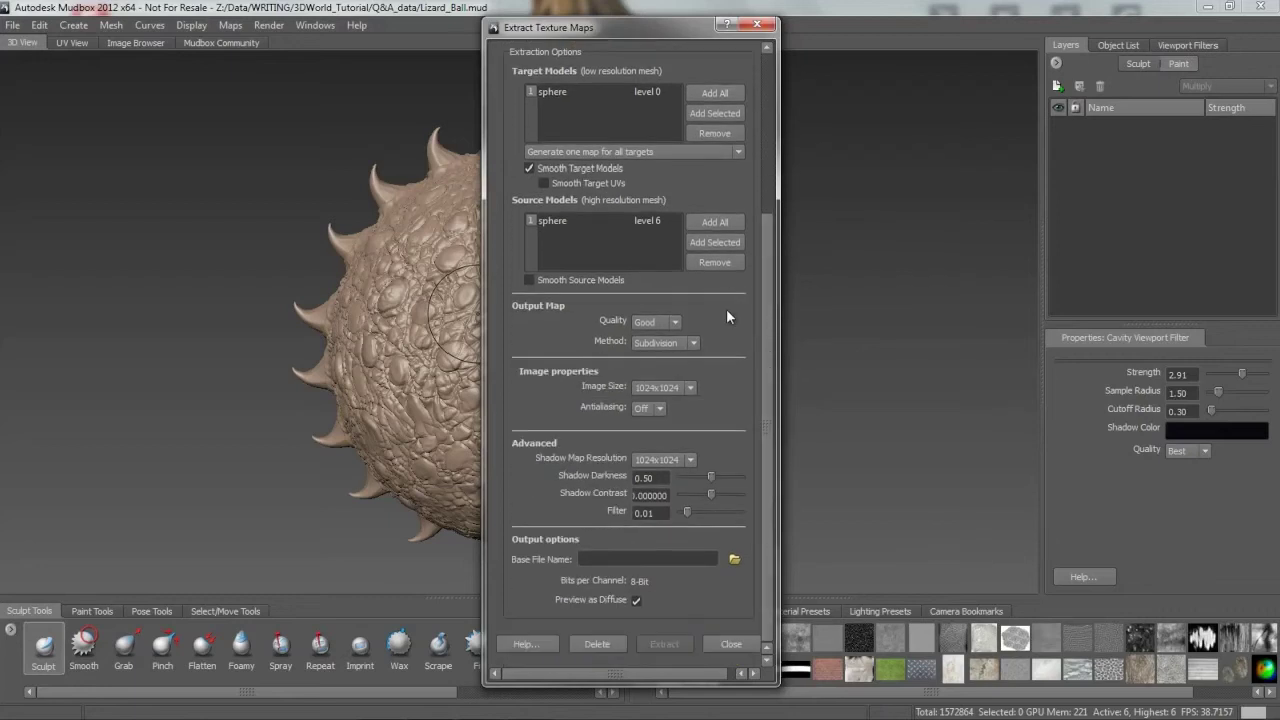
pyautogui.click(677, 321)
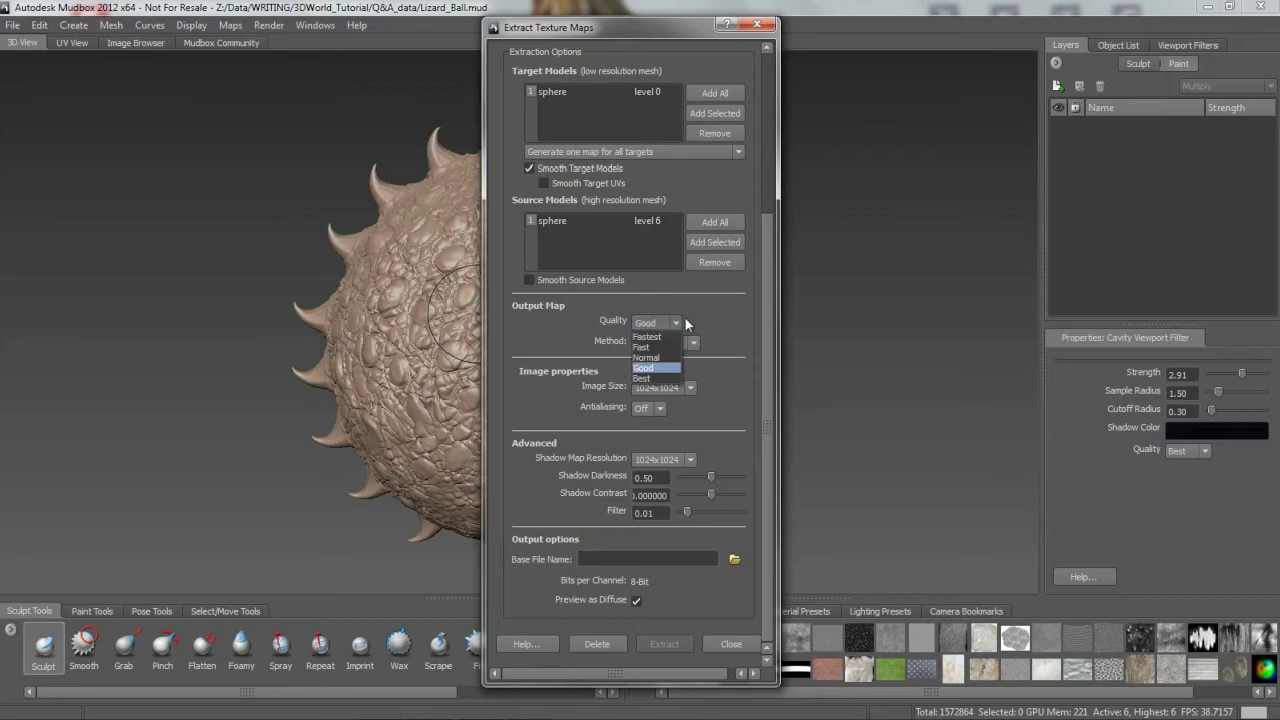
pyautogui.click(661, 334)
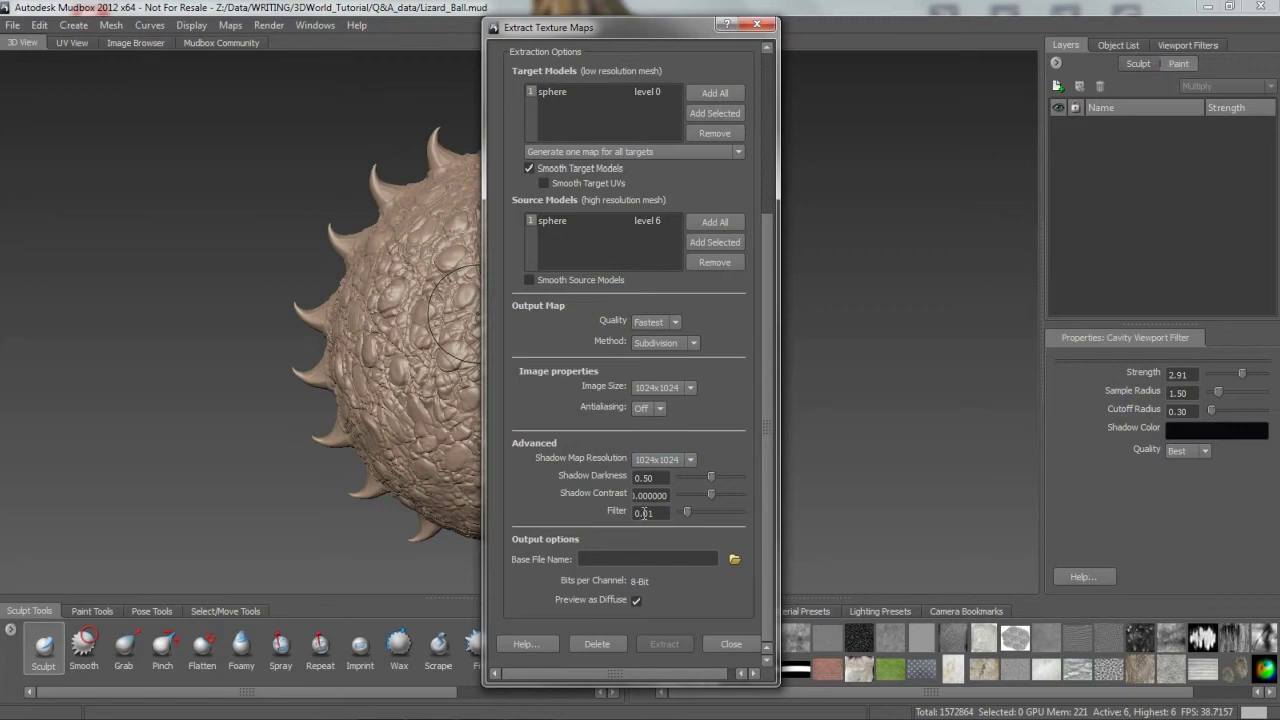
# Set the output base file for the extracted map to AO_base in the data folder, as PNG
pyautogui.click(661, 559)
pyautogui.click(734, 560)
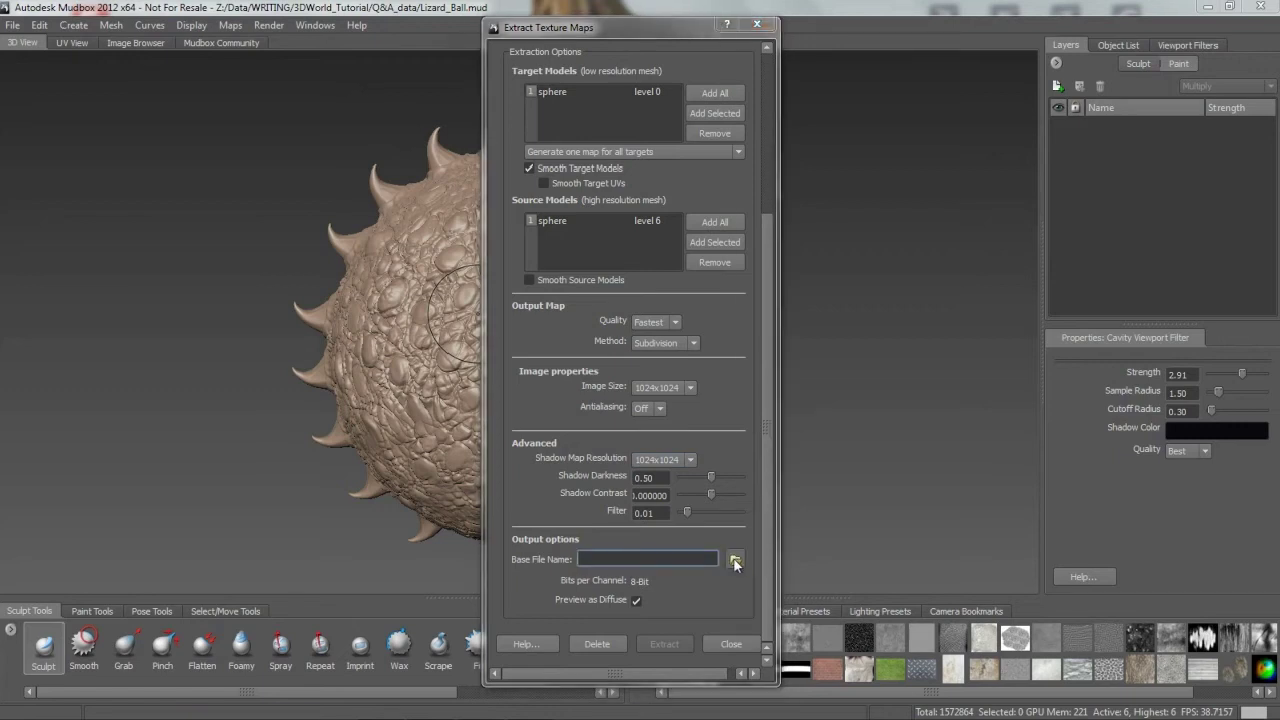
pyautogui.click(735, 561)
pyautogui.moveTo(325, 17); pyautogui.dragTo(489, 22)
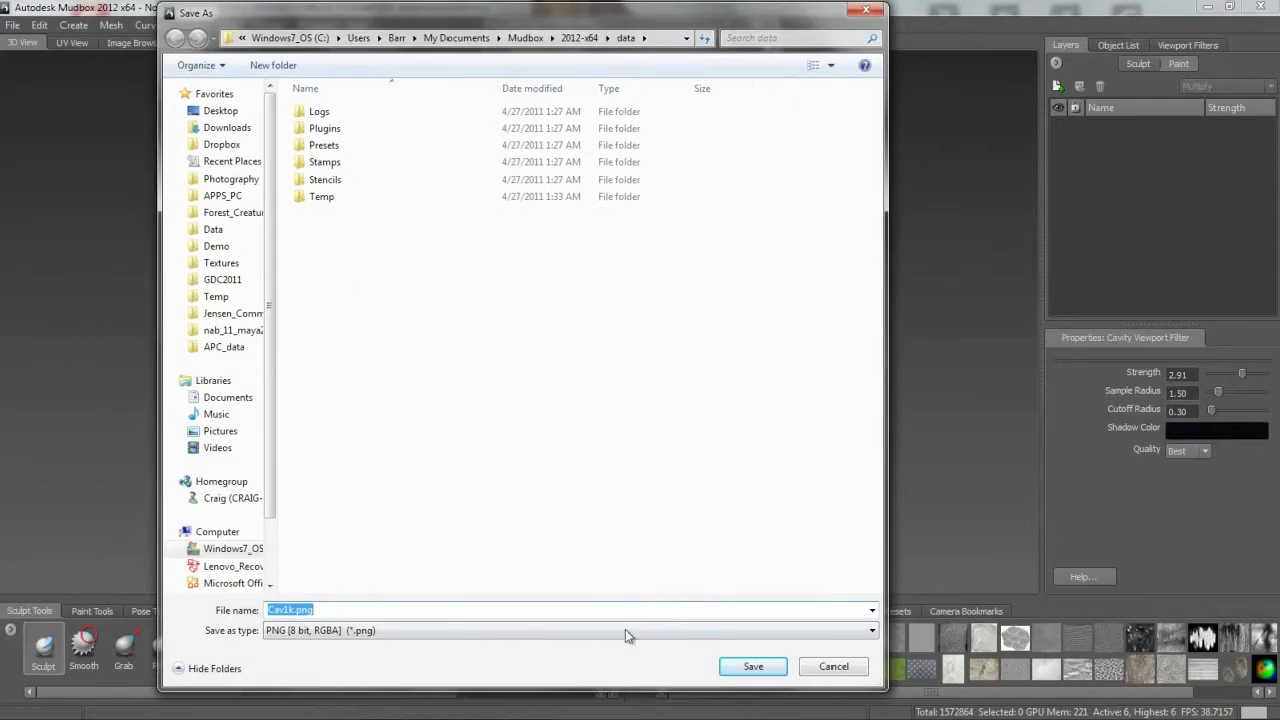
pyautogui.write('AO_base')
pyautogui.click(752, 666)
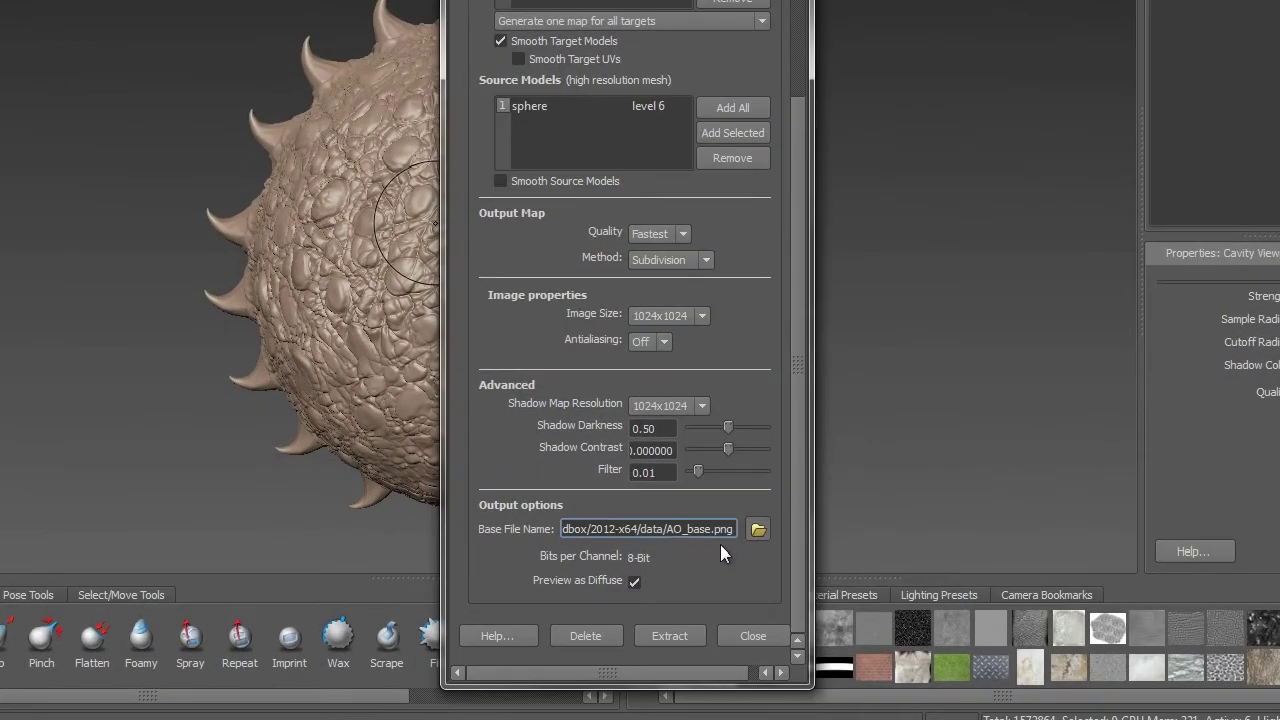
# Extract the ambient occlusion map and dismiss the extraction results
pyautogui.click(670, 636)
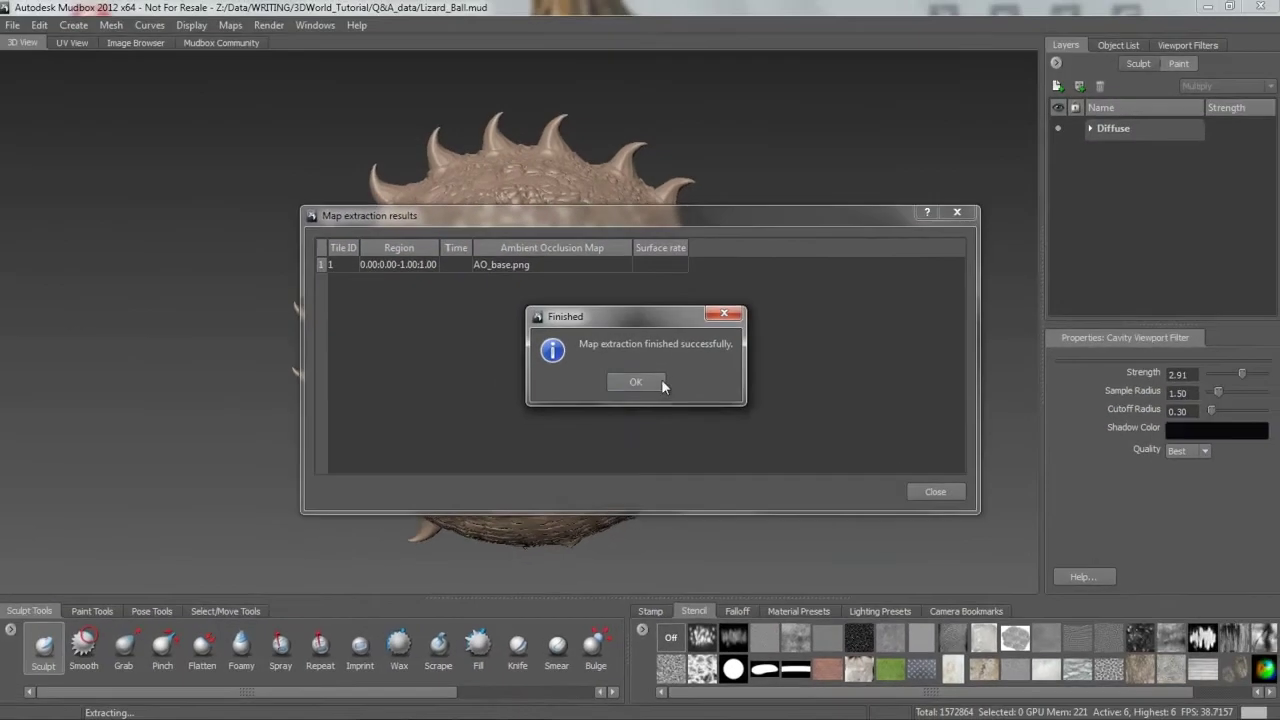
pyautogui.click(643, 380)
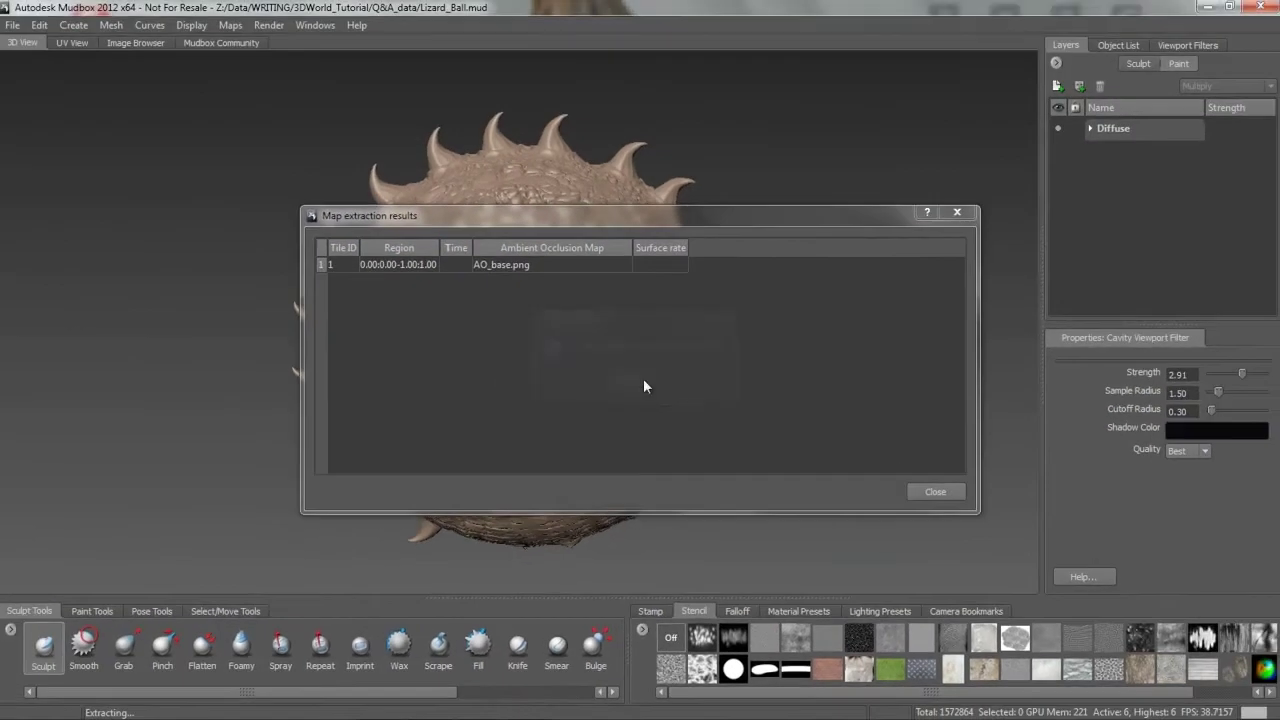
pyautogui.click(931, 492)
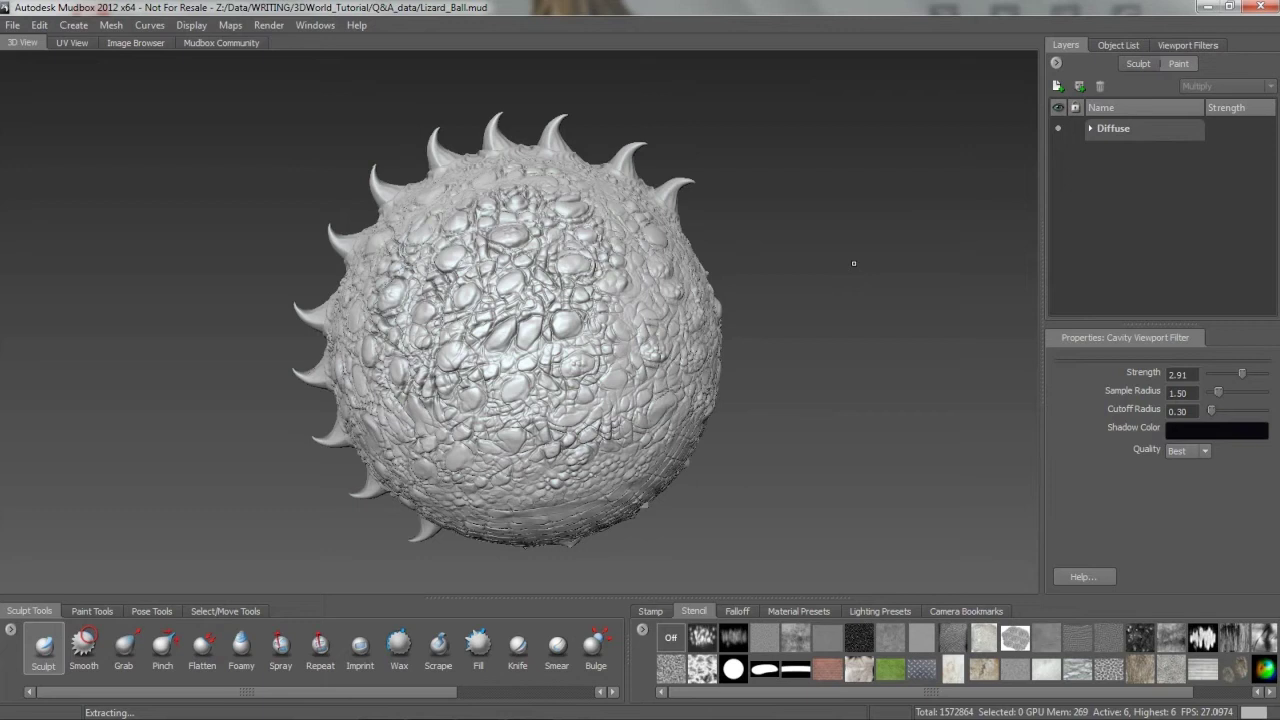
# Set the blend mode of the extracted map's paint layer in the Diffuse channel to Normal
pyautogui.click(1090, 128)
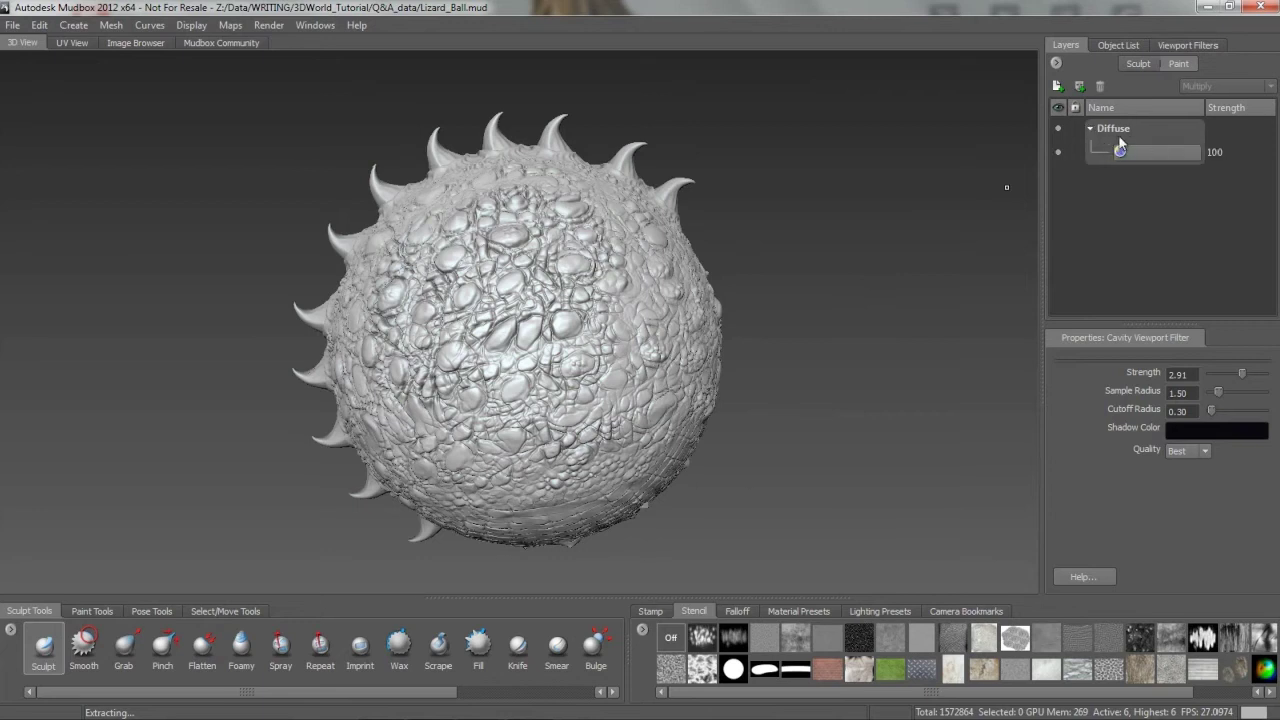
pyautogui.click(1146, 154)
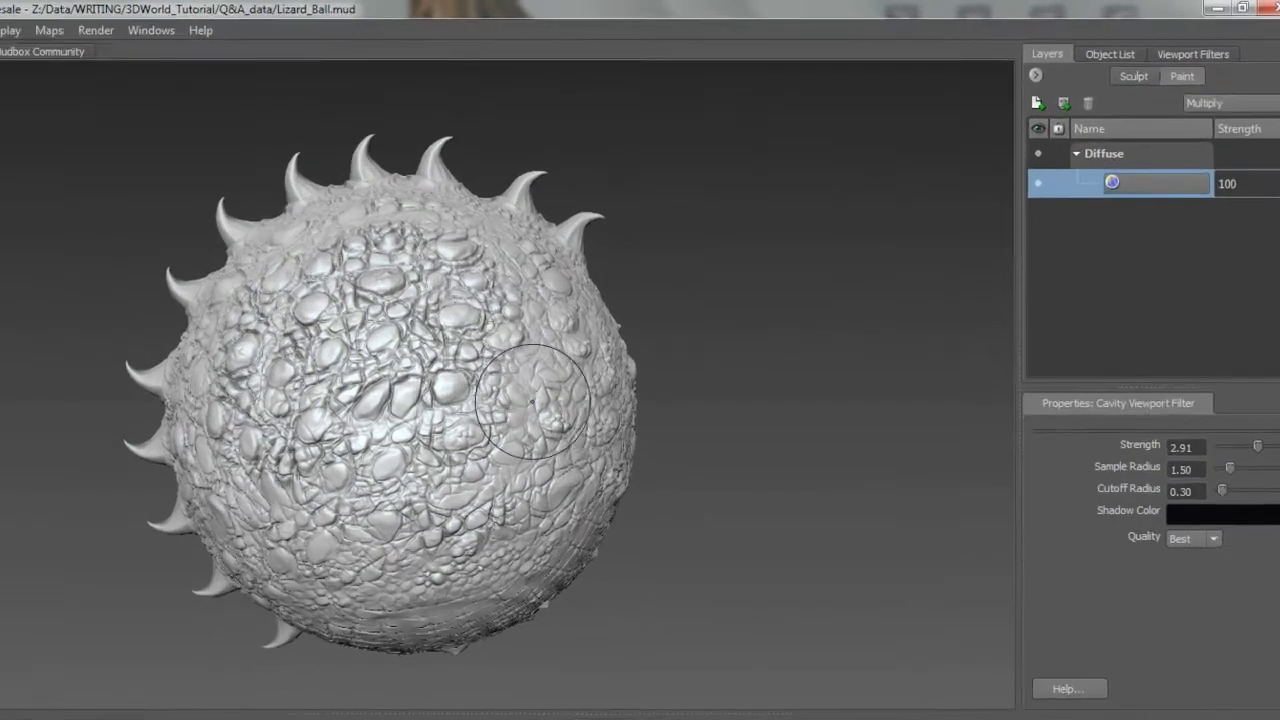
pyautogui.keyDown('alt'); pyautogui.moveTo(532, 401); pyautogui.dragTo(470, 400); pyautogui.keyUp('alt')
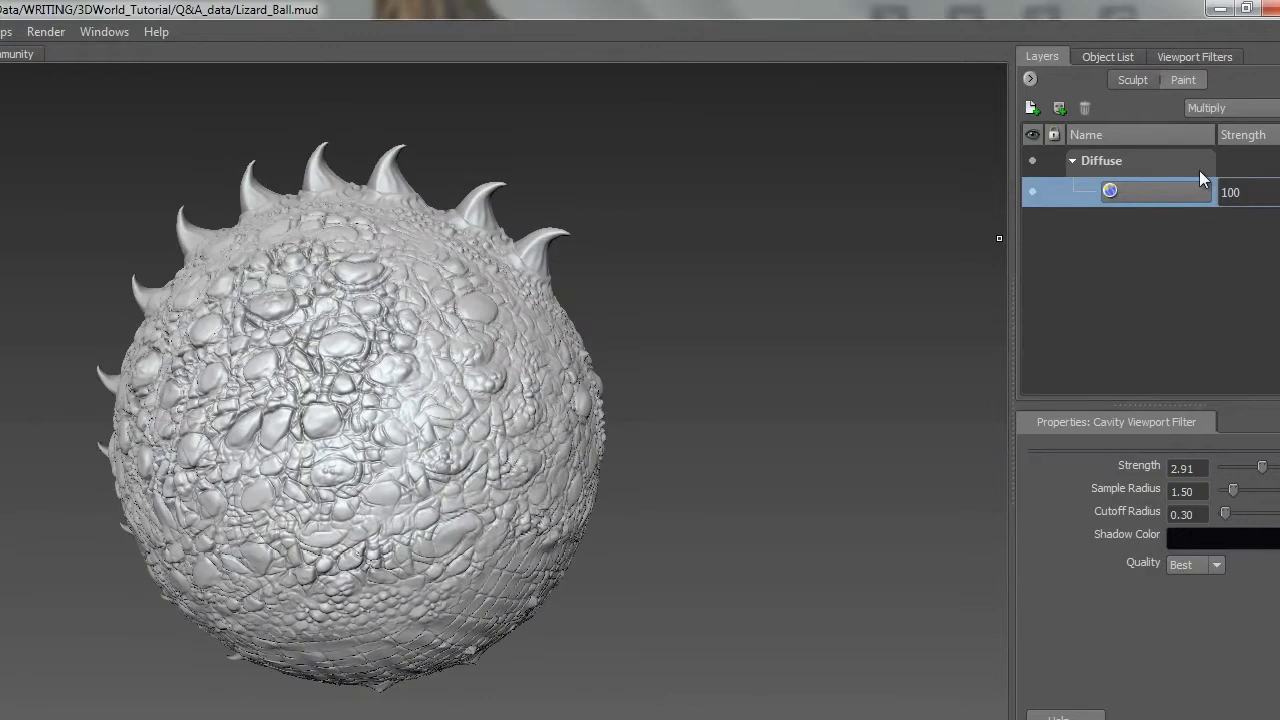
pyautogui.click(1225, 107)
pyautogui.click(1220, 127)
pyautogui.keyDown('alt'); pyautogui.moveTo(380, 450); pyautogui.dragTo(416, 460); pyautogui.keyUp('alt')
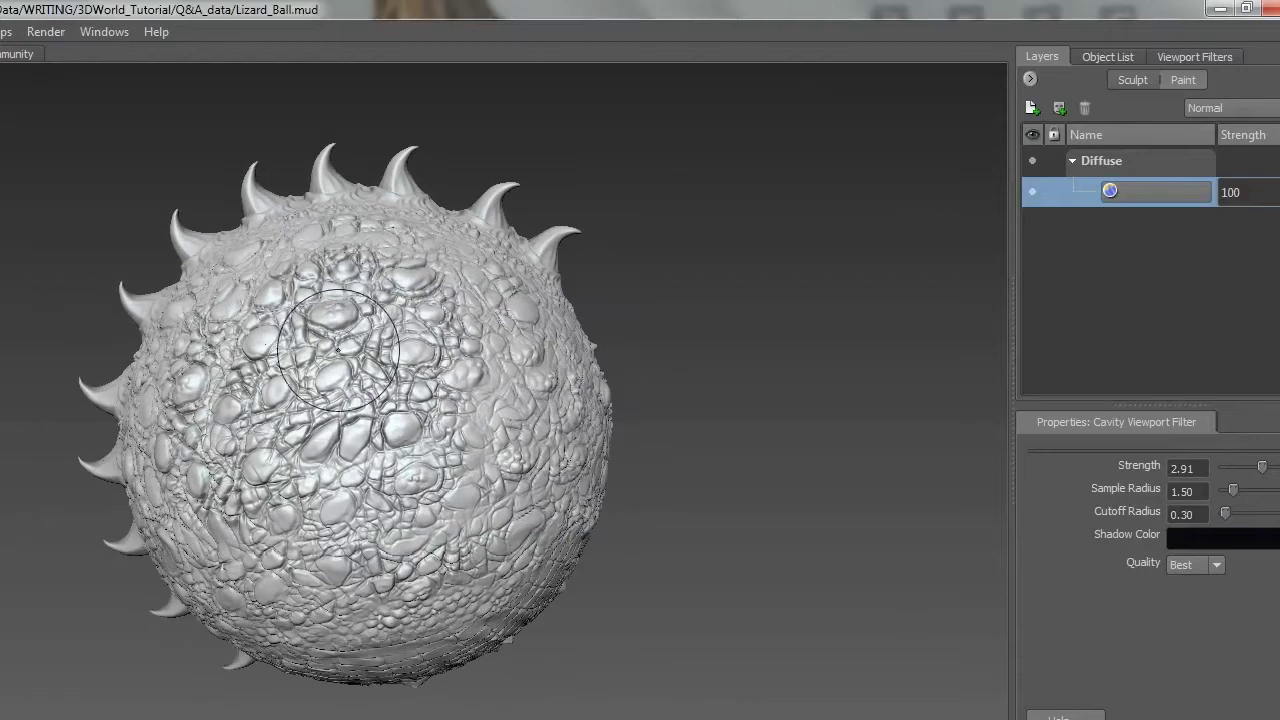
# Set the blend mode of the AO_base paint layer to Multiply and check the shading on the sculpt
pyautogui.click(1240, 107)
pyautogui.click(1210, 167)
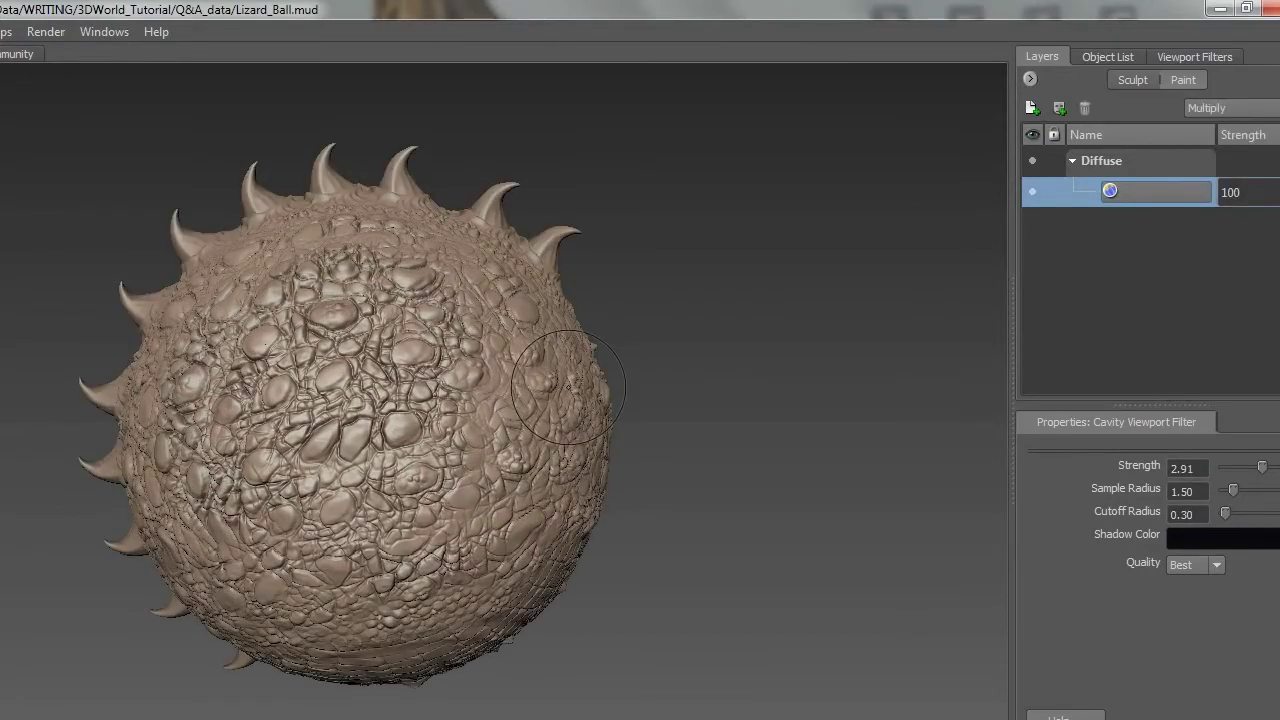
pyautogui.keyDown('alt'); pyautogui.moveTo(524, 389); pyautogui.dragTo(494, 351); pyautogui.keyUp('alt')
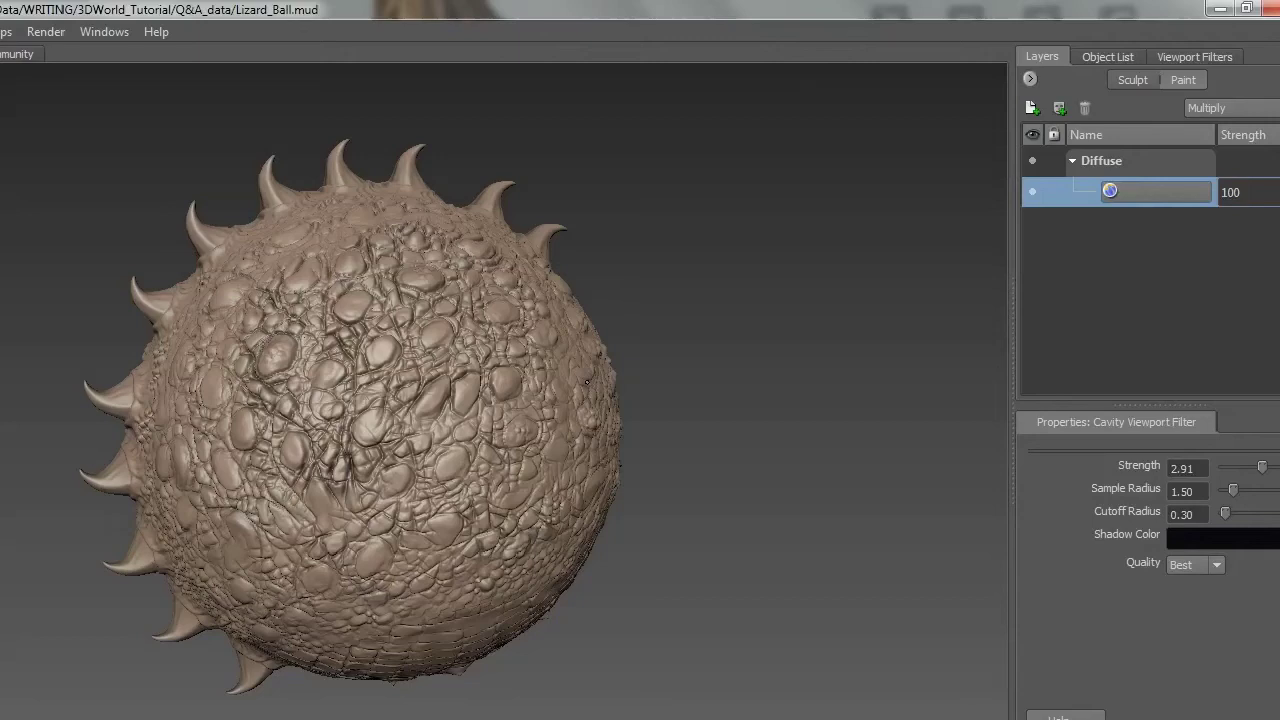
# Compare the sculpt with and without the AO_base paint layer, and leave that layer hidden
pyautogui.click(1039, 190)
pyautogui.click(1039, 190)
pyautogui.moveTo(576, 335)
pyautogui.keyDown('alt'); pyautogui.mouseDown()
pyautogui.moveTo(420, 353)
pyautogui.moveTo(370, 376)
pyautogui.mouseUp(); pyautogui.keyUp('alt')
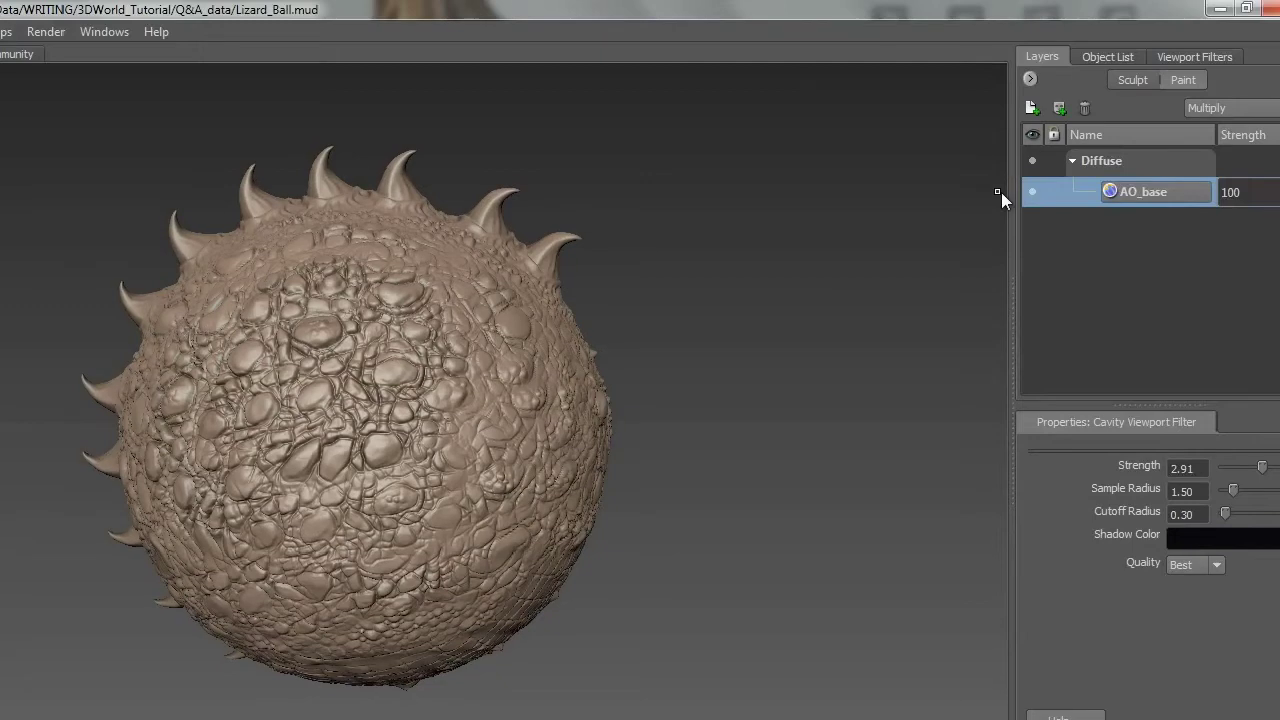
pyautogui.click(1032, 192)
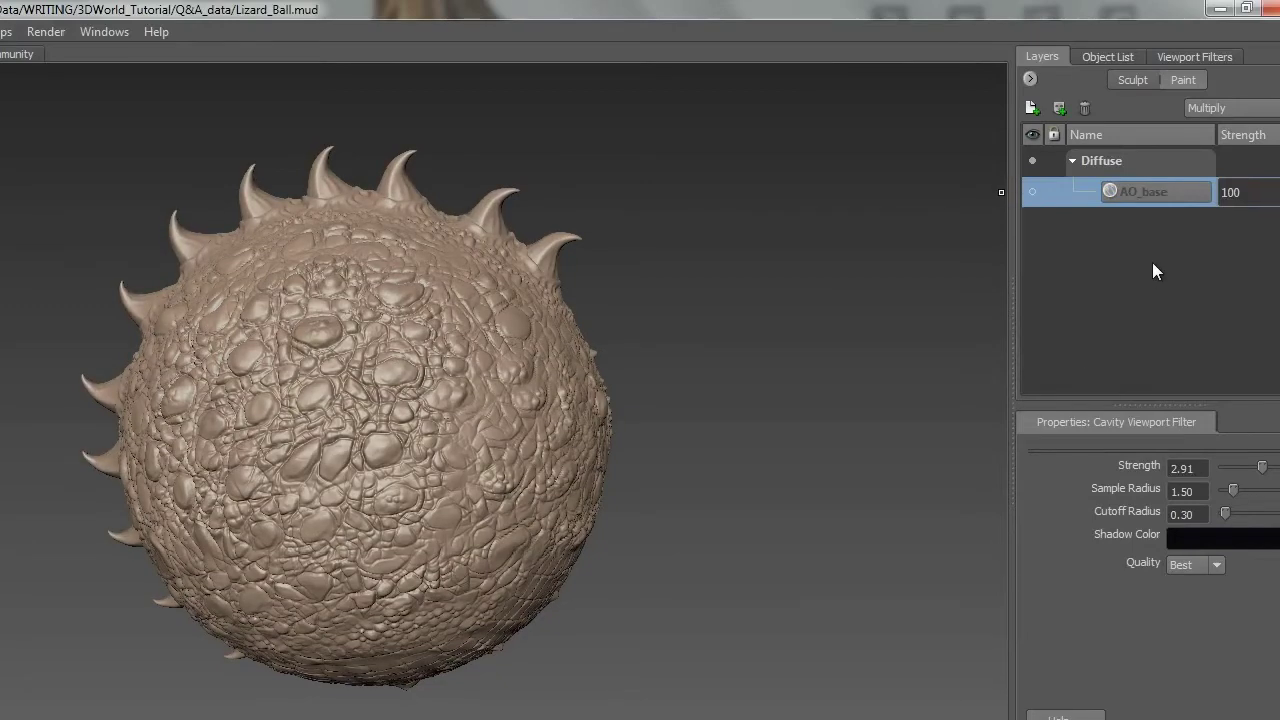
# Reopen the ambient occlusion settings of My Extraction Operation 1 and change the output base file name to Cav1k.png
pyautogui.click(6, 32)
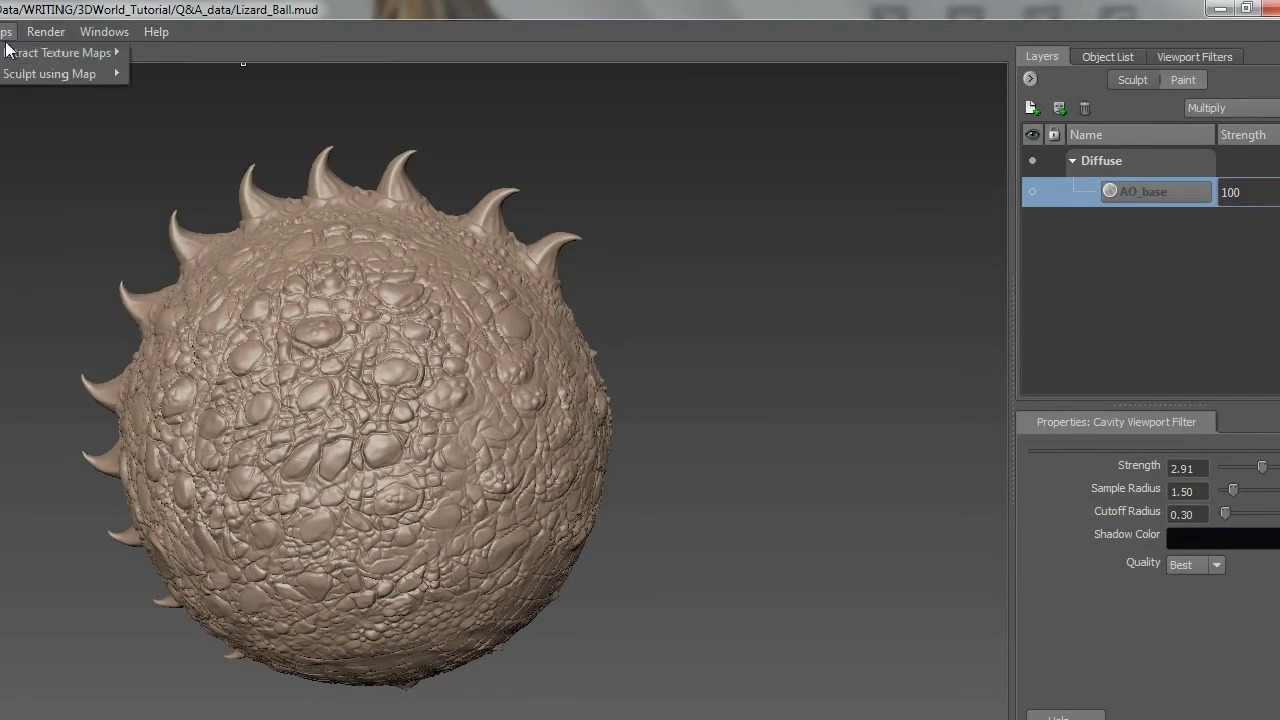
pyautogui.moveTo(30, 52)
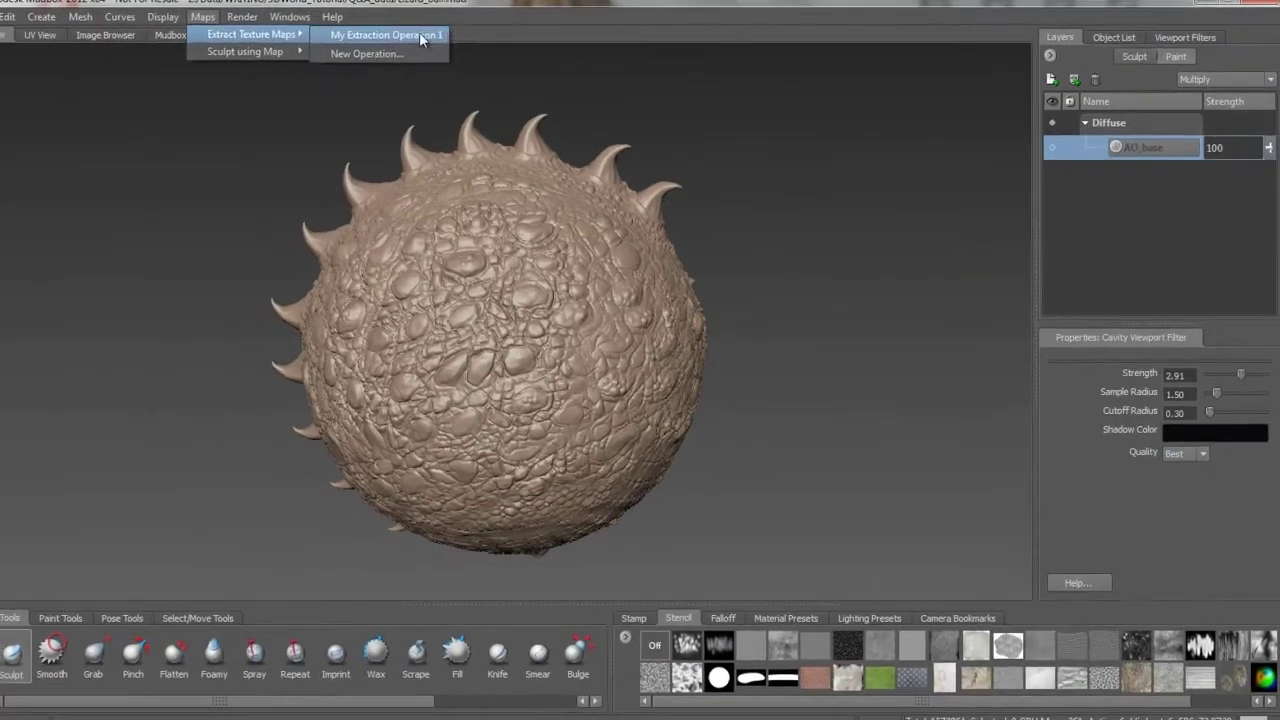
pyautogui.click(285, 52)
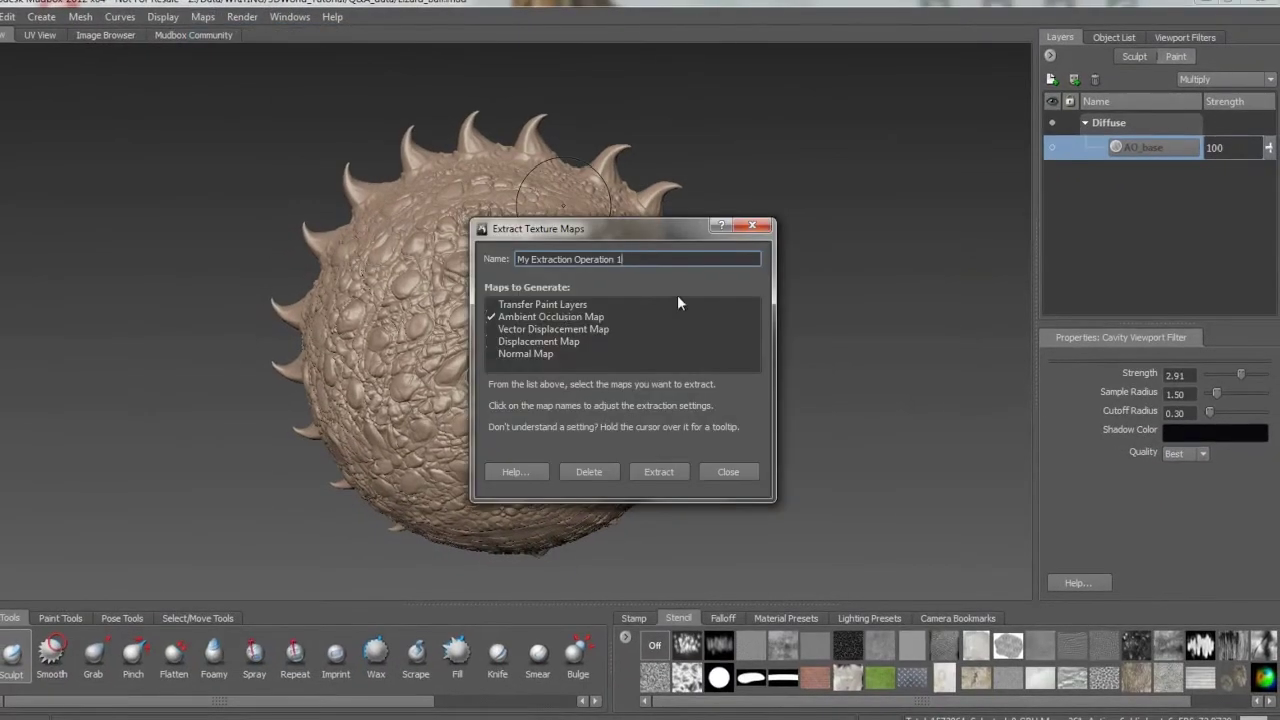
pyautogui.click(561, 316)
pyautogui.moveTo(644, 40); pyautogui.dragTo(694, 16)
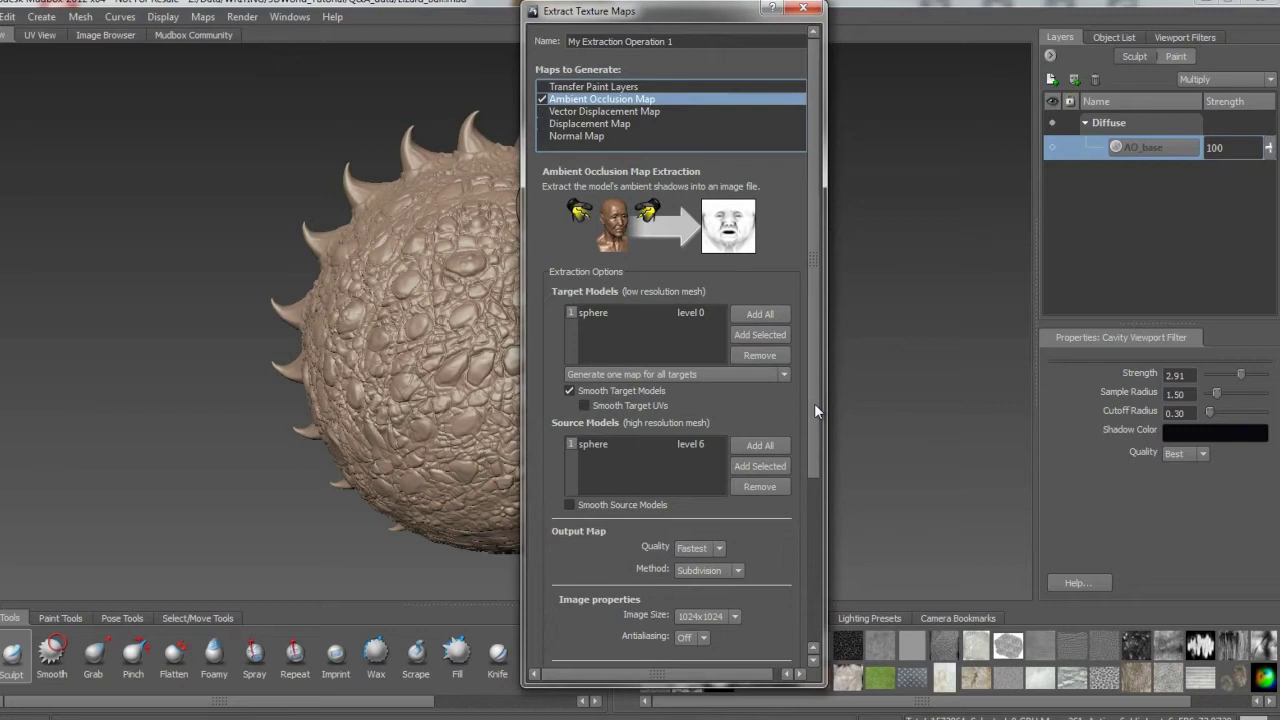
pyautogui.moveTo(814, 403); pyautogui.dragTo(810, 517)
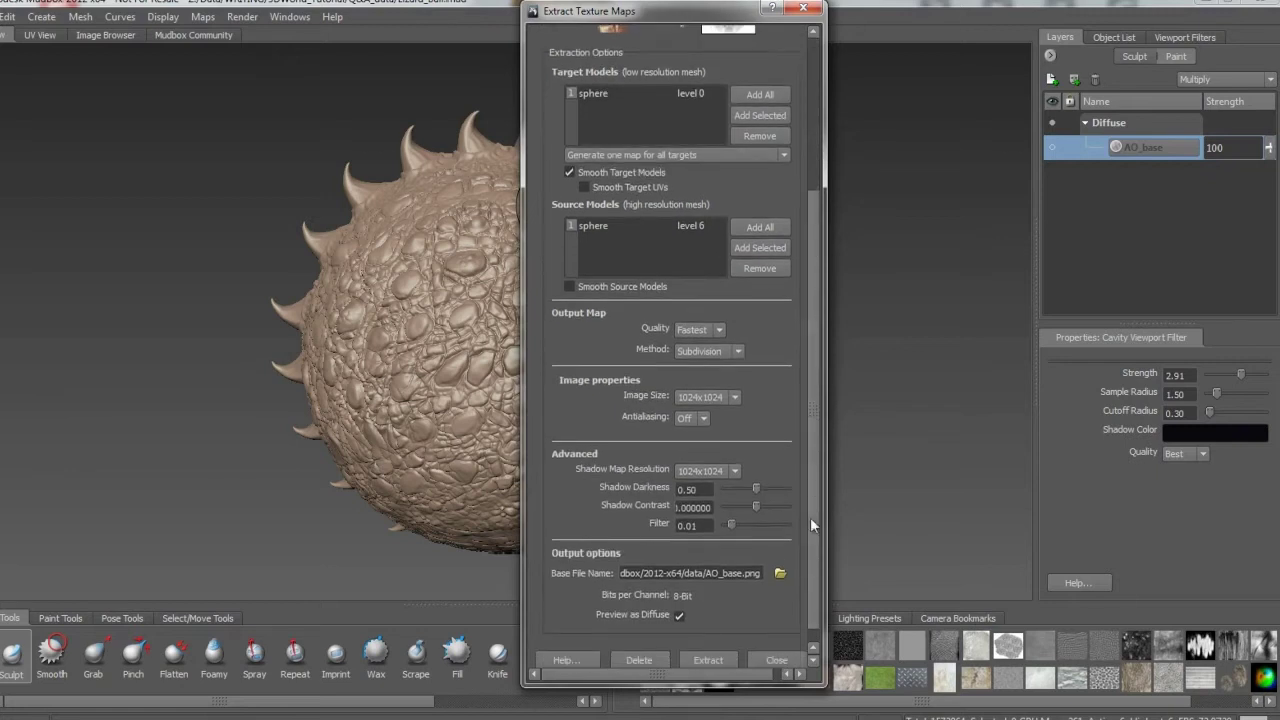
pyautogui.click(739, 573)
pyautogui.press('BackSpace')
pyautogui.press('BackSpace')
pyautogui.press('BackSpace')
pyautogui.press('BackSpace')
pyautogui.press('BackSpace')
pyautogui.press('BackSpace')
pyautogui.press('BackSpace')
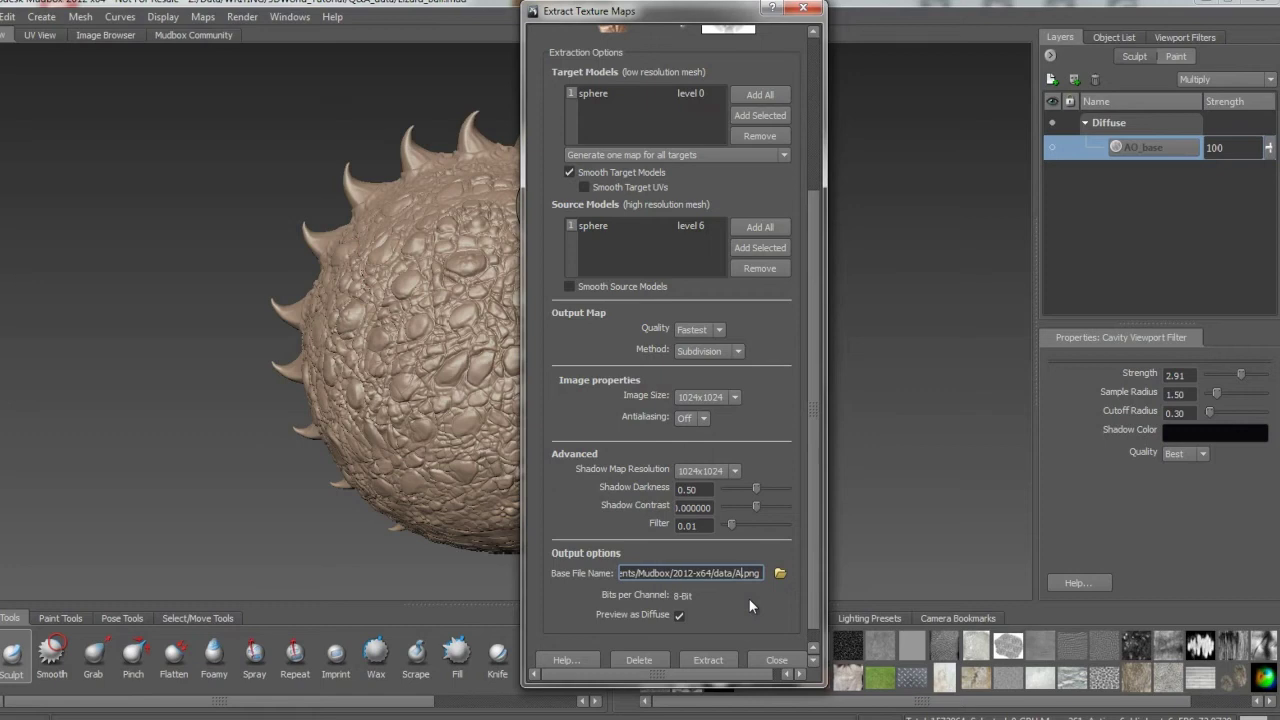
pyautogui.write('Cav')
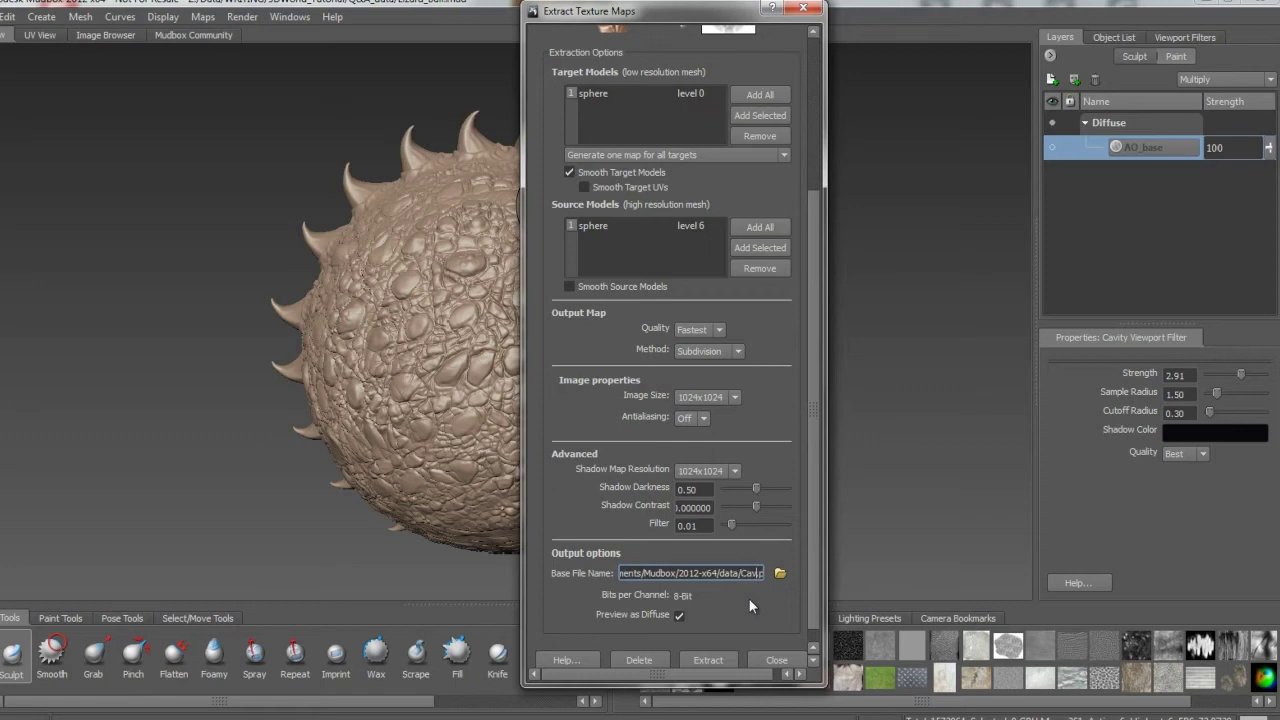
pyautogui.write('it')
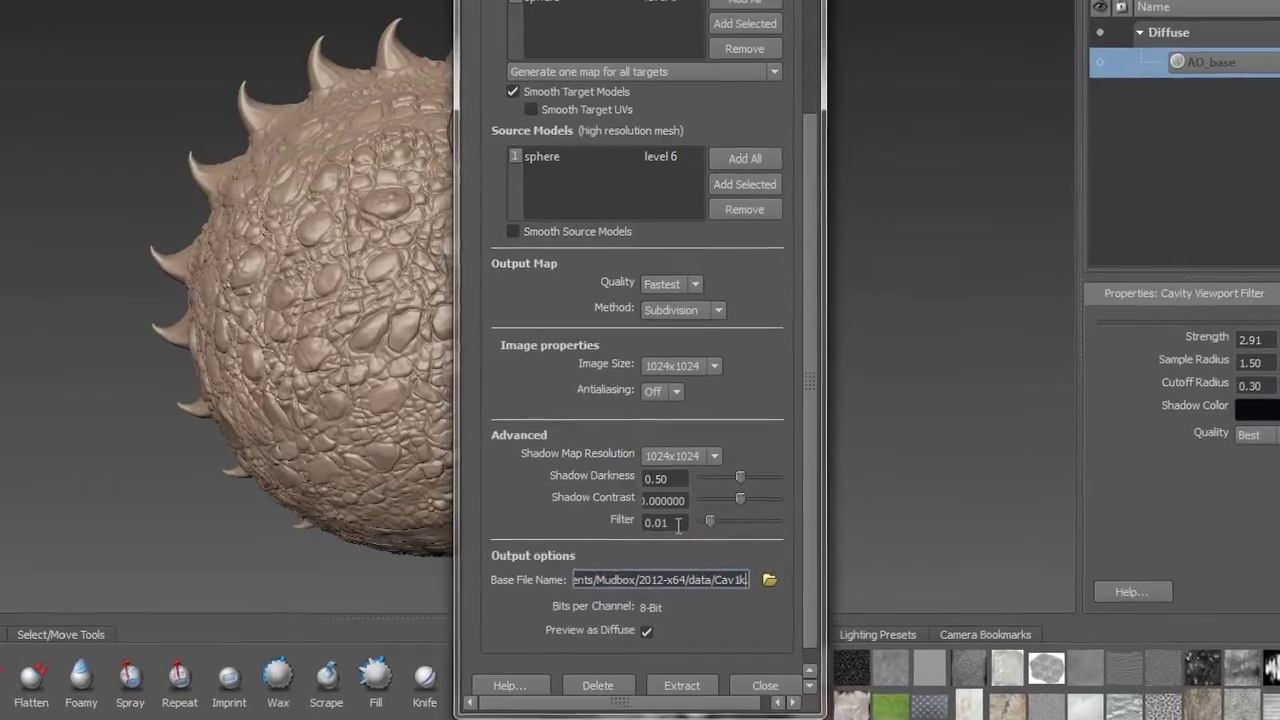
# Set the ambient occlusion filter to 0.00001, then extract the cavity map and dismiss the extraction results
pyautogui.click(707, 526)
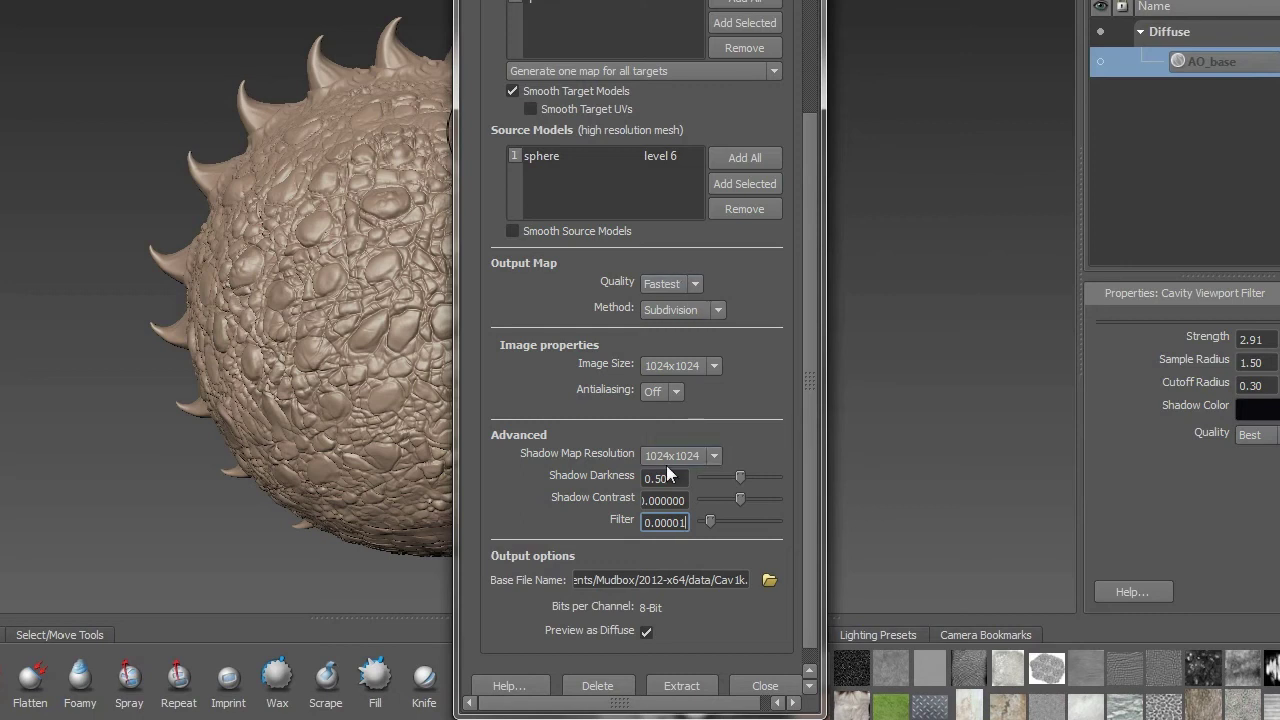
pyautogui.scroll(-1, 817, 437)
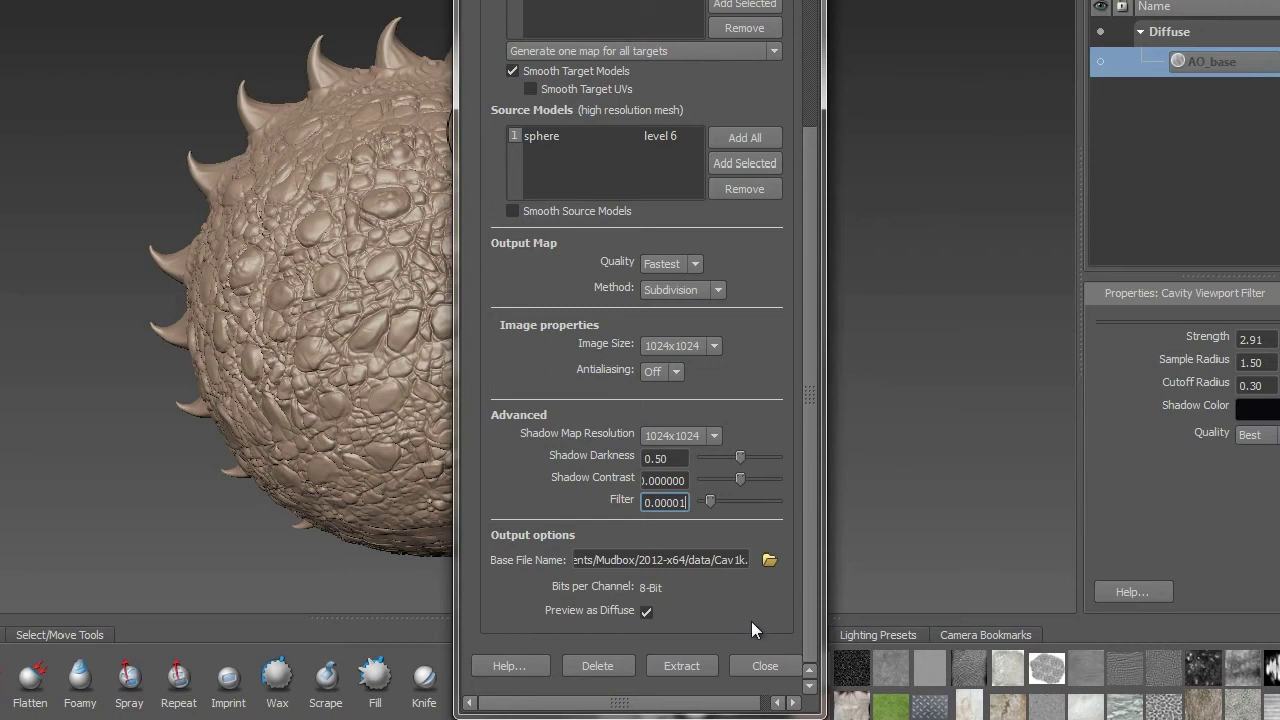
pyautogui.click(682, 666)
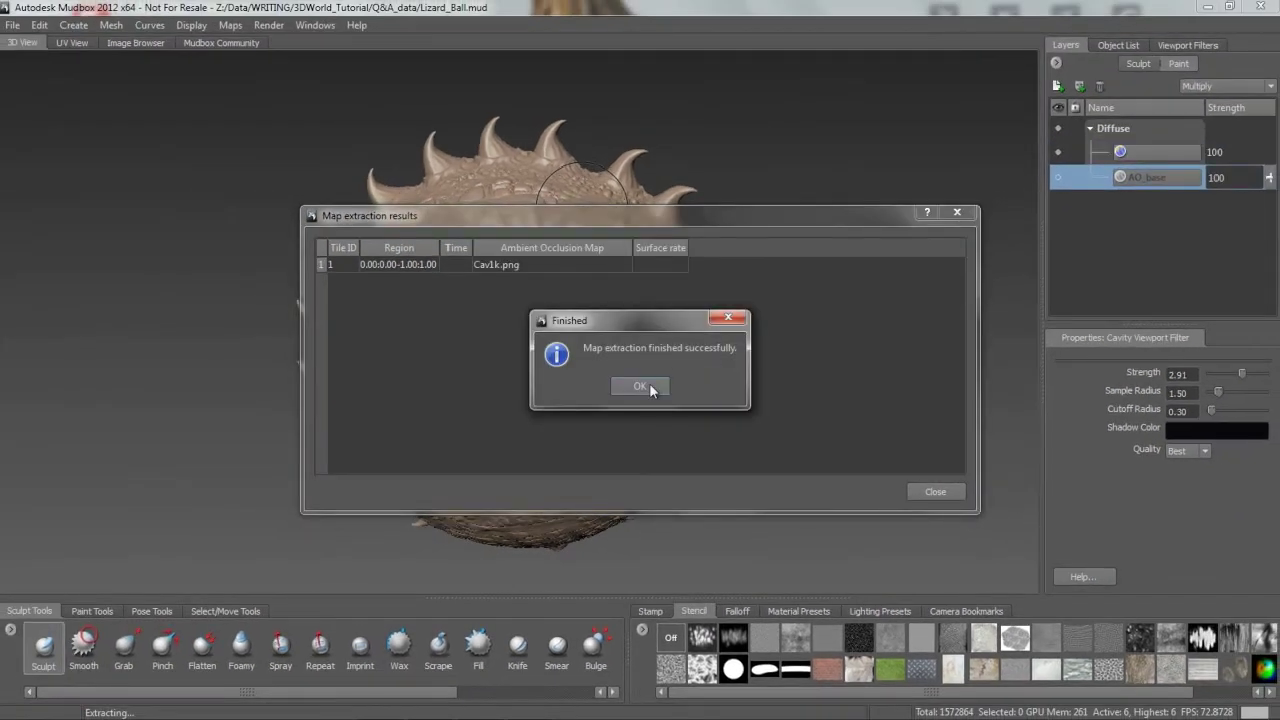
pyautogui.click(648, 386)
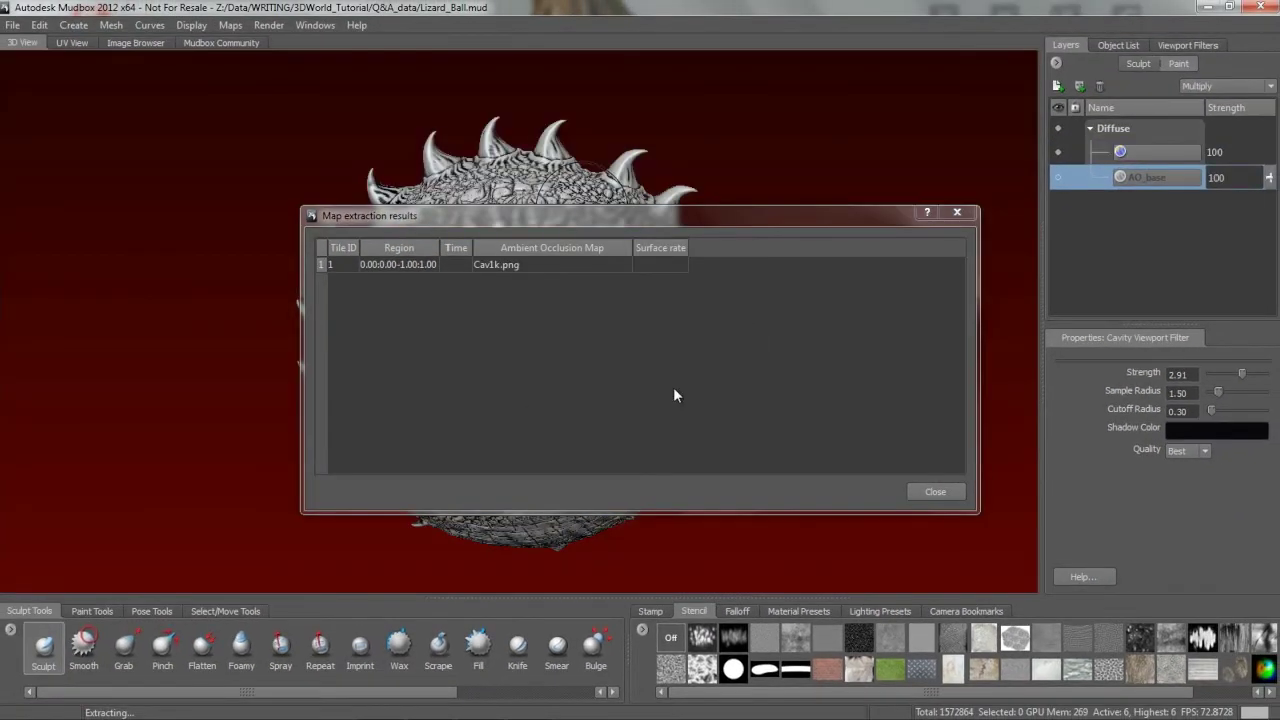
pyautogui.click(935, 491)
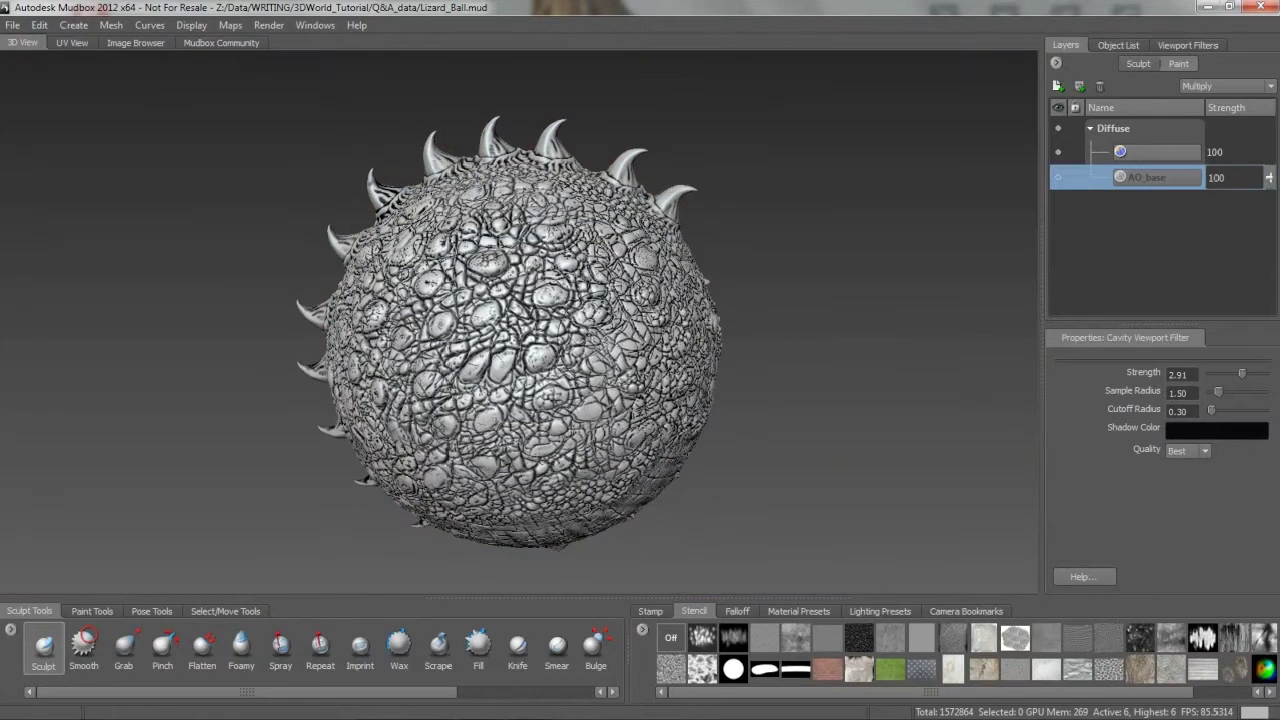
# Review the ambient occlusion settings of My Extraction Operation 1 down to the output options, and close them without extracting
pyautogui.click(236, 20)
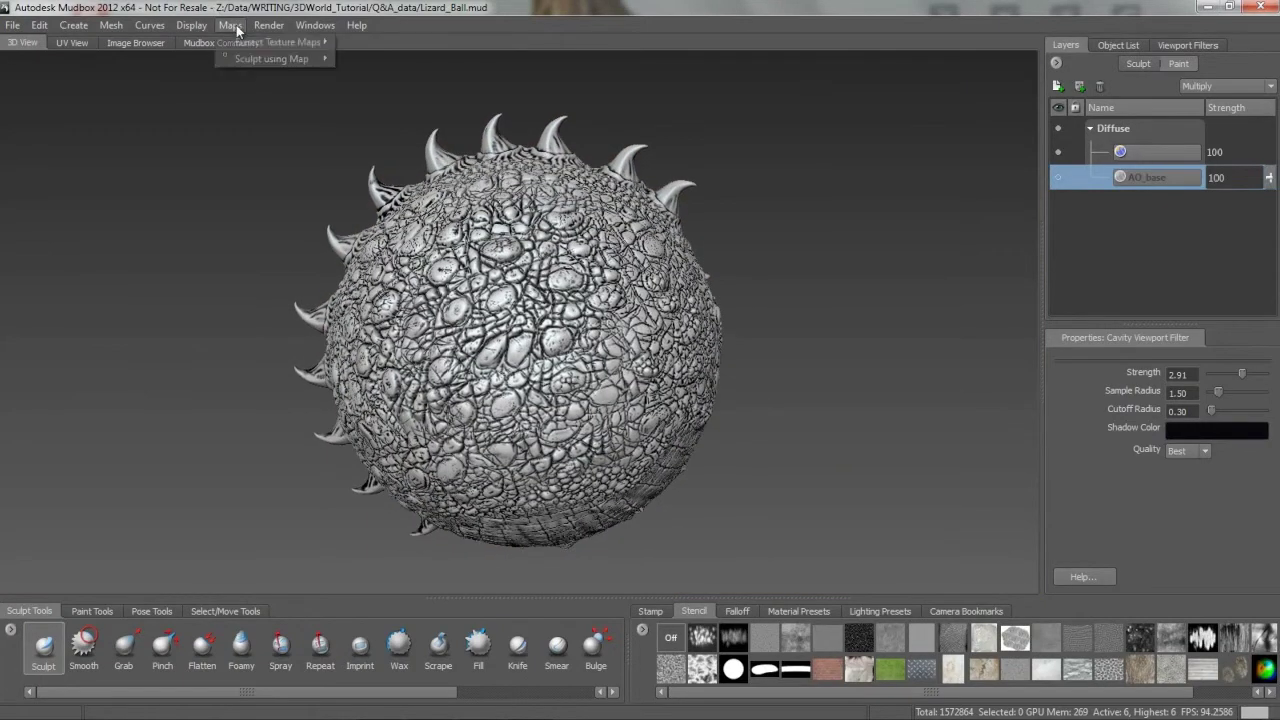
pyautogui.moveTo(245, 46)
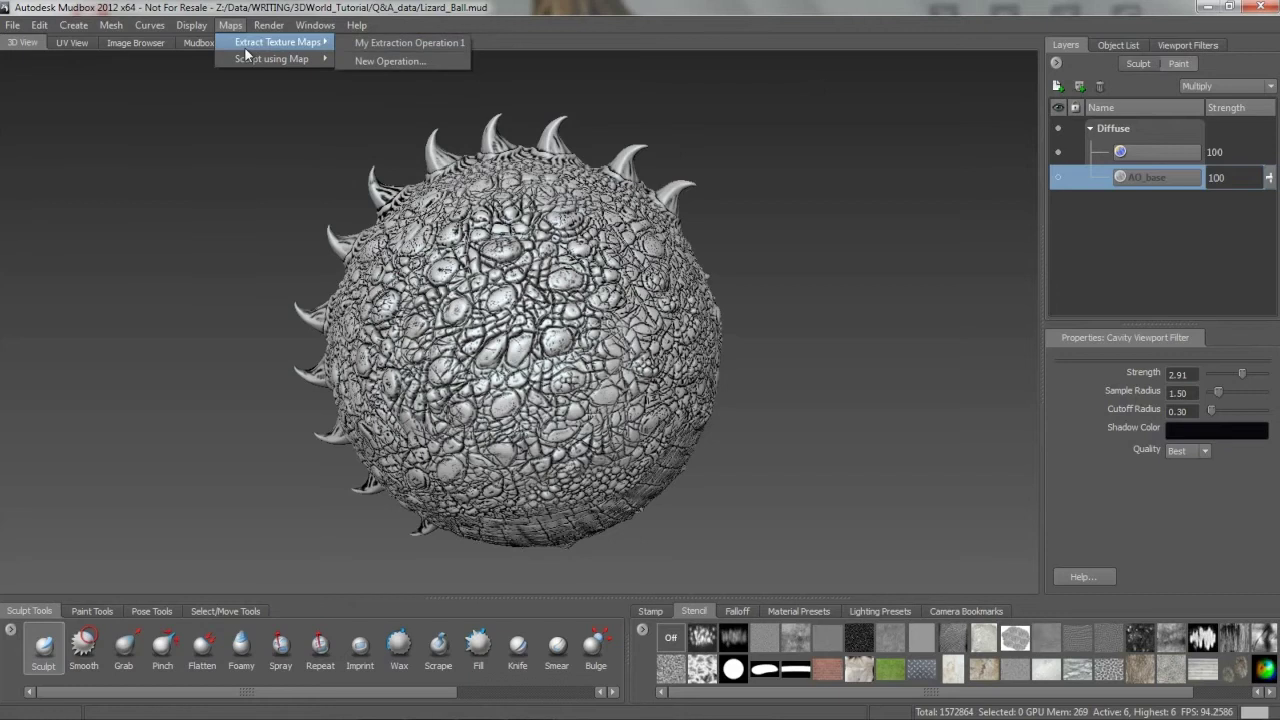
pyautogui.click(368, 42)
pyautogui.click(570, 316)
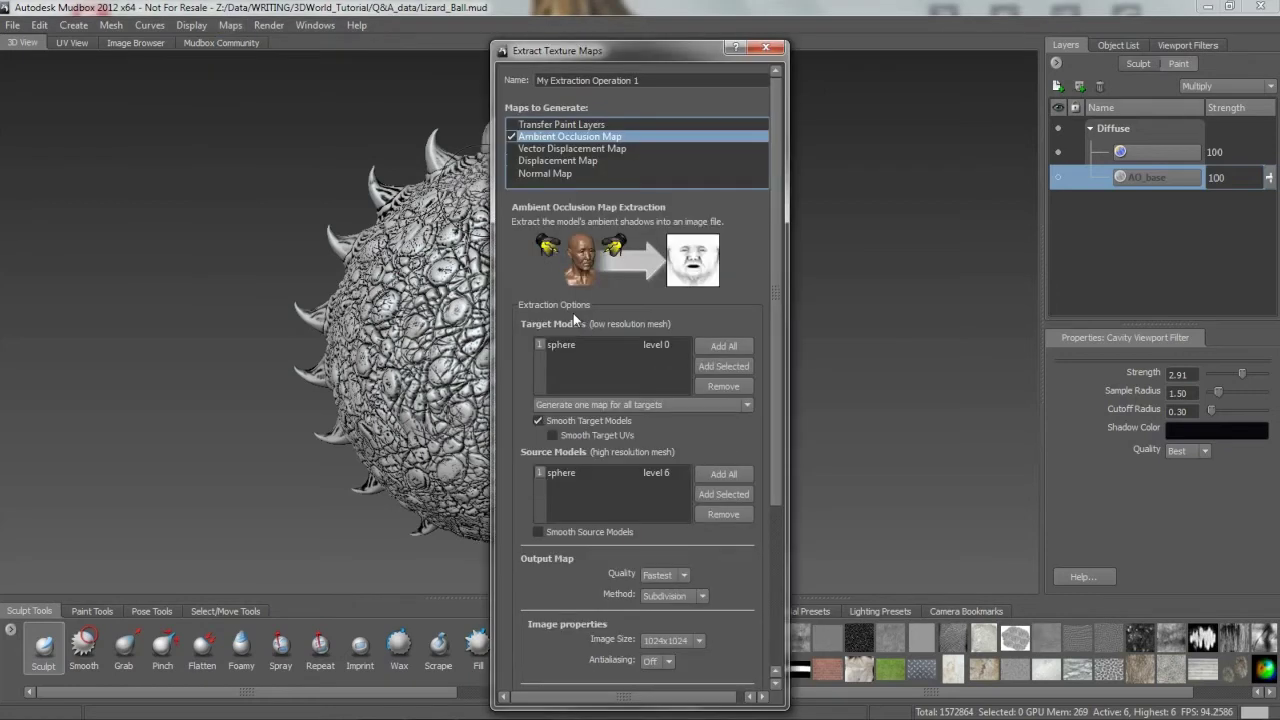
pyautogui.moveTo(773, 421); pyautogui.dragTo(783, 608)
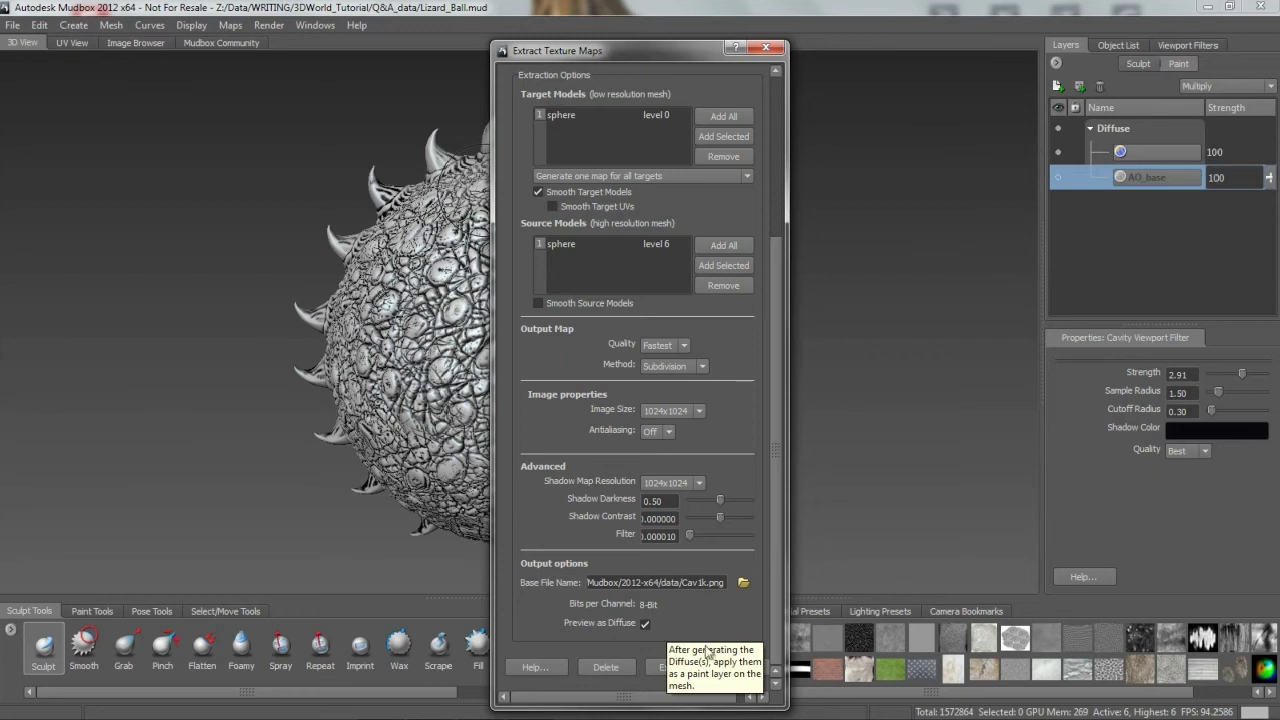
pyautogui.click(739, 667)
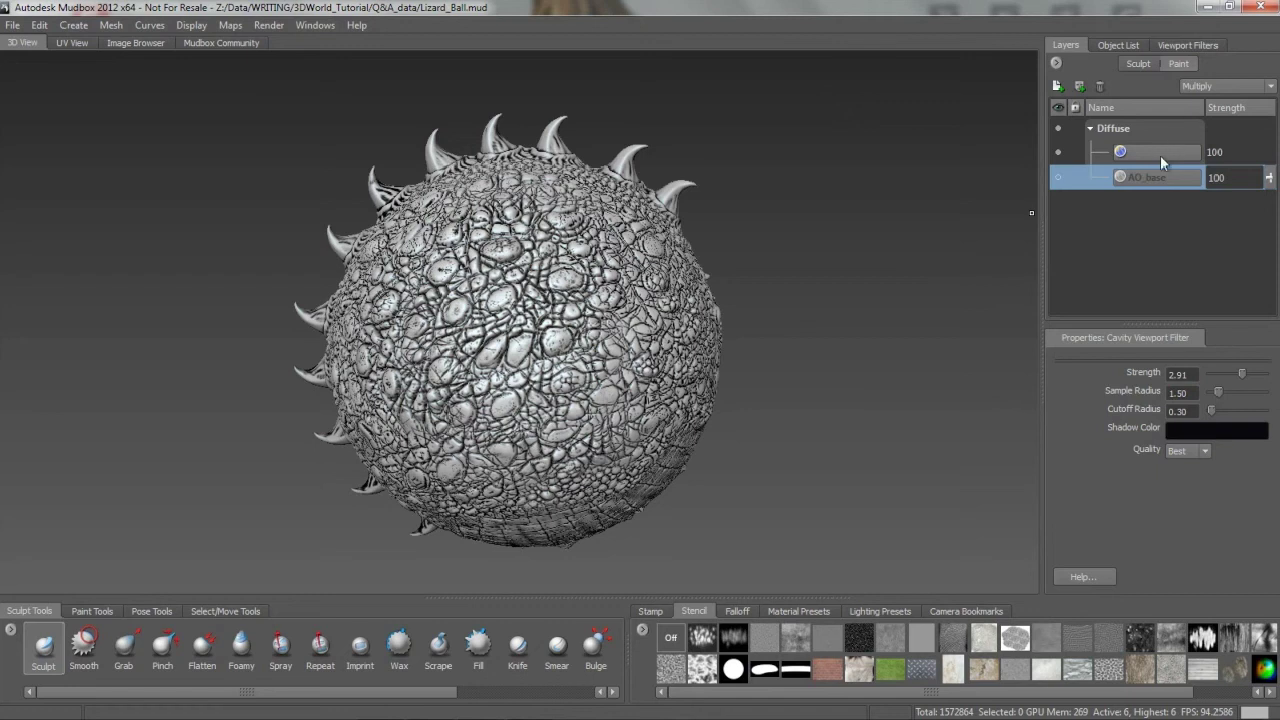
# Preview the Cav1k paint layer in Normal blend mode, and set its blend mode to Multiply
pyautogui.click(1164, 152)
pyautogui.moveTo(1204, 107); pyautogui.dragTo(1215, 97)
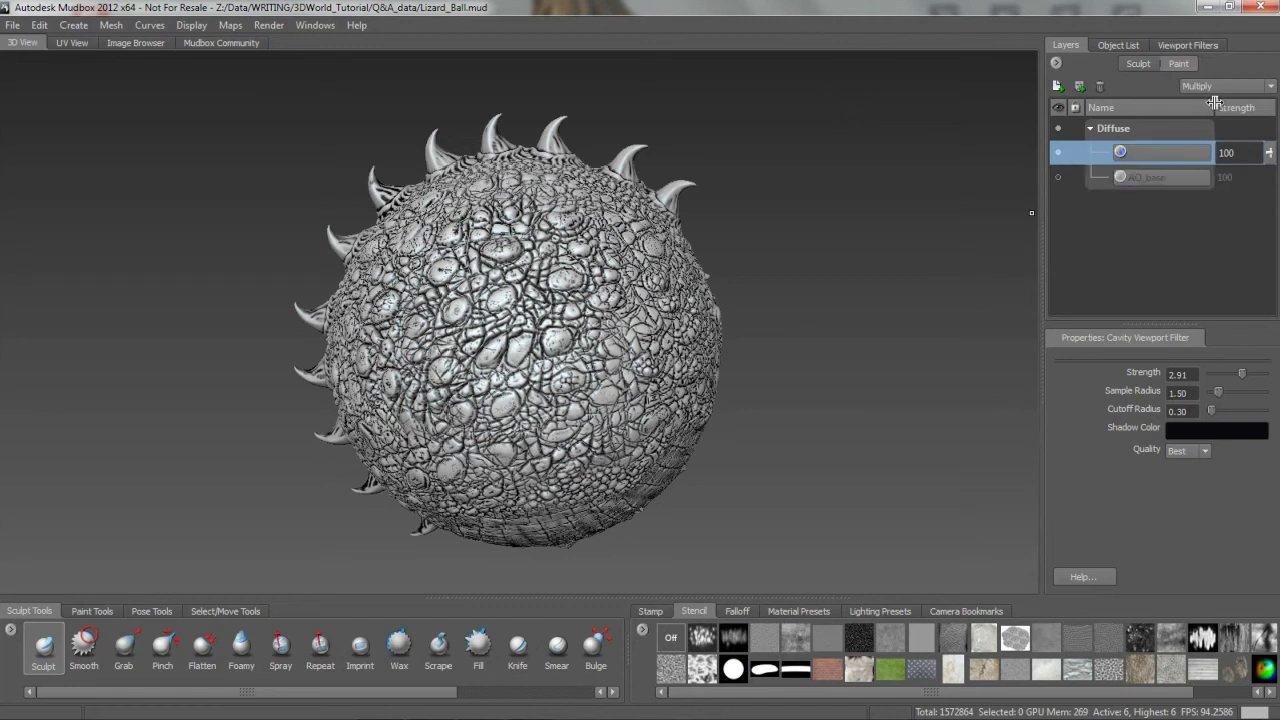
pyautogui.click(1215, 89)
pyautogui.click(1214, 100)
pyautogui.moveTo(590, 365)
pyautogui.keyDown('alt'); pyautogui.mouseDown()
pyautogui.moveTo(400, 372)
pyautogui.moveTo(660, 370)
pyautogui.moveTo(610, 375)
pyautogui.moveTo(594, 345)
pyautogui.mouseUp(); pyautogui.keyUp('alt')
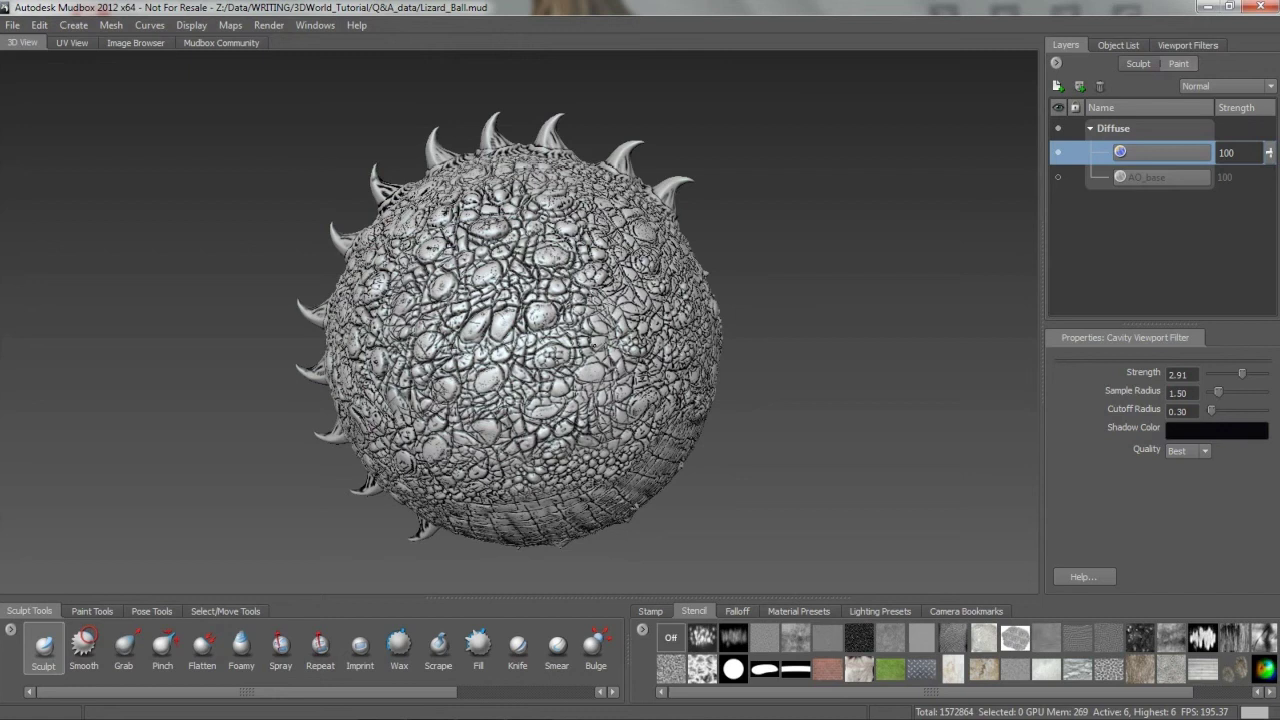
pyautogui.click(1228, 86)
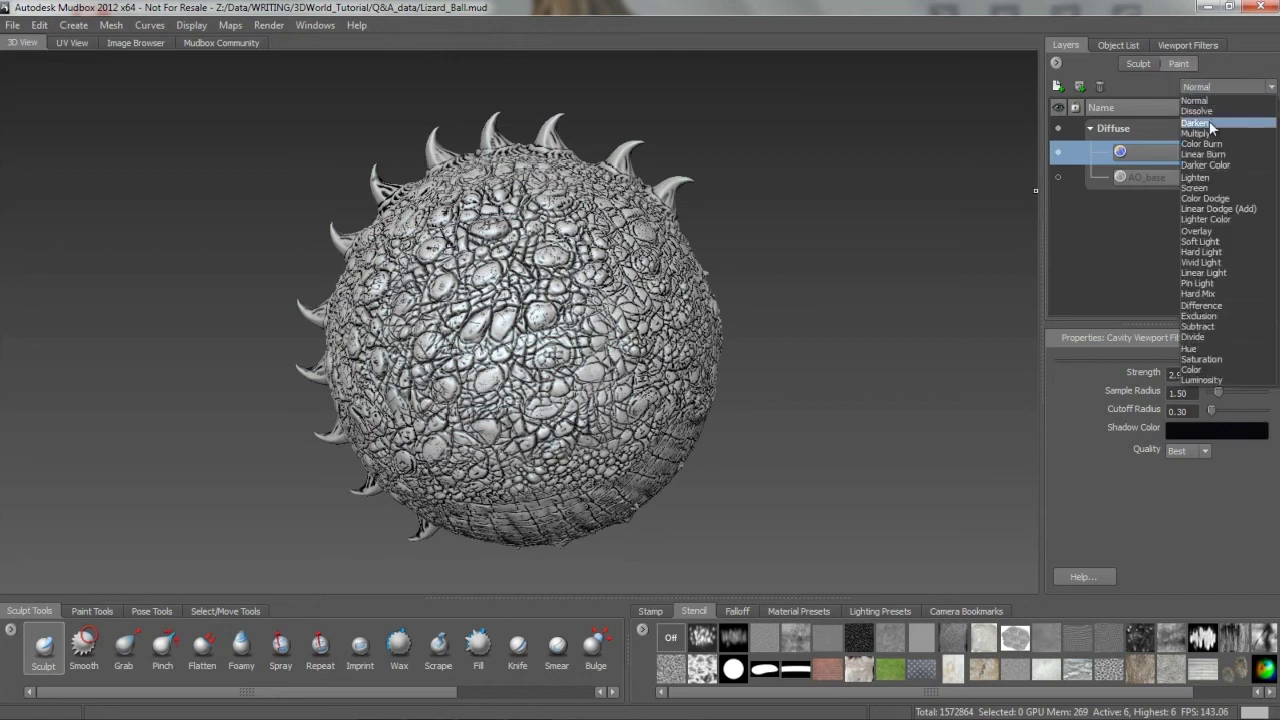
pyautogui.click(1208, 128)
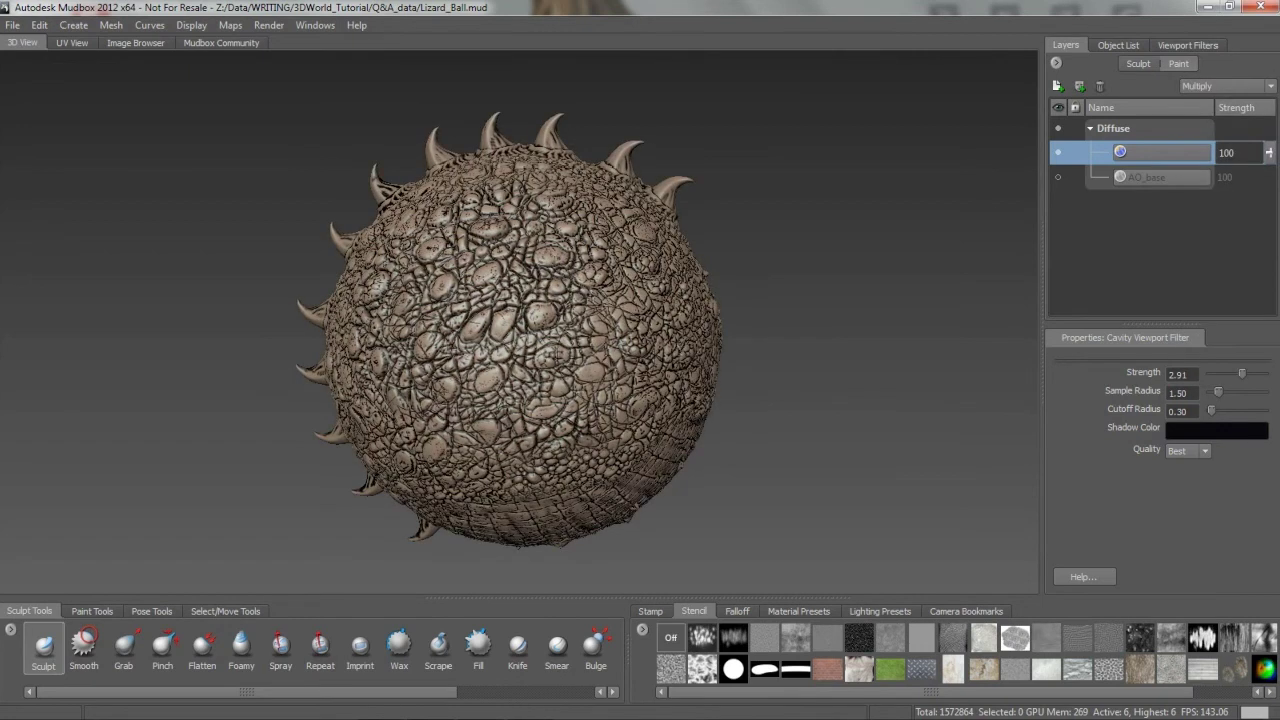
pyautogui.moveTo(611, 352)
pyautogui.keyDown('alt'); pyautogui.mouseDown()
pyautogui.moveTo(428, 340)
pyautogui.moveTo(700, 370)
pyautogui.moveTo(590, 338)
pyautogui.moveTo(630, 343)
pyautogui.mouseUp(); pyautogui.keyUp('alt')
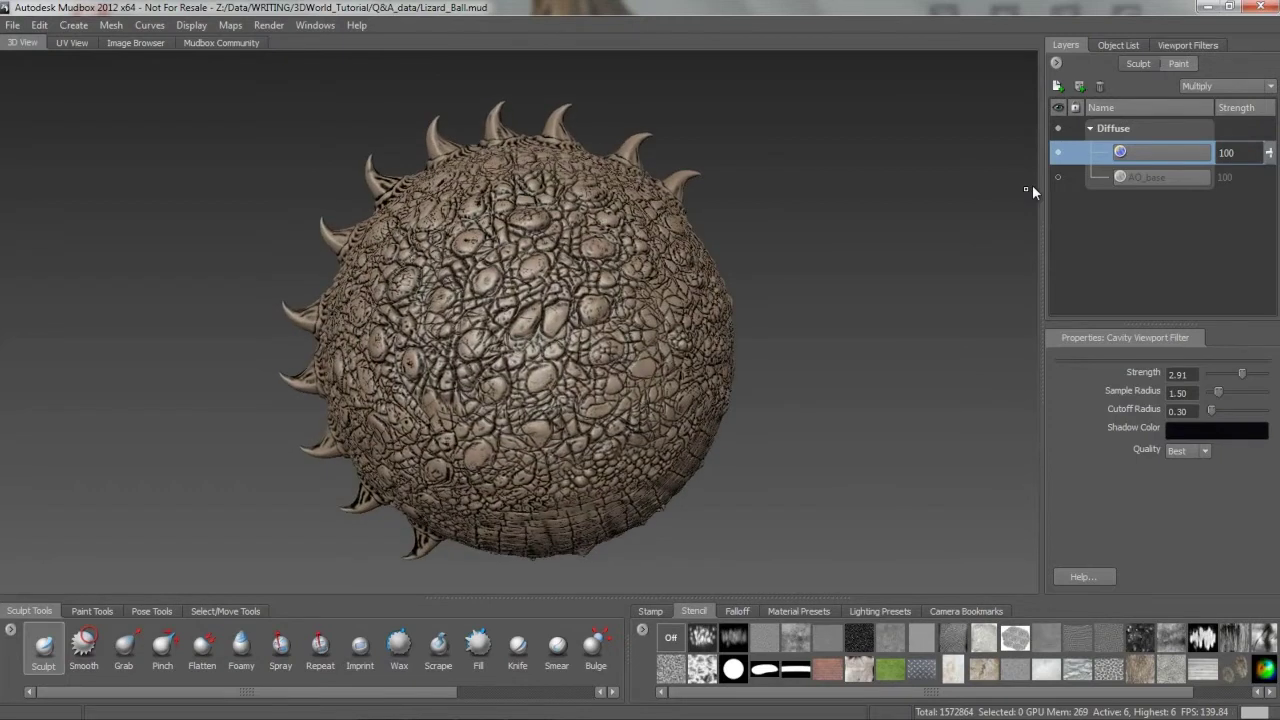
# Compare the AO_base layer's shading with the Cav1k layer's, ending with only Cav1k visible
pyautogui.click(1059, 177)
pyautogui.click(1059, 153)
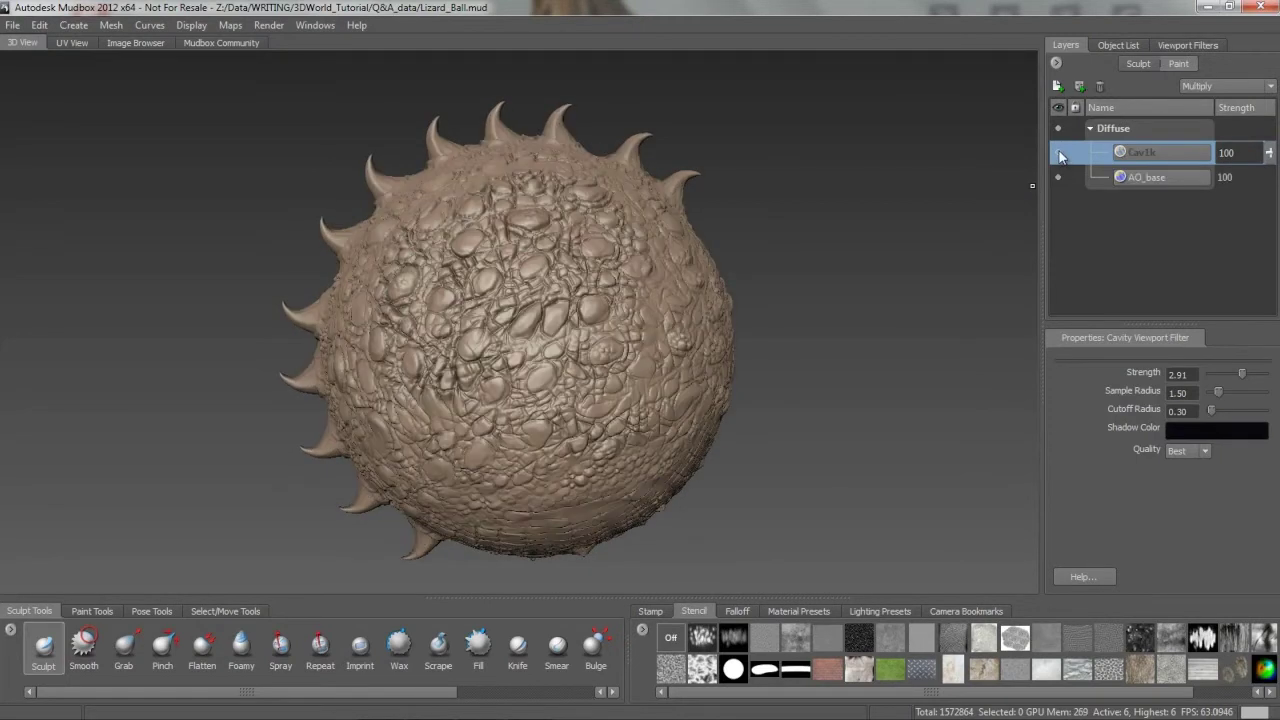
pyautogui.click(1059, 153)
pyautogui.click(1059, 177)
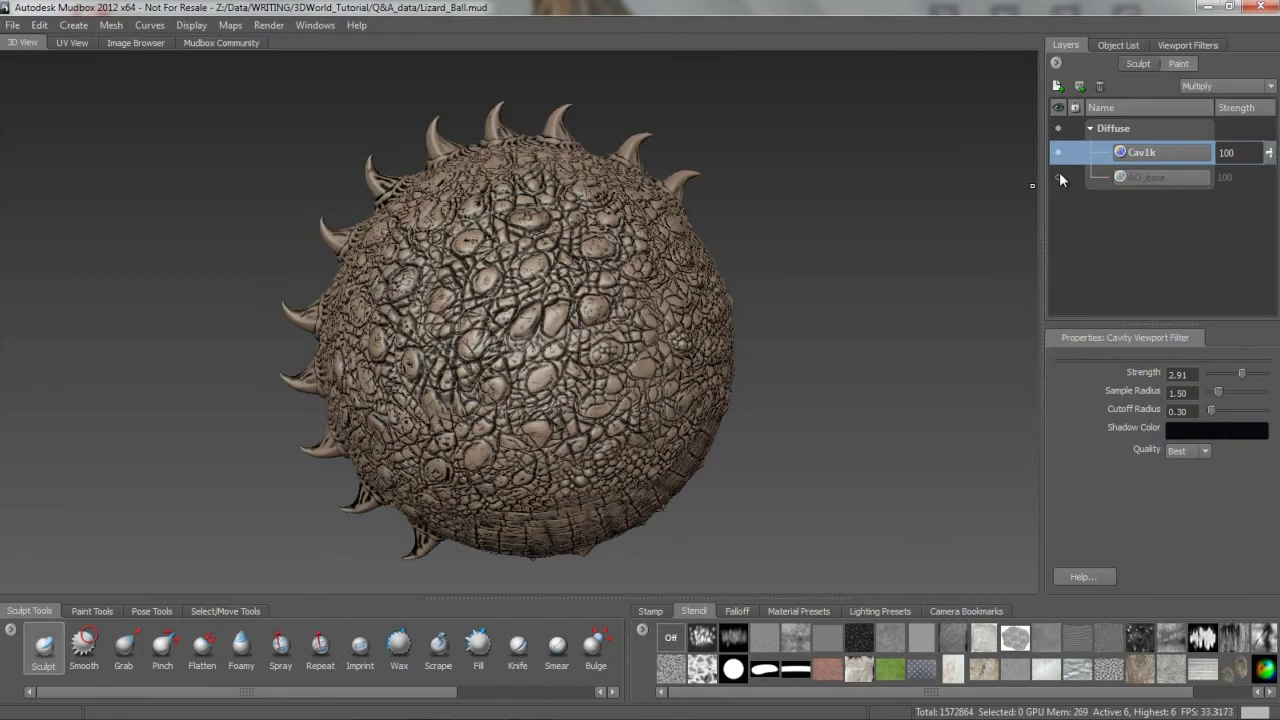
# Examine the cavity shading in the creases between the scales and around the horns from several angles
pyautogui.keyDown('alt'); pyautogui.moveTo(590, 340); pyautogui.dragTo(540, 340); pyautogui.keyUp('alt')
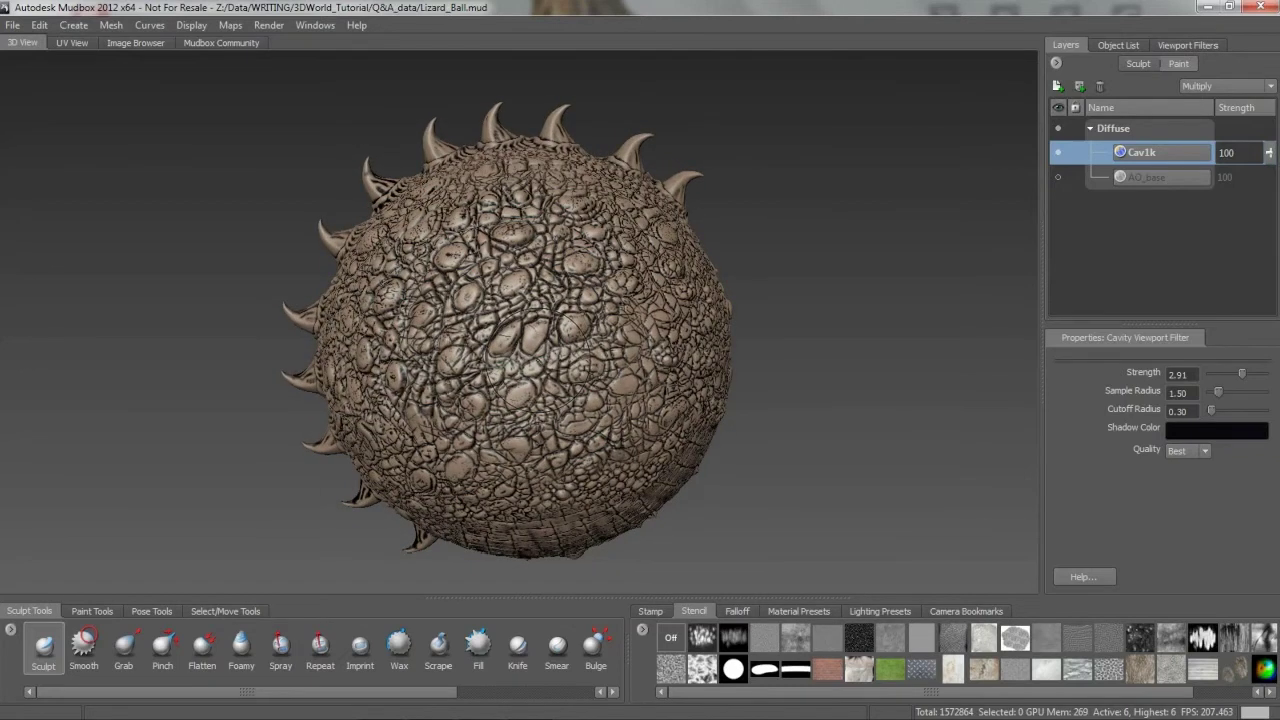
pyautogui.keyDown('alt'); pyautogui.moveTo(578, 390); pyautogui.dragTo(520, 370); pyautogui.keyUp('alt')
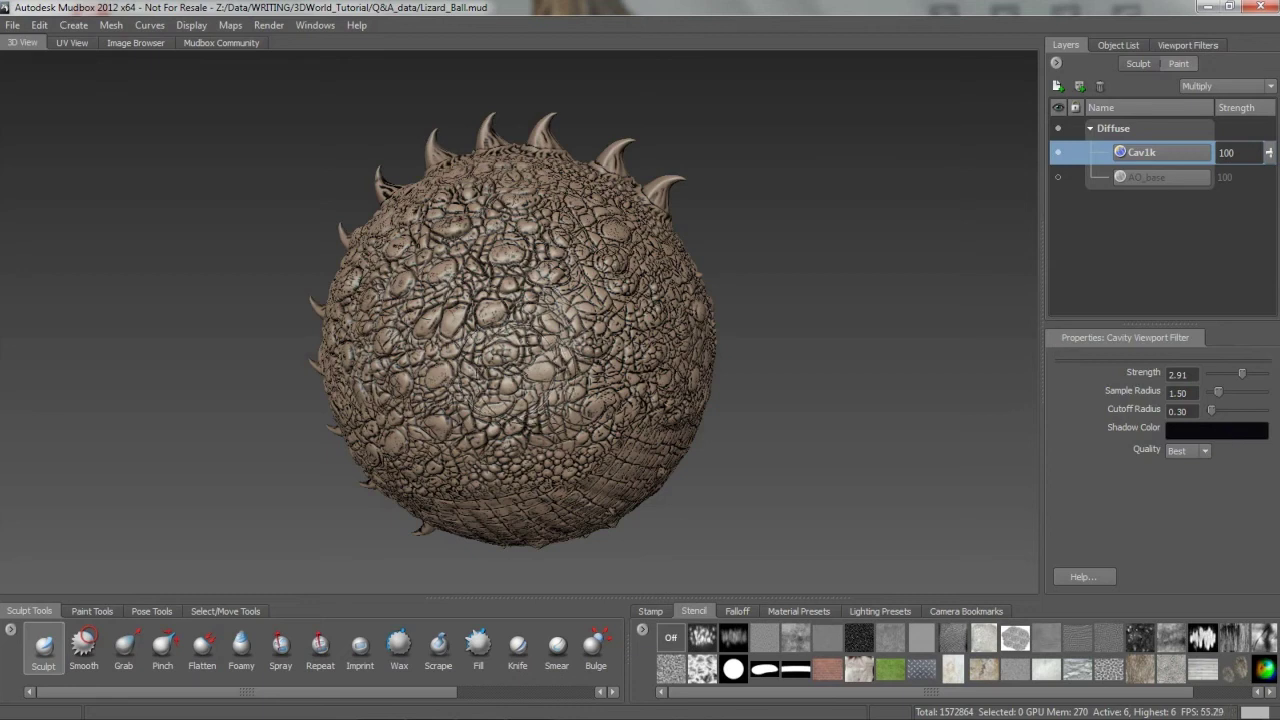
pyautogui.keyDown('alt'); pyautogui.moveTo(512, 370); pyautogui.dragTo(456, 387); pyautogui.keyUp('alt')
pyautogui.keyDown('alt'); pyautogui.moveTo(456, 387); pyautogui.dragTo(572, 357, button='right'); pyautogui.keyUp('alt')
pyautogui.keyDown('alt'); pyautogui.moveTo(455, 357); pyautogui.dragTo(550, 385); pyautogui.keyUp('alt')
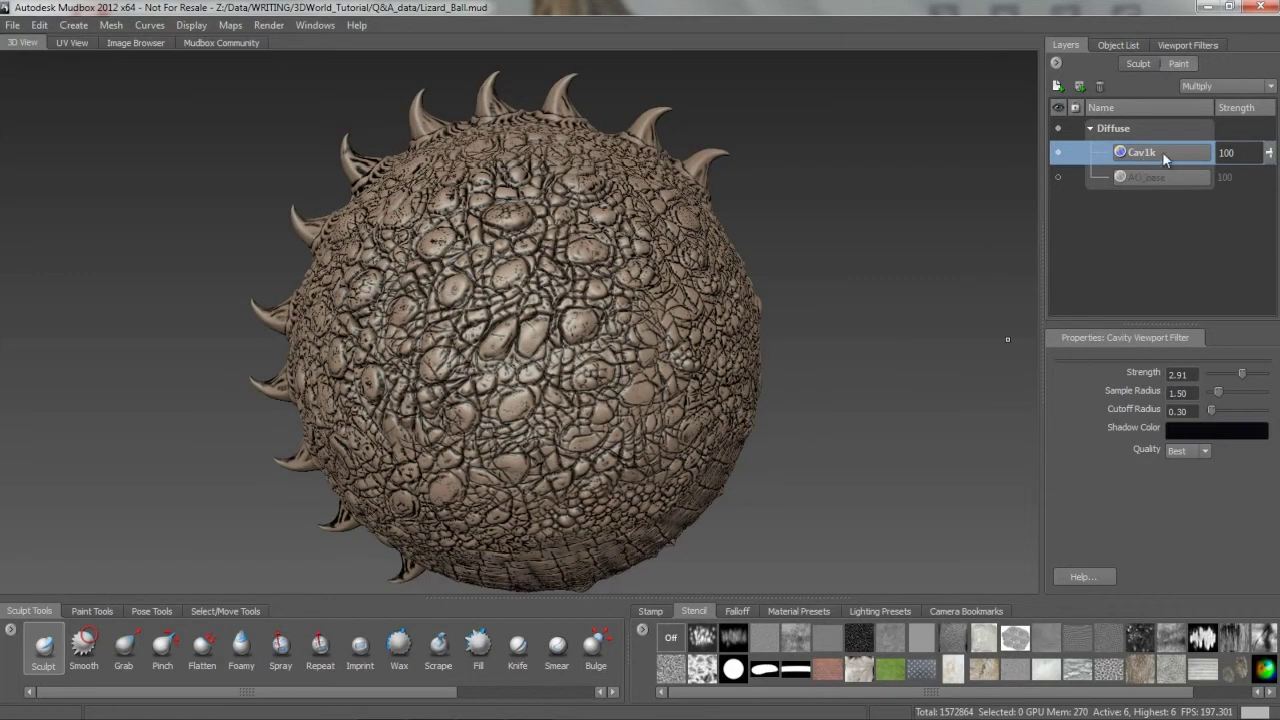
pyautogui.keyDown('alt'); pyautogui.moveTo(504, 278); pyautogui.dragTo(330, 282); pyautogui.keyUp('alt')
pyautogui.keyDown('alt'); pyautogui.moveTo(330, 282); pyautogui.dragTo(260, 285, button='right'); pyautogui.keyUp('alt')
pyautogui.moveTo(400, 300)
pyautogui.keyDown('alt'); pyautogui.mouseDown()
pyautogui.moveTo(640, 335)
pyautogui.moveTo(625, 300)
pyautogui.moveTo(640, 300)
pyautogui.mouseUp(); pyautogui.keyUp('alt')
# Hide and show the Cav1k layer to compare the sculpt with and without the cavity map
pyautogui.click(1057, 153)
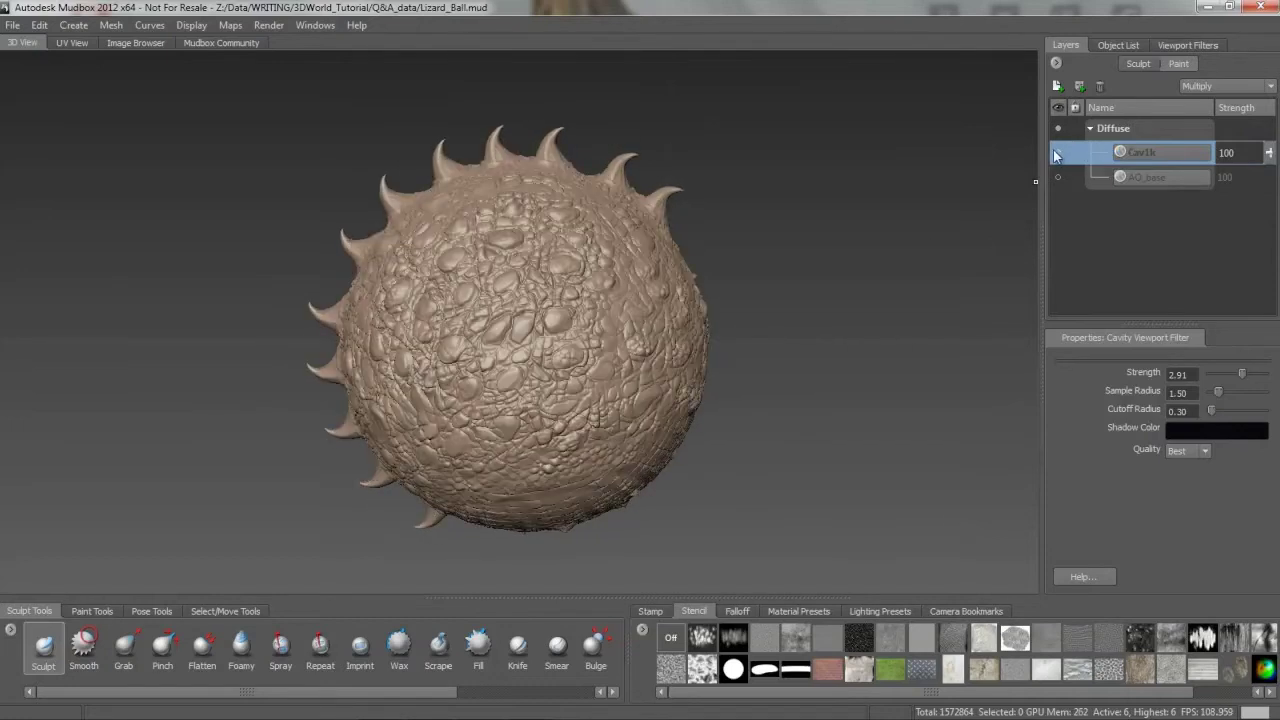
pyautogui.click(1057, 153)
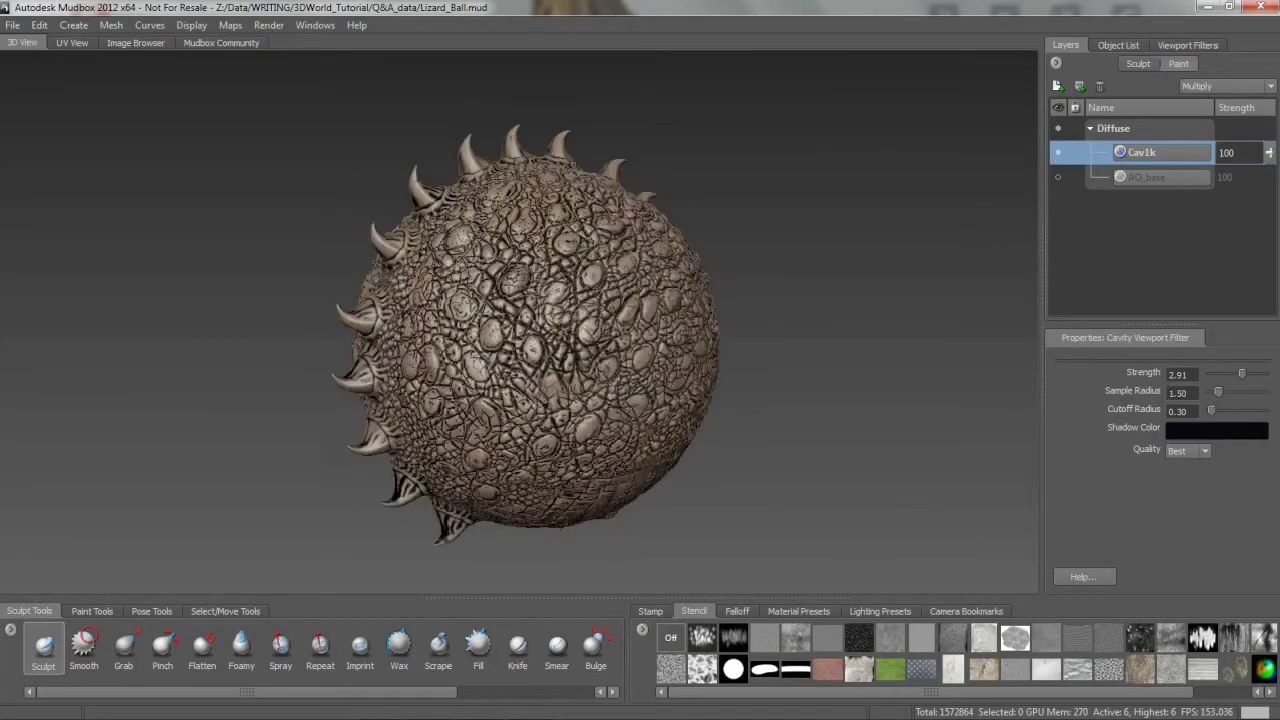
pyautogui.moveTo(520, 362)
pyautogui.keyDown('alt'); pyautogui.mouseDown()
pyautogui.moveTo(540, 360)
pyautogui.moveTo(515, 359)
pyautogui.mouseUp(); pyautogui.keyUp('alt')
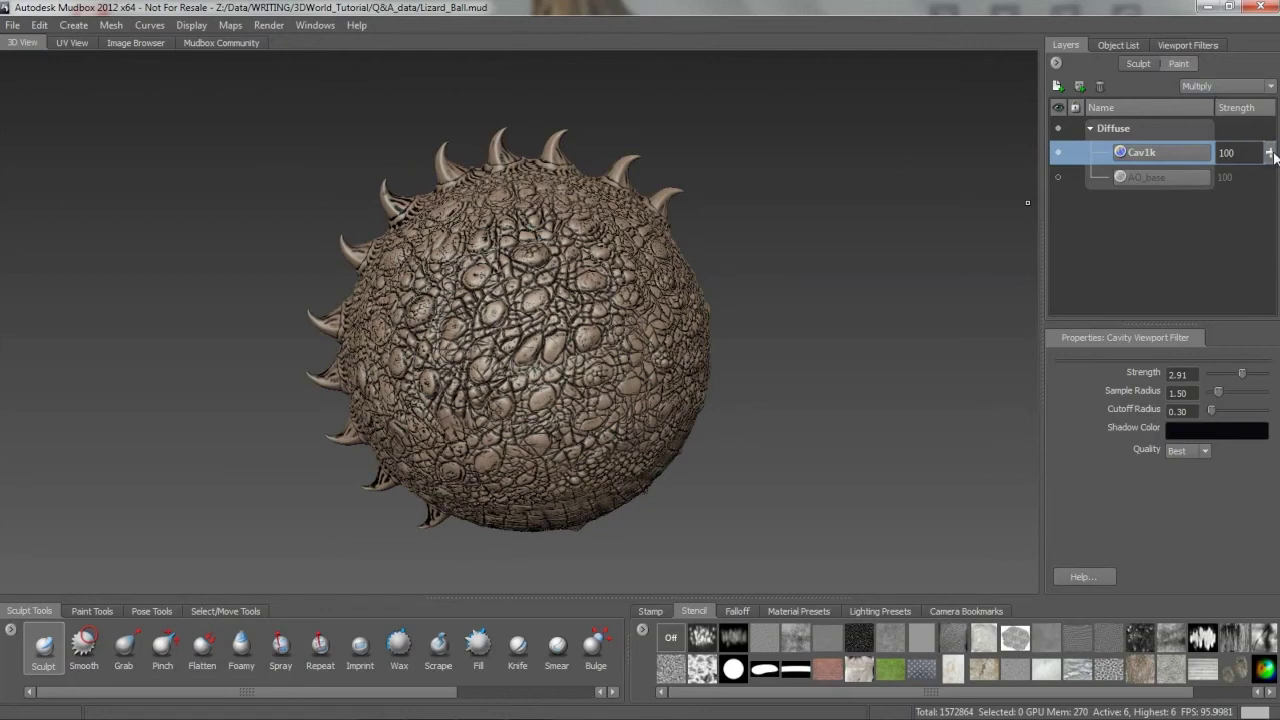
# Set the strength of the Cav1k paint layer to 150
pyautogui.moveTo(1271, 153)
pyautogui.mouseDown()
pyautogui.moveTo(1278, 256)
pyautogui.moveTo(1270, 150)
pyautogui.mouseUp()
pyautogui.doubleClick(1206, 155)
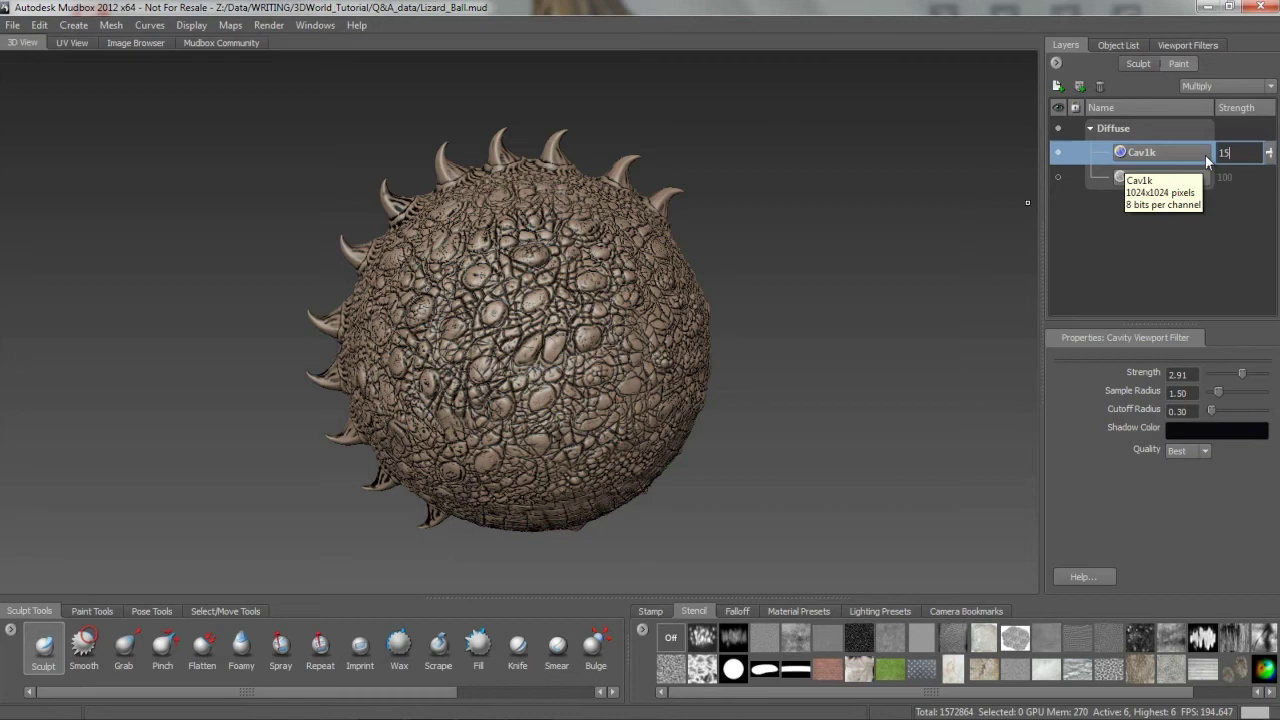
pyautogui.write('150')
pyautogui.press('Return')
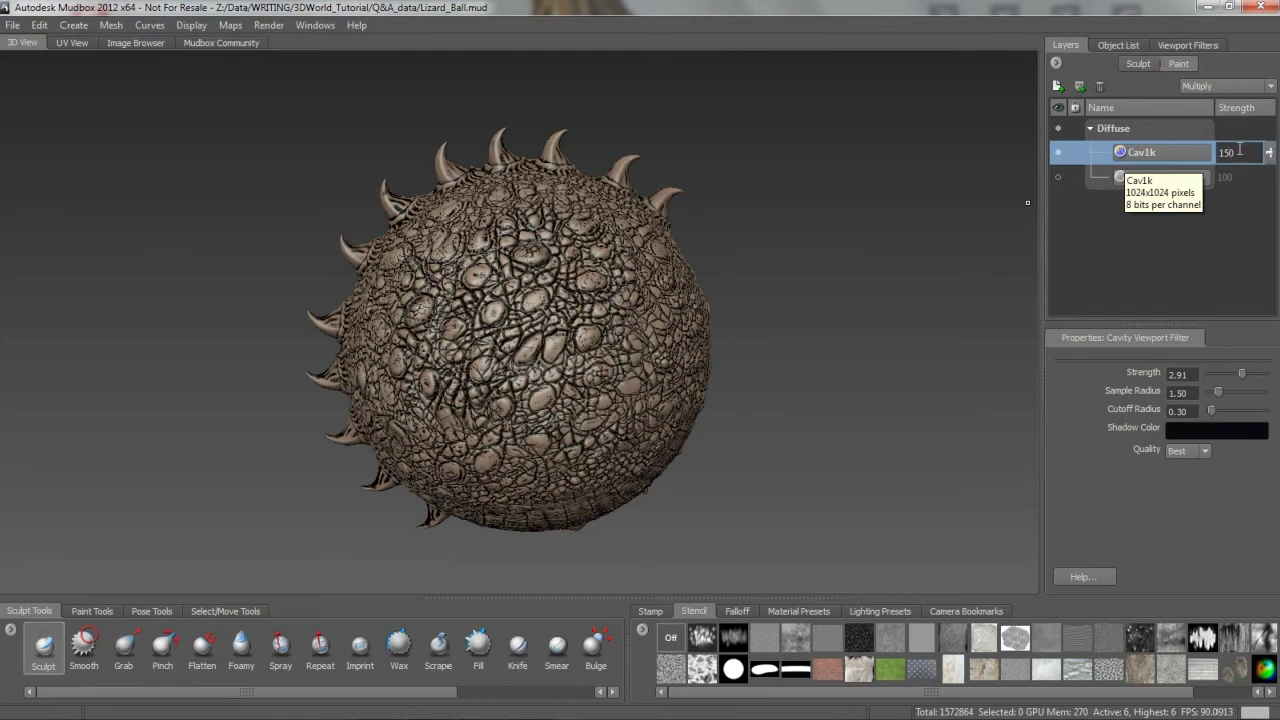
# Set the strength of the Cav1k paint layer to 100 and hide the layer
pyautogui.moveTo(1243, 153); pyautogui.dragTo(1211, 155)
pyautogui.write('100')
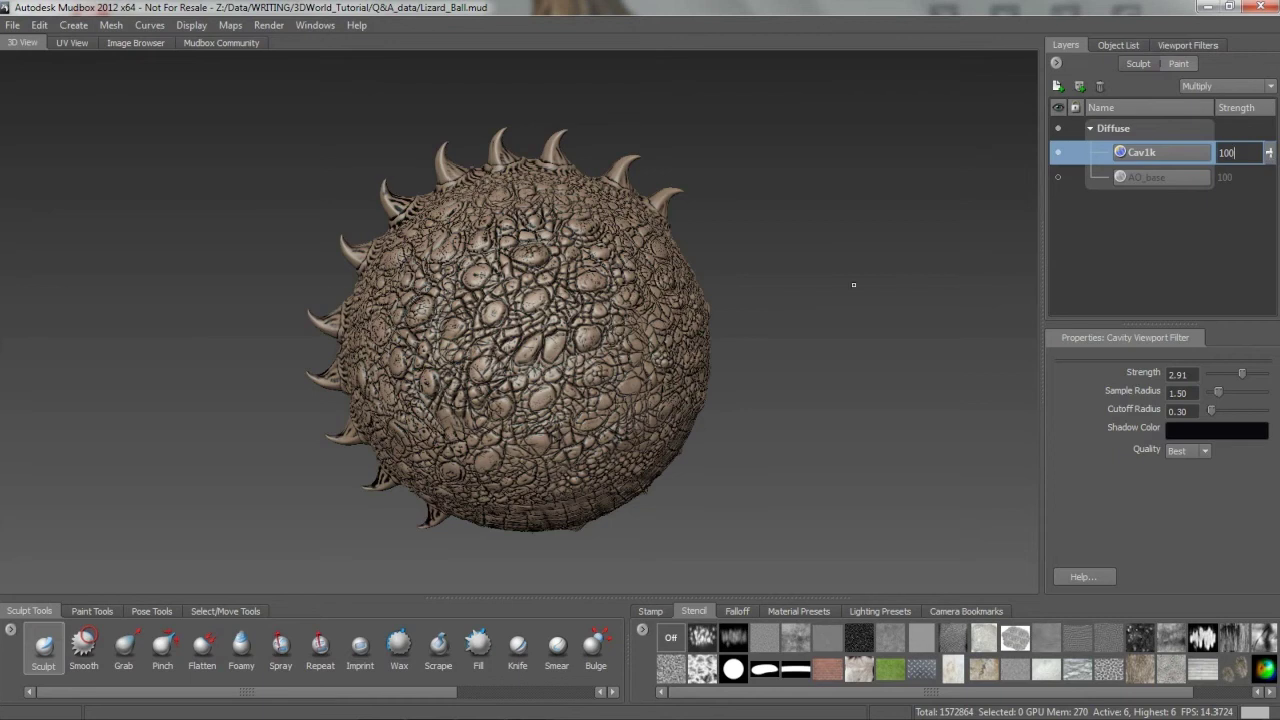
pyautogui.press('Return')
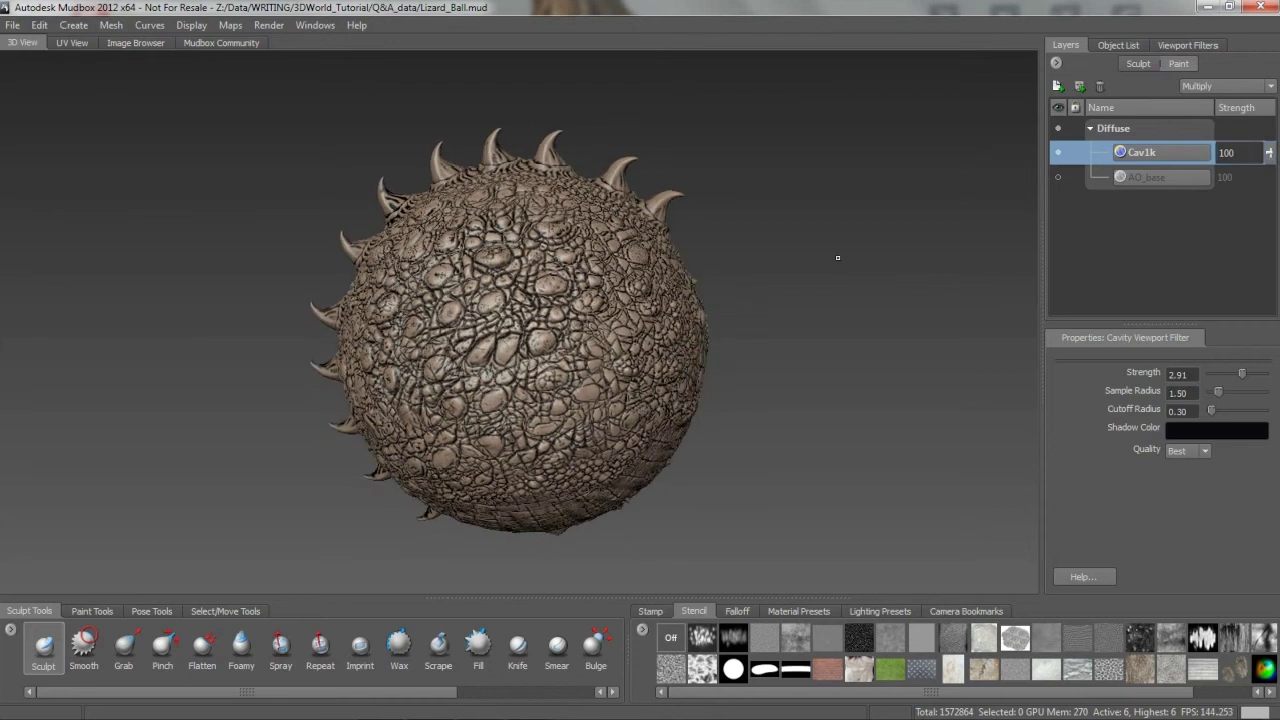
pyautogui.click(1058, 153)
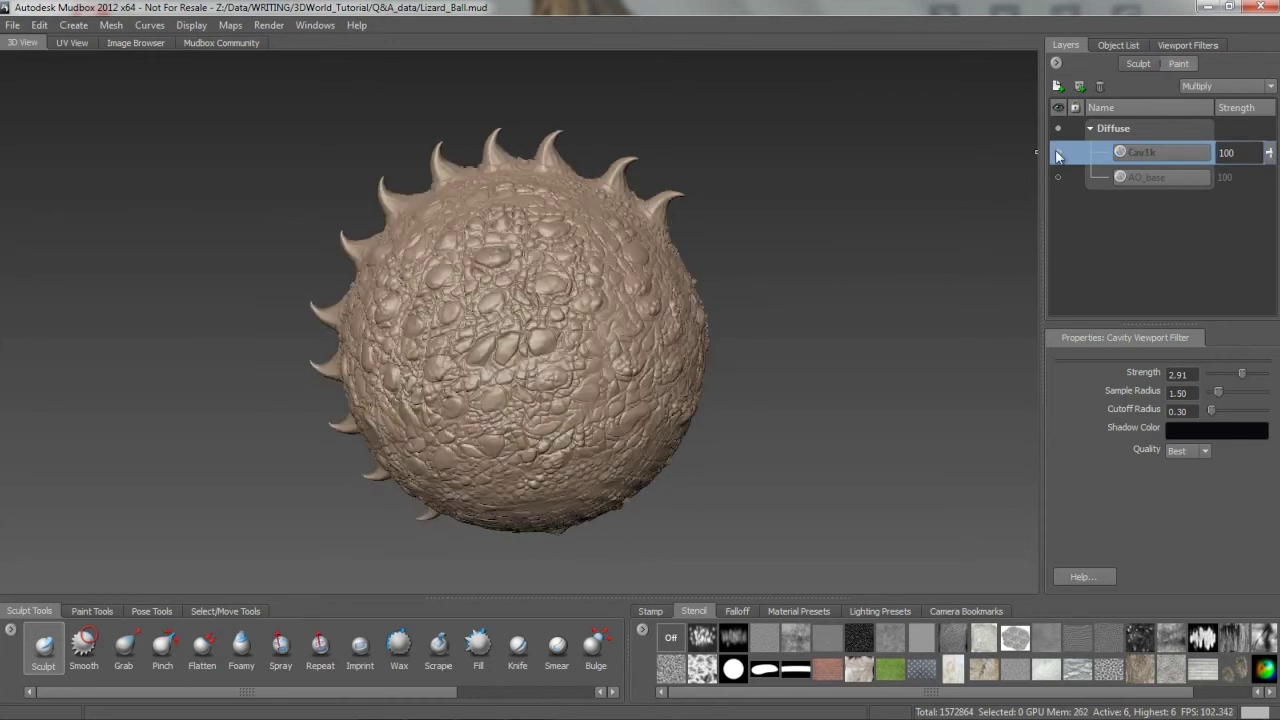
# Reopen the existing ambient occlusion map extraction settings and change the output base file name to CavINV1k.png
pyautogui.click(233, 25)
pyautogui.moveTo(300, 45)
pyautogui.click(410, 47)
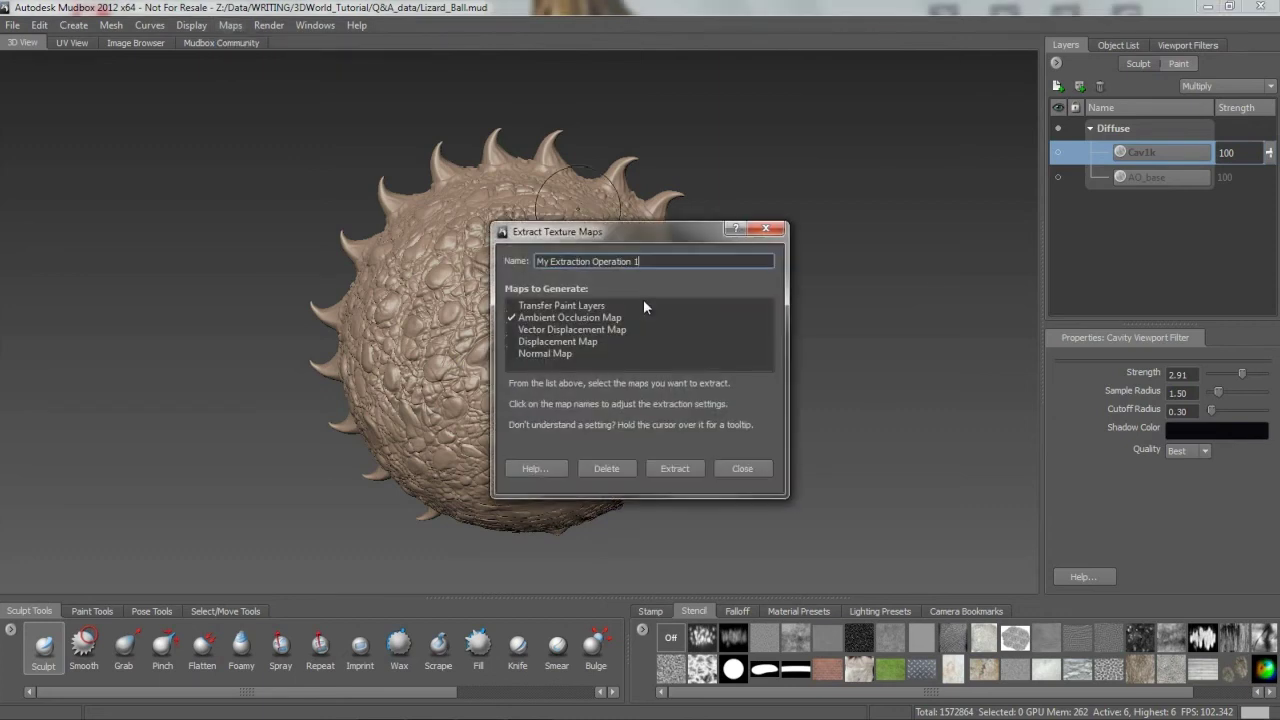
pyautogui.click(598, 317)
pyautogui.moveTo(672, 45); pyautogui.dragTo(782, 21)
pyautogui.moveTo(878, 383); pyautogui.dragTo(880, 527)
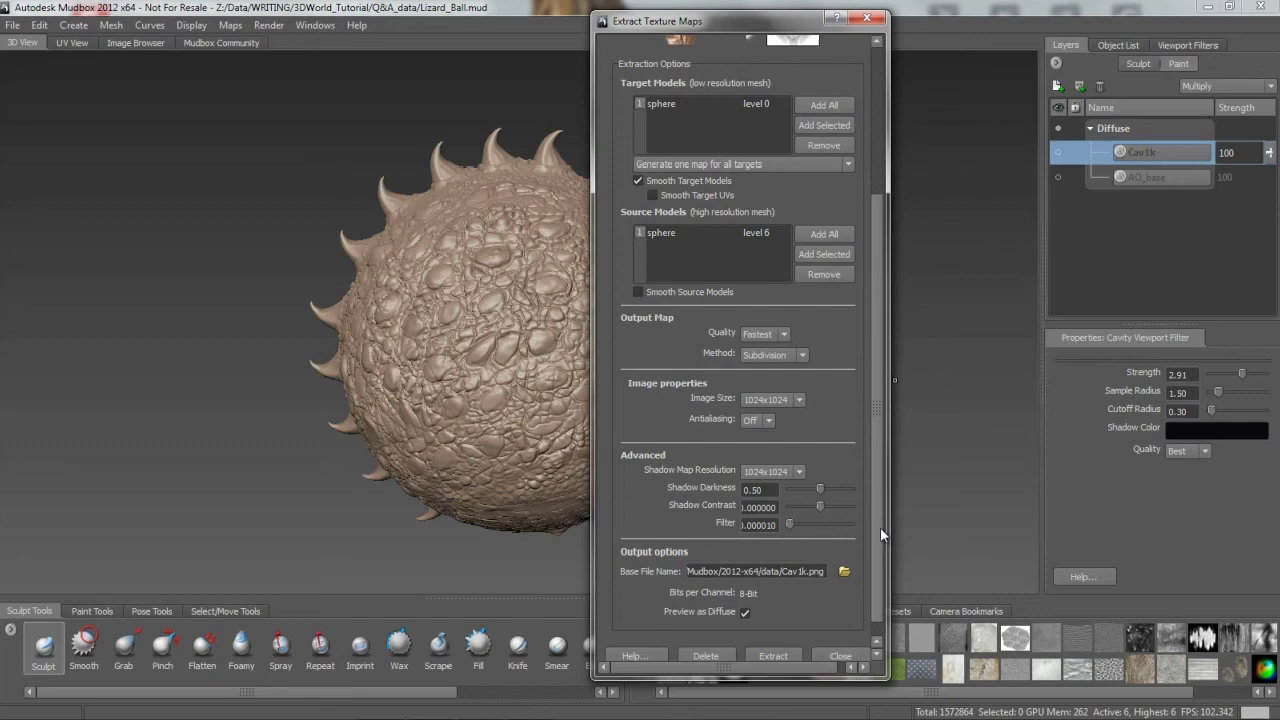
pyautogui.click(744, 526)
pyautogui.click(800, 571)
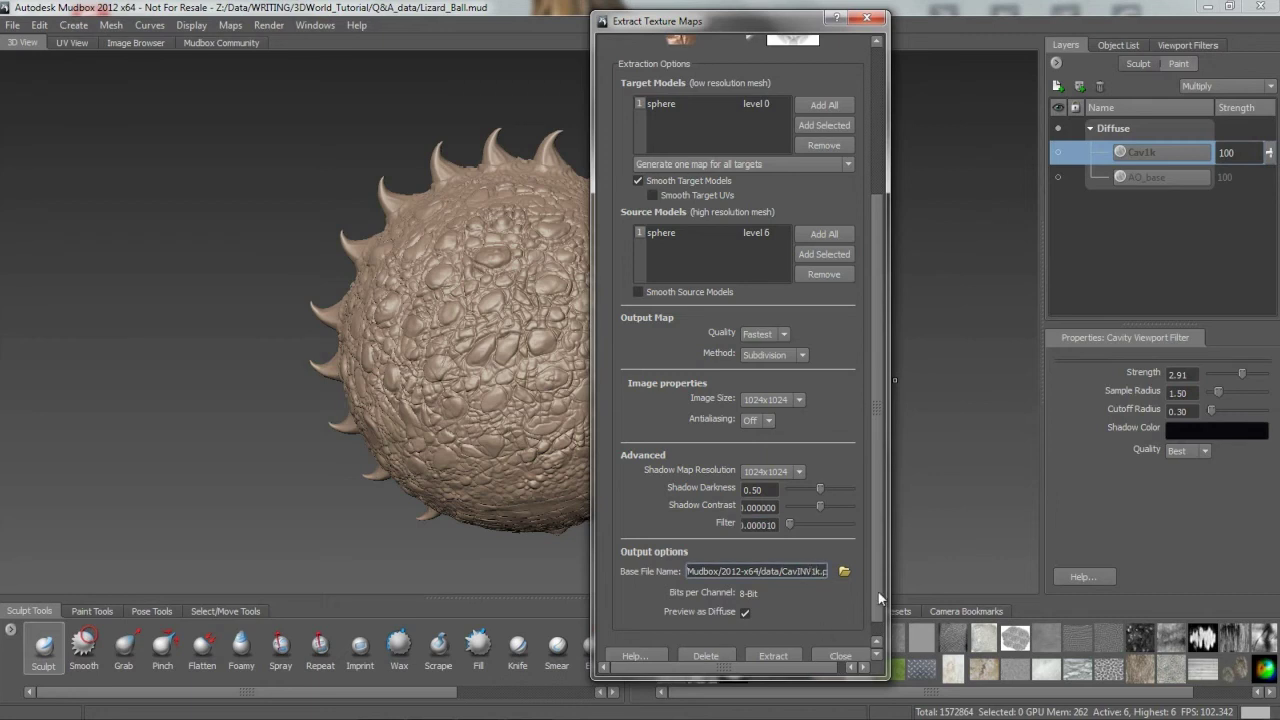
# Extract the CavINV1k ambient occlusion map and close the extraction results
pyautogui.click(877, 641)
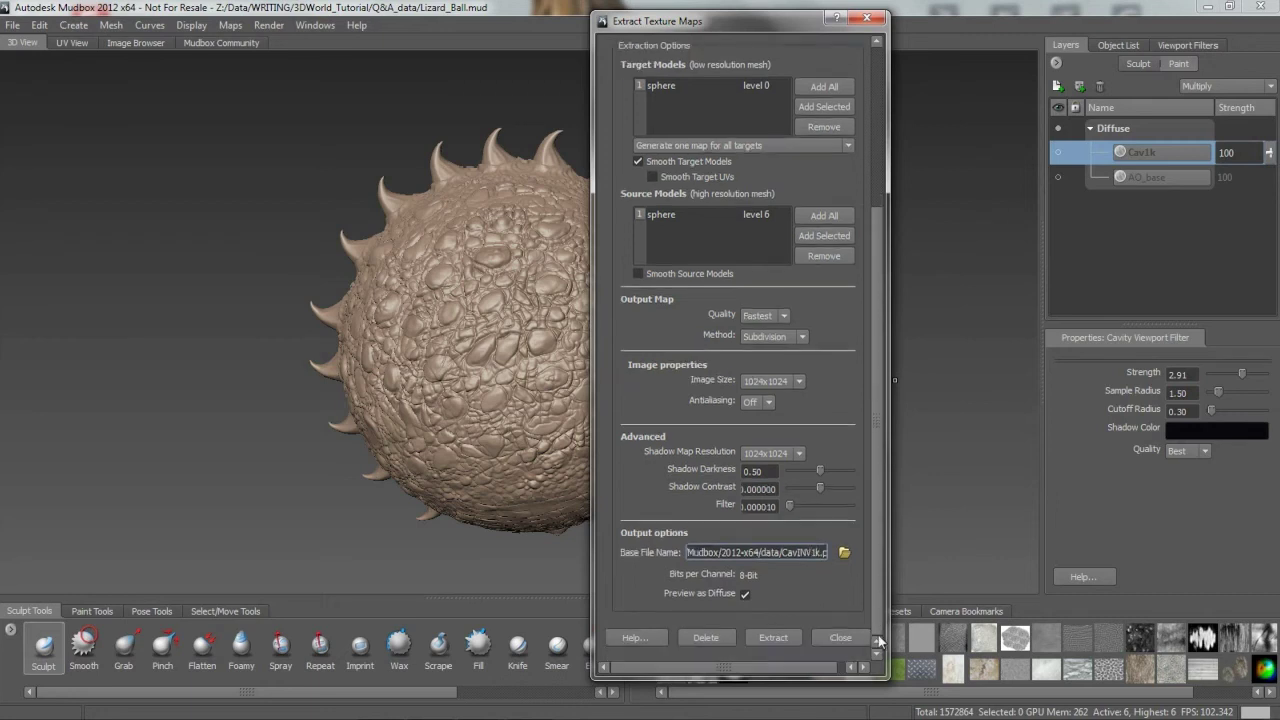
pyautogui.click(772, 637)
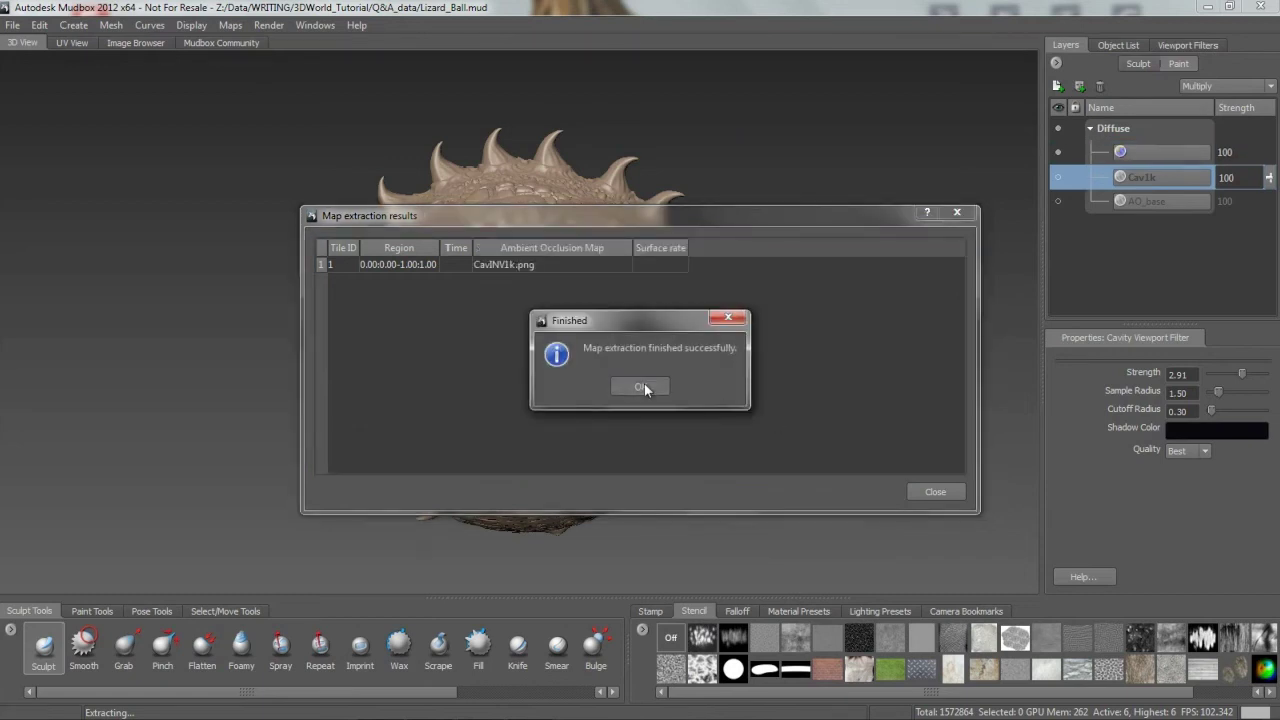
pyautogui.click(643, 387)
pyautogui.click(934, 490)
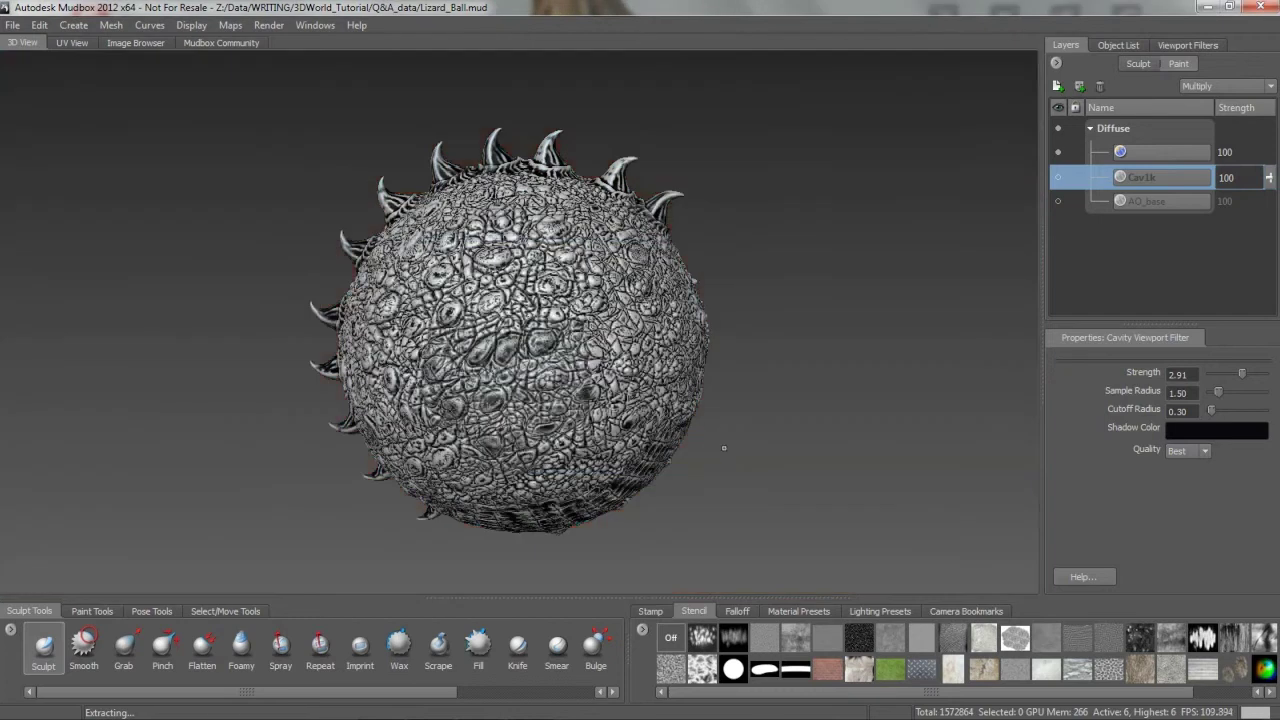
# Set the CavINV1k layer's blend mode to Normal, and hide and show it to compare the sculpt
pyautogui.keyDown('alt'); pyautogui.moveTo(534, 343); pyautogui.dragTo(506, 341); pyautogui.keyUp('alt')
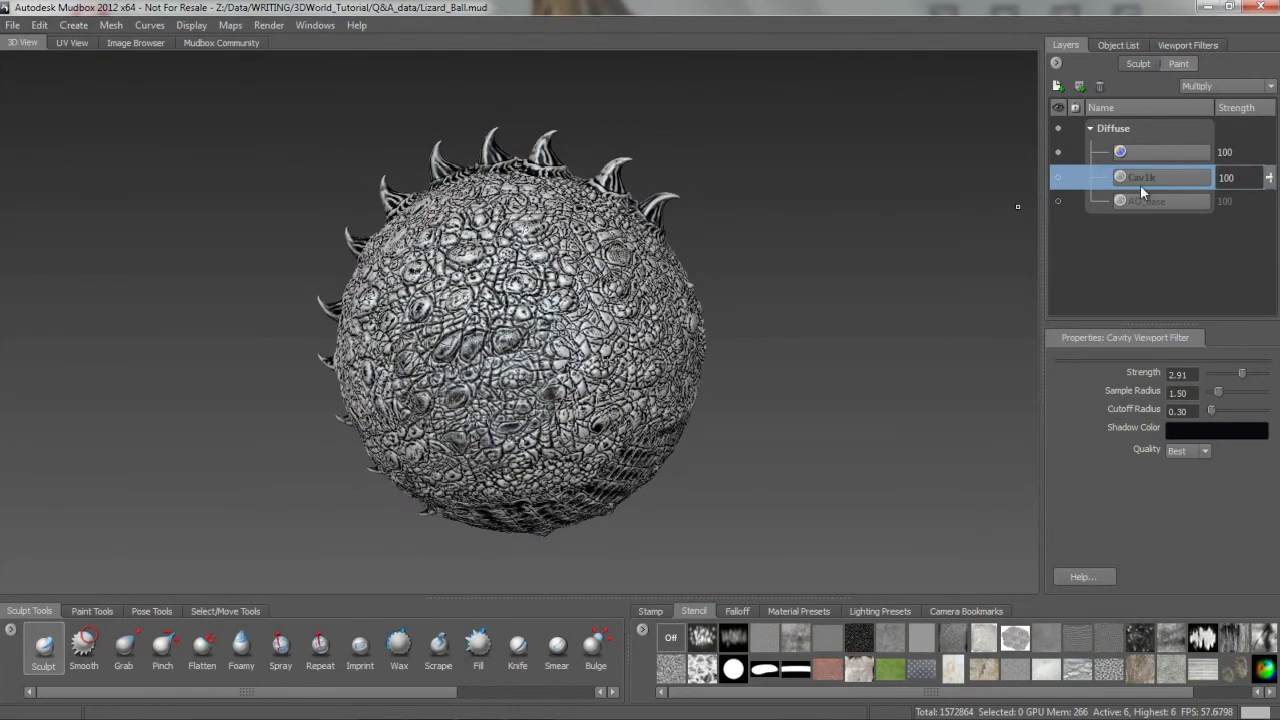
pyautogui.click(1149, 154)
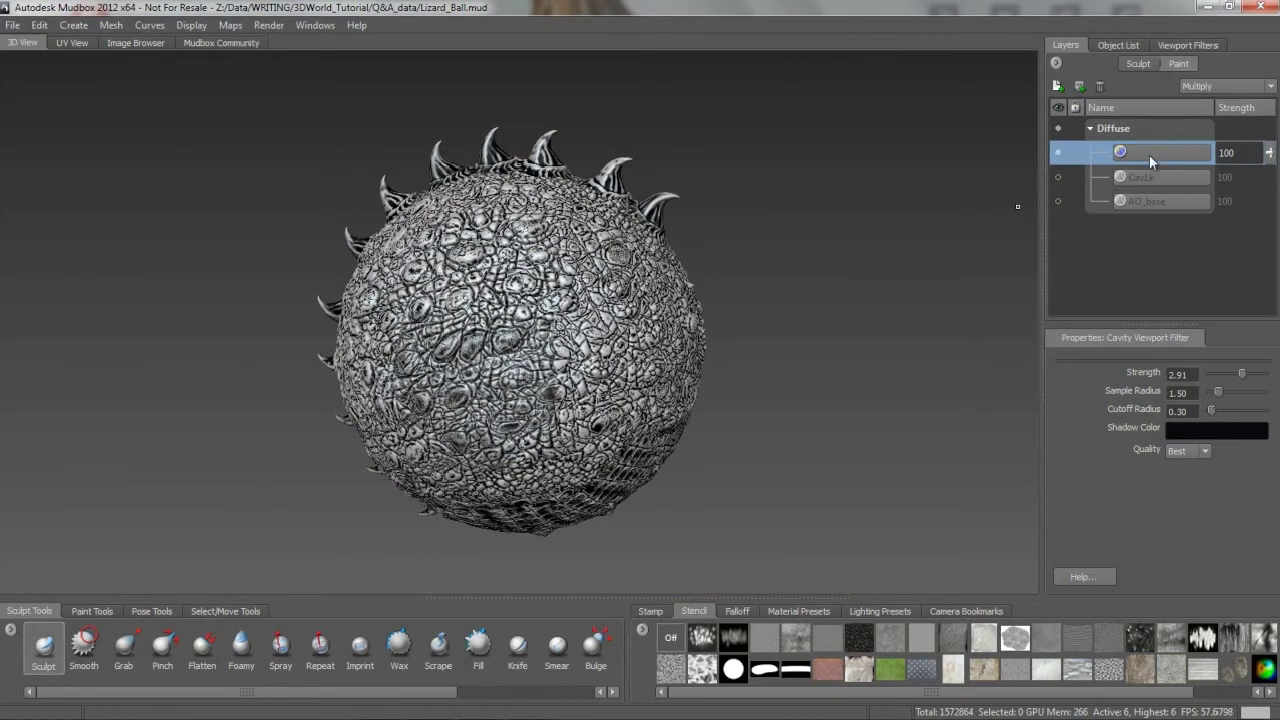
pyautogui.click(1217, 88)
pyautogui.click(1195, 102)
pyautogui.click(1058, 153)
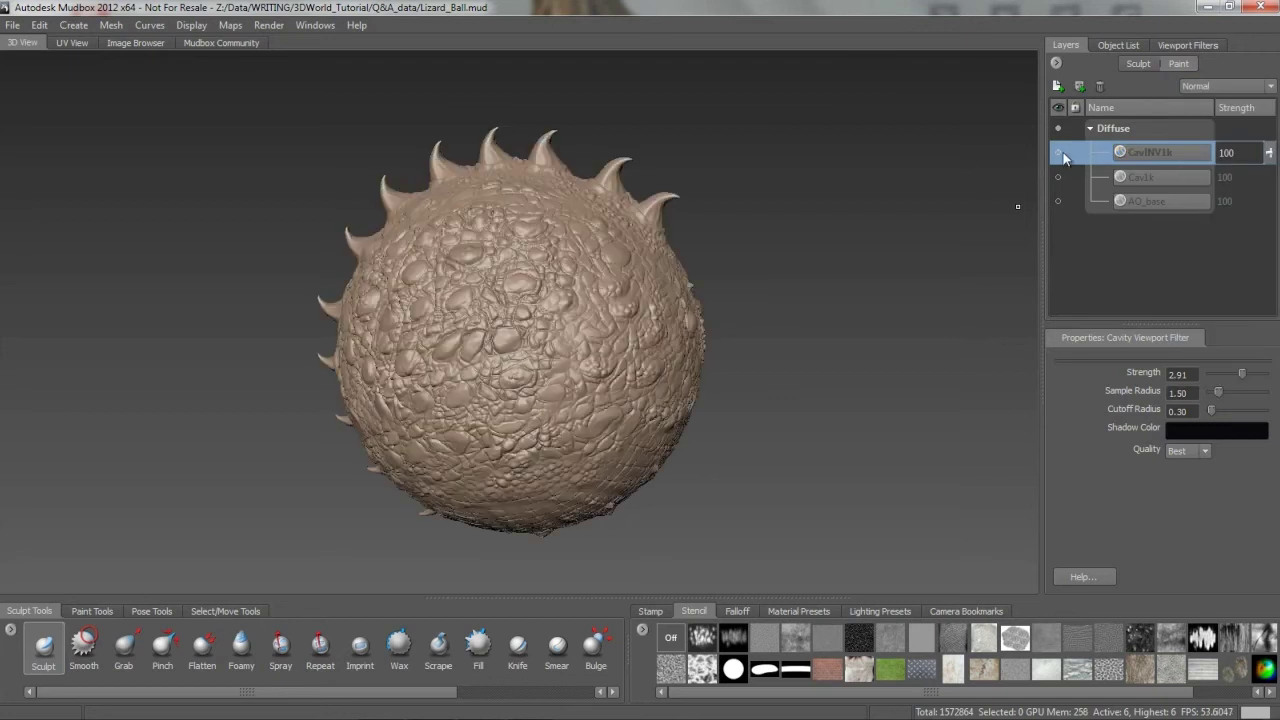
pyautogui.click(1058, 153)
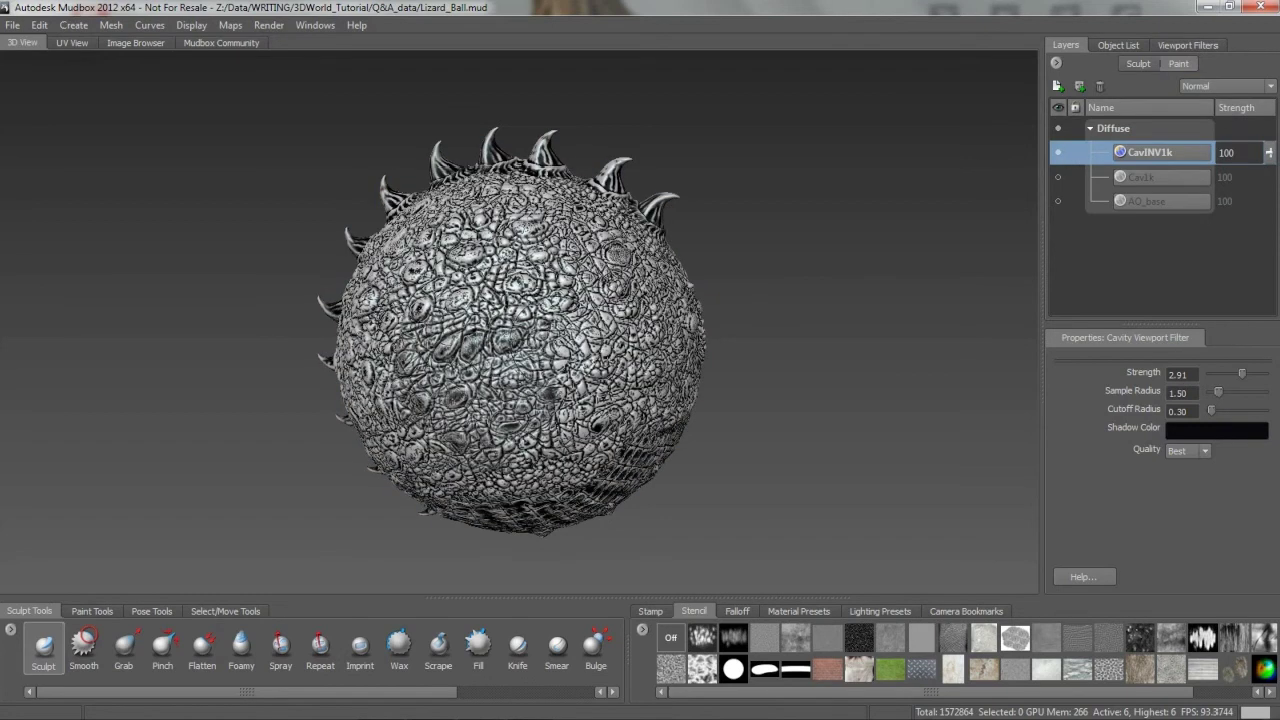
# Set the blend mode of the CavINV1k paint layer to Linear Dodge (Add)
pyautogui.keyDown('alt'); pyautogui.moveTo(562, 299); pyautogui.dragTo(773, 277); pyautogui.keyUp('alt')
pyautogui.click(1228, 86)
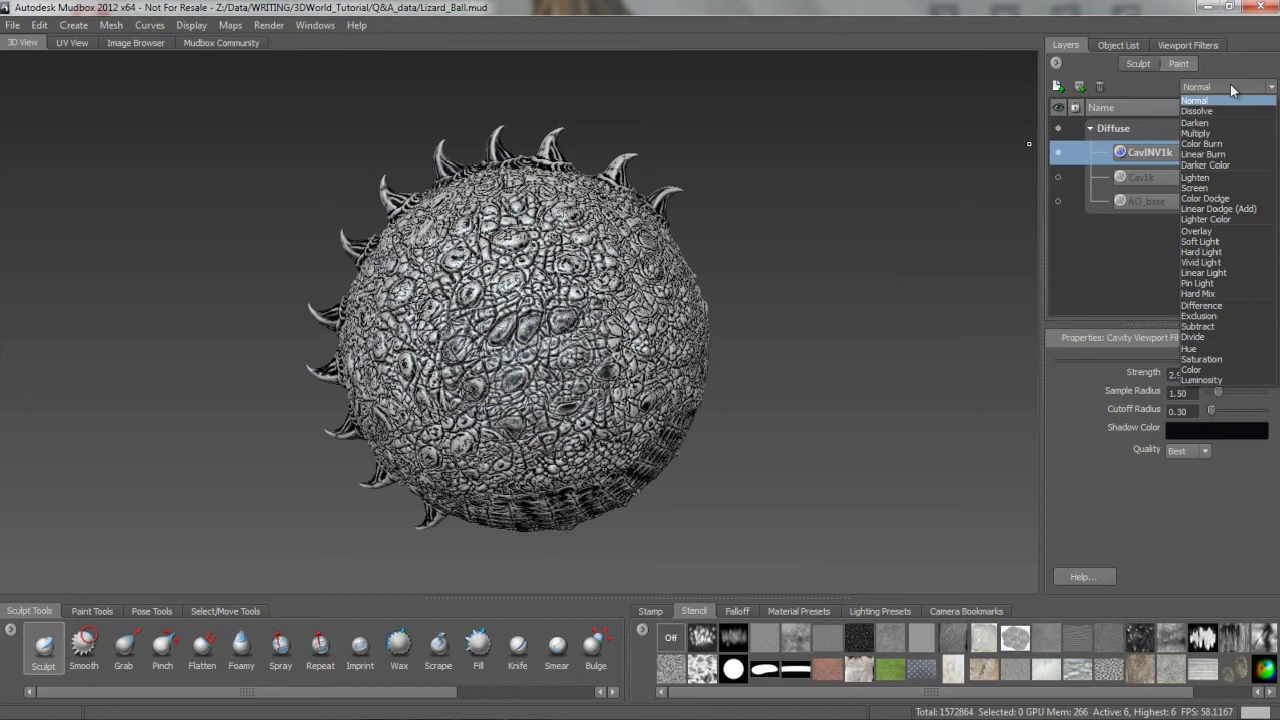
pyautogui.click(1242, 210)
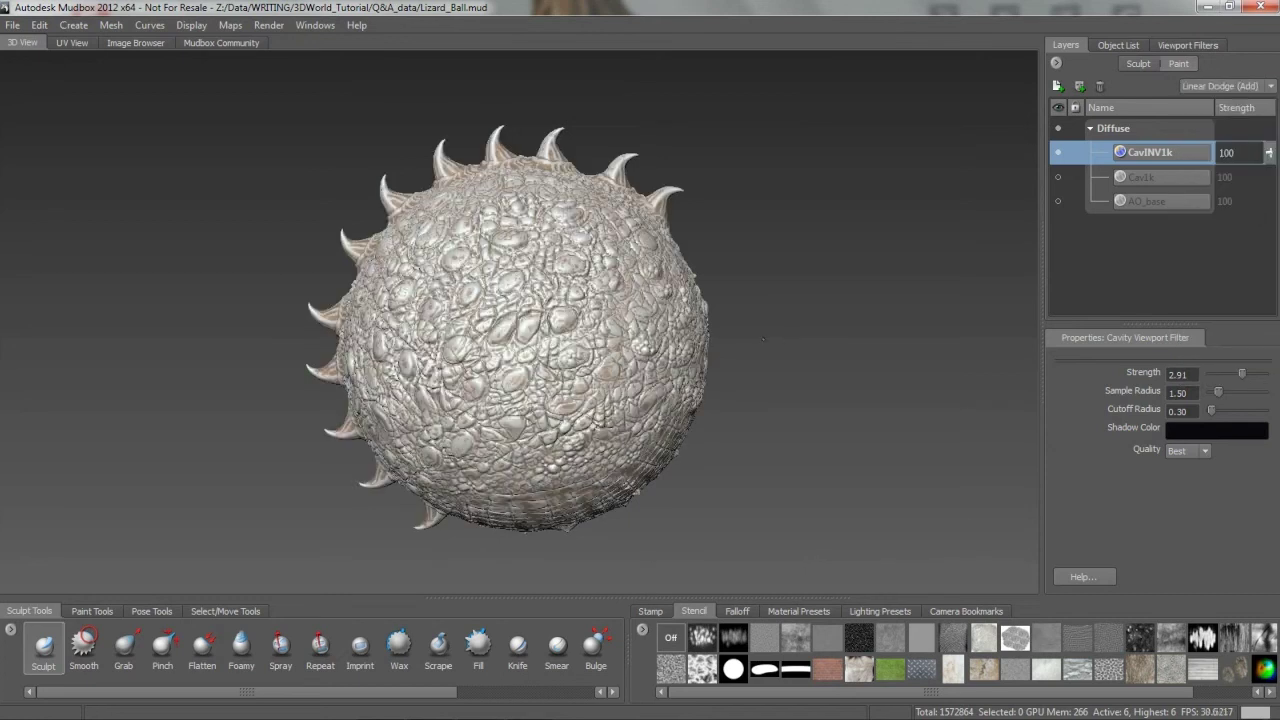
# Examine the CavINV1k layer's effect on the scales and horns up close and from several angles
pyautogui.keyDown('alt'); pyautogui.moveTo(764, 339); pyautogui.dragTo(610, 365); pyautogui.keyUp('alt')
pyautogui.keyDown('alt'); pyautogui.moveTo(572, 372); pyautogui.dragTo(545, 380, button='right'); pyautogui.keyUp('alt')
pyautogui.keyDown('alt'); pyautogui.moveTo(545, 380); pyautogui.dragTo(559, 402); pyautogui.keyUp('alt')
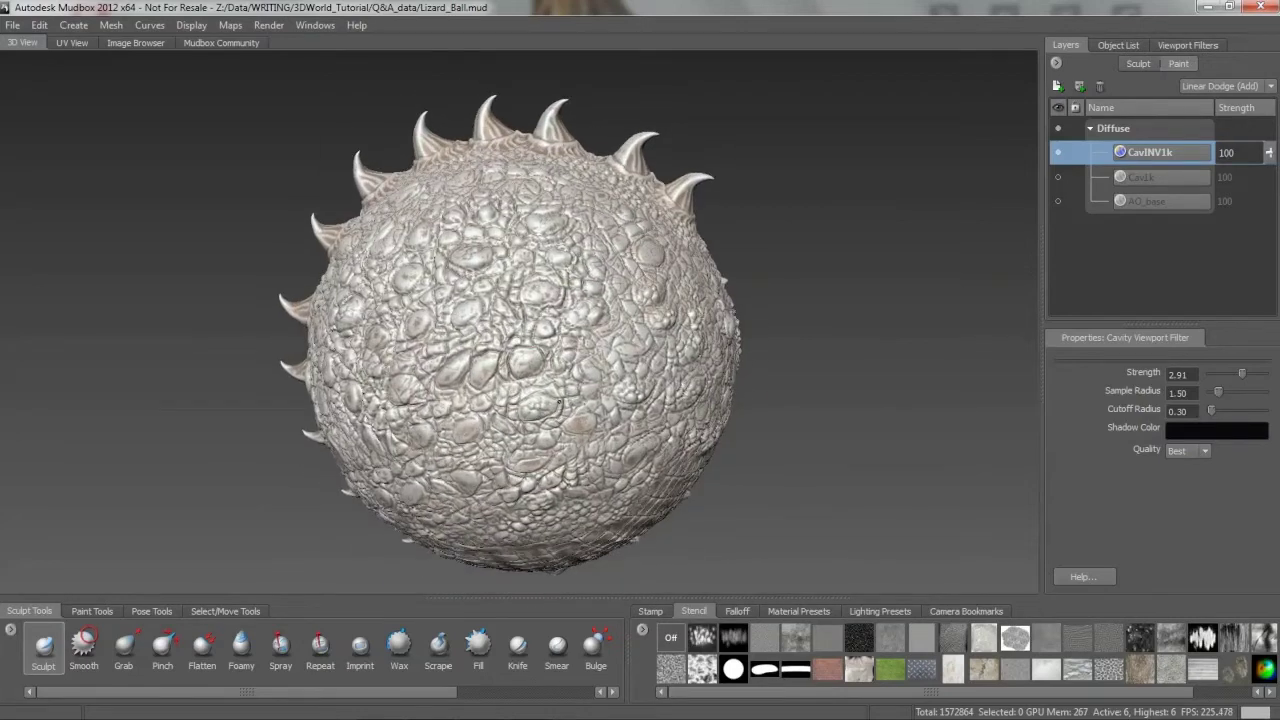
pyautogui.keyDown('alt'); pyautogui.moveTo(559, 402); pyautogui.dragTo(662, 410, button='right'); pyautogui.keyUp('alt')
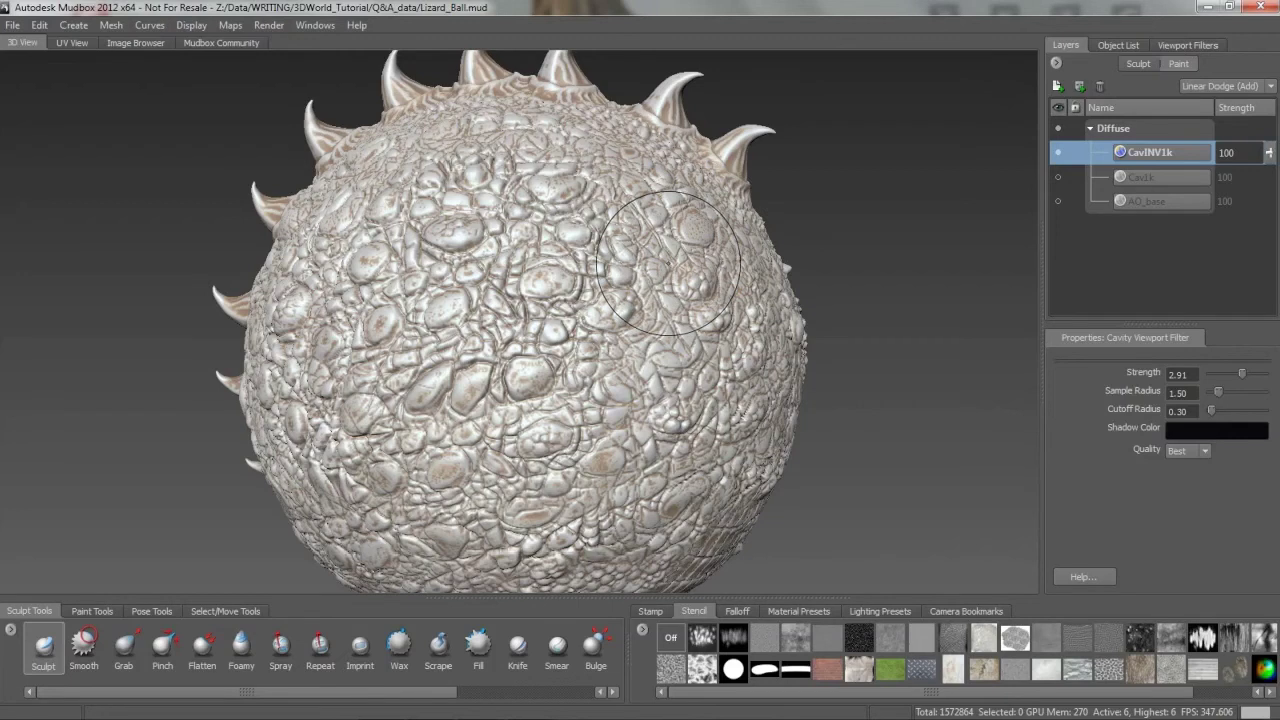
pyautogui.keyDown('alt'); pyautogui.moveTo(587, 317); pyautogui.dragTo(508, 308, button='right'); pyautogui.keyUp('alt')
pyautogui.keyDown('alt'); pyautogui.moveTo(508, 308); pyautogui.dragTo(518, 302); pyautogui.keyUp('alt')
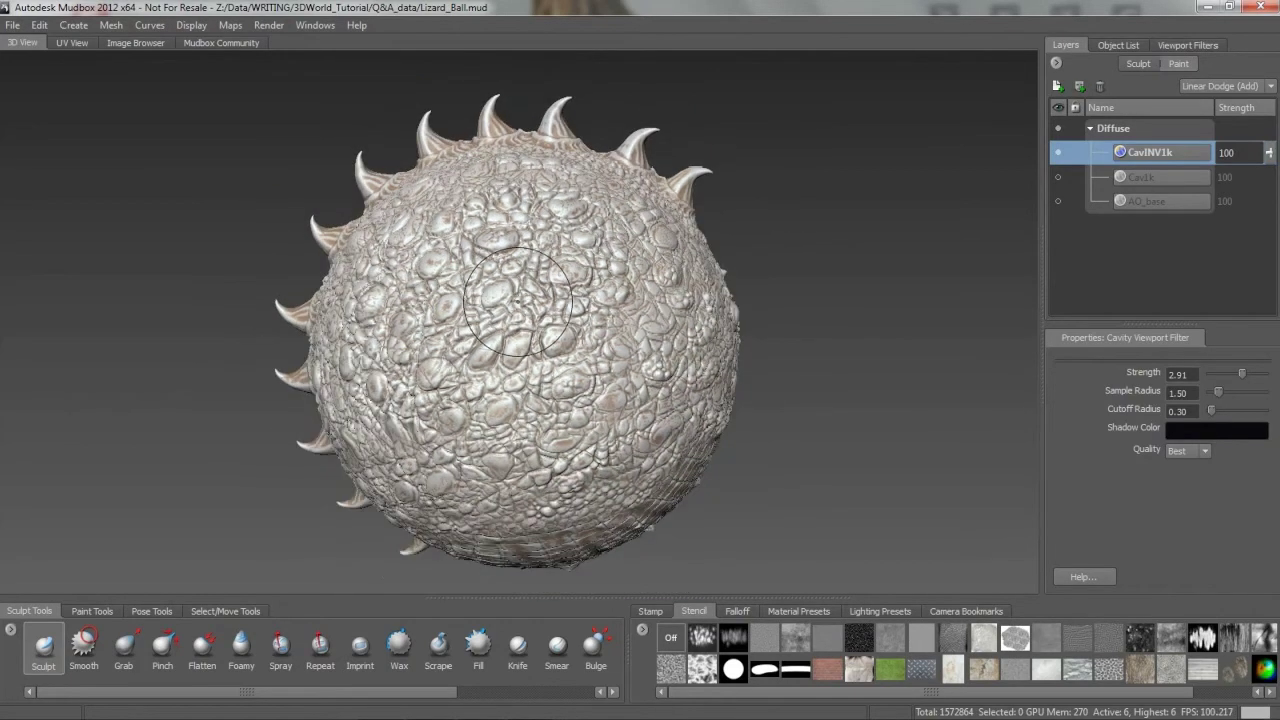
pyautogui.click(93, 610)
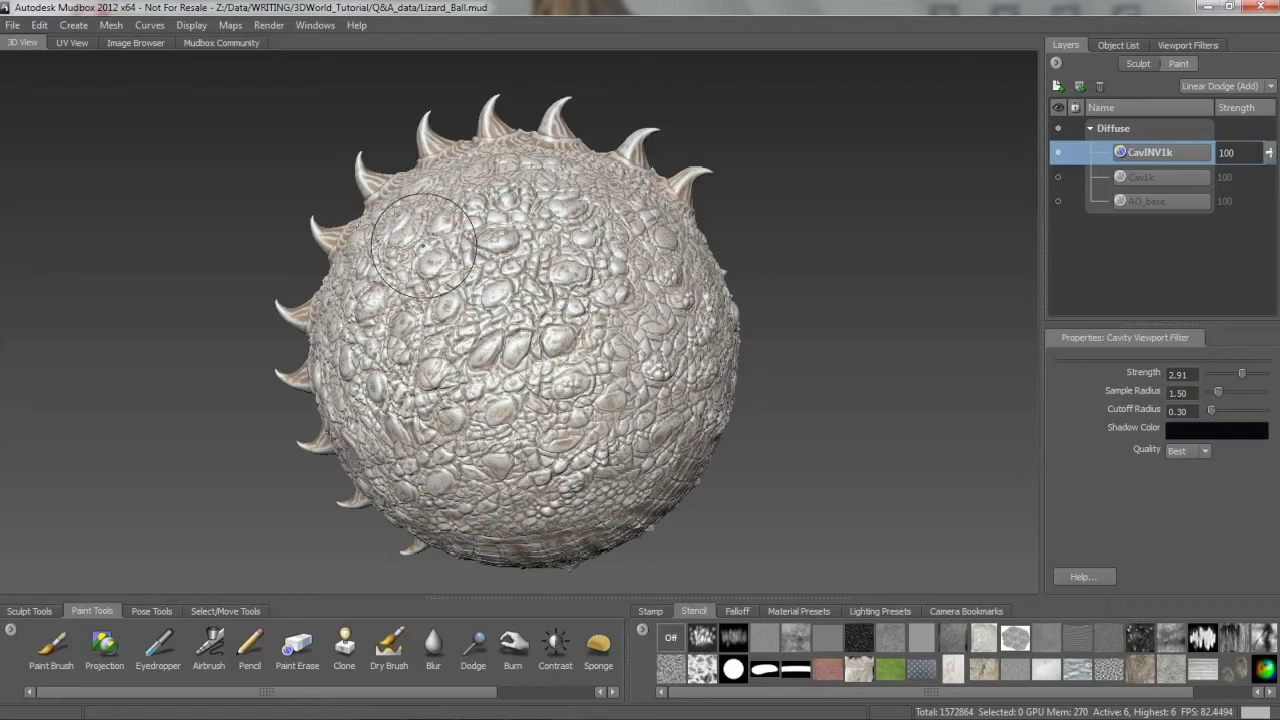
pyautogui.moveTo(589, 415)
pyautogui.keyDown('alt'); pyautogui.mouseDown()
pyautogui.moveTo(520, 383)
pyautogui.moveTo(480, 398)
pyautogui.moveTo(505, 415)
pyautogui.mouseUp(); pyautogui.keyUp('alt')
pyautogui.keyDown('alt'); pyautogui.moveTo(505, 415); pyautogui.dragTo(662, 398, button='right'); pyautogui.keyUp('alt')
pyautogui.keyDown('alt'); pyautogui.moveTo(662, 398); pyautogui.dragTo(615, 411); pyautogui.keyUp('alt')
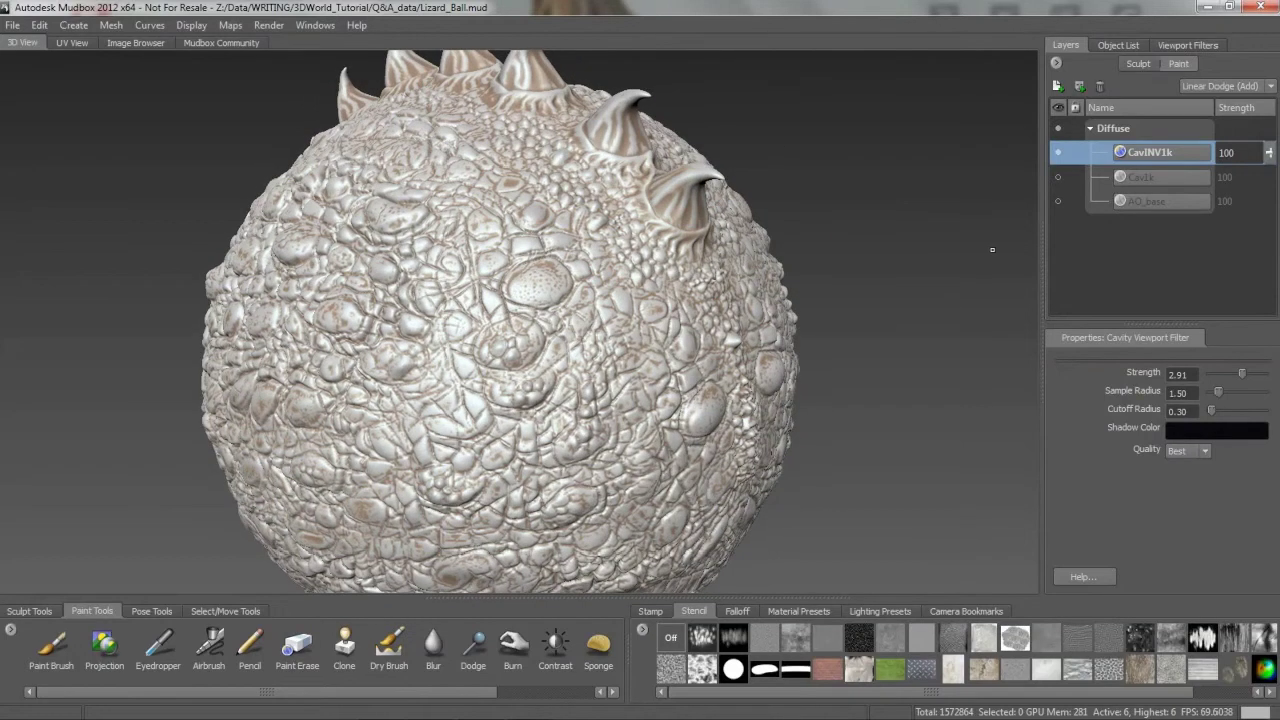
# Show and hide the Cav1k layer beneath CavINV1k to compare the combined shading from different angles
pyautogui.click(1058, 177)
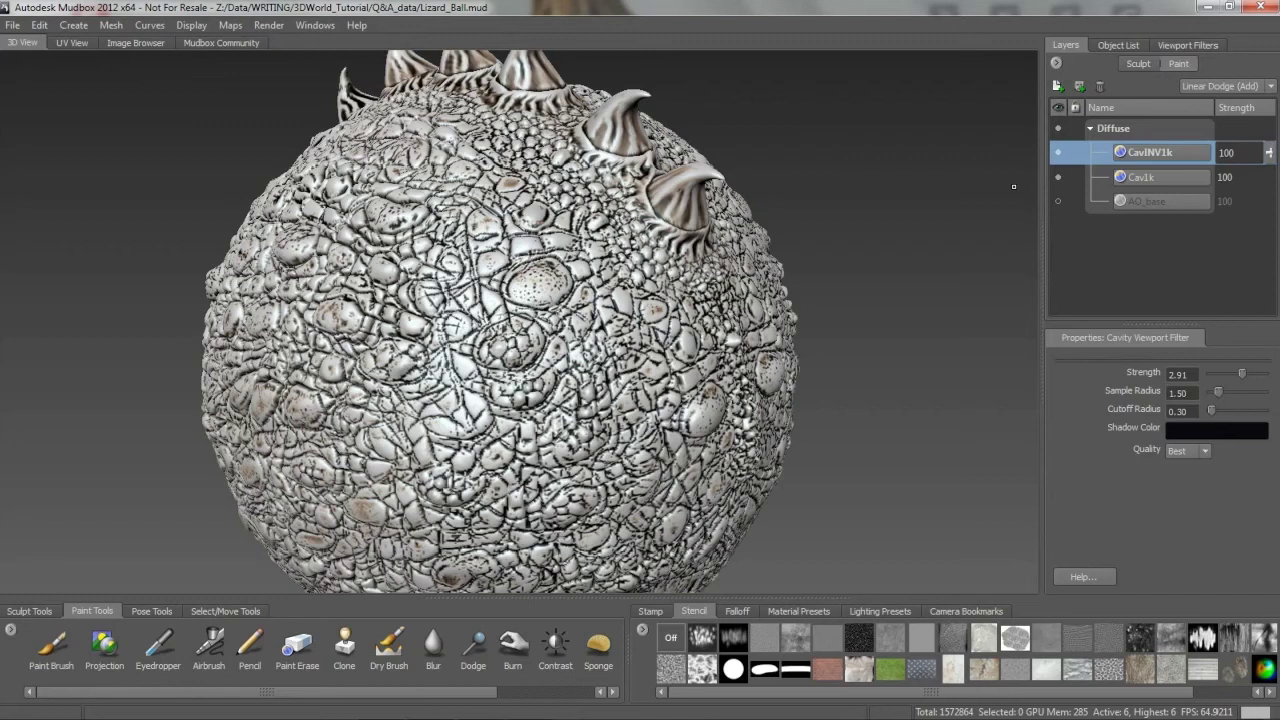
pyautogui.click(1058, 177)
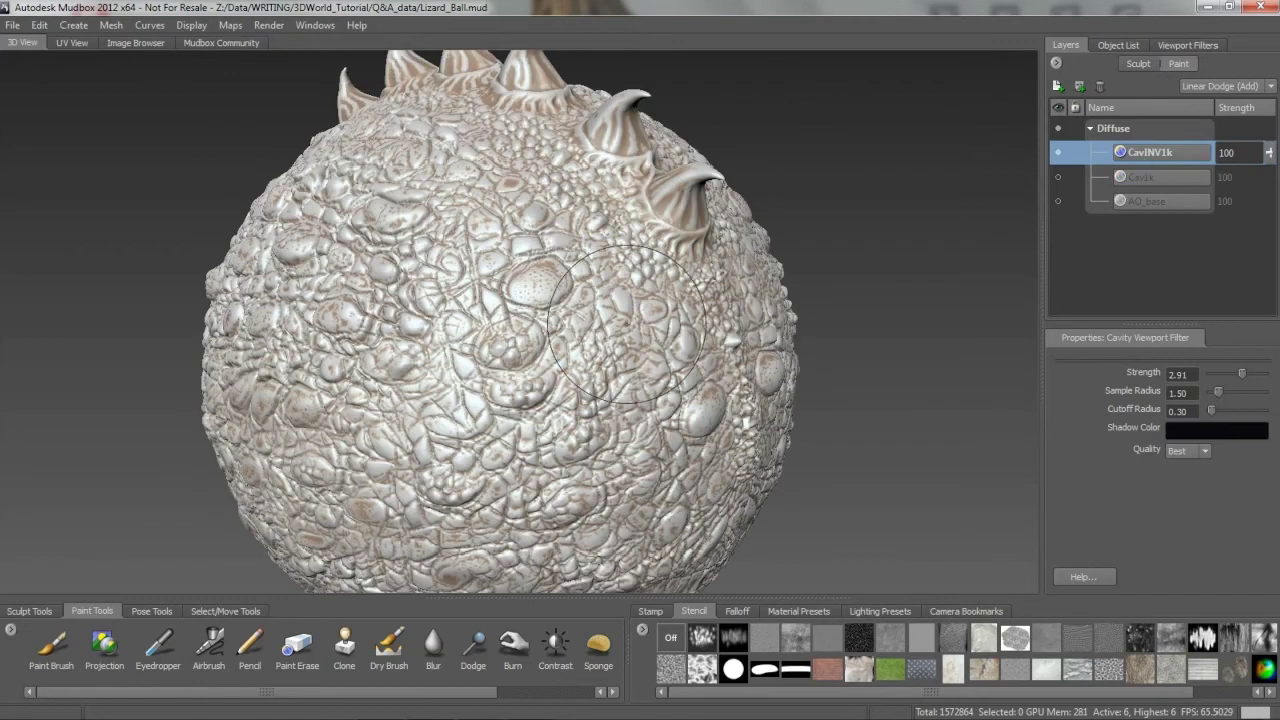
pyautogui.moveTo(705, 250)
pyautogui.keyDown('alt'); pyautogui.mouseDown()
pyautogui.moveTo(731, 298)
pyautogui.moveTo(668, 308)
pyautogui.mouseUp(); pyautogui.keyUp('alt')
pyautogui.keyDown('alt'); pyautogui.moveTo(668, 308); pyautogui.dragTo(610, 312, button='right'); pyautogui.keyUp('alt')
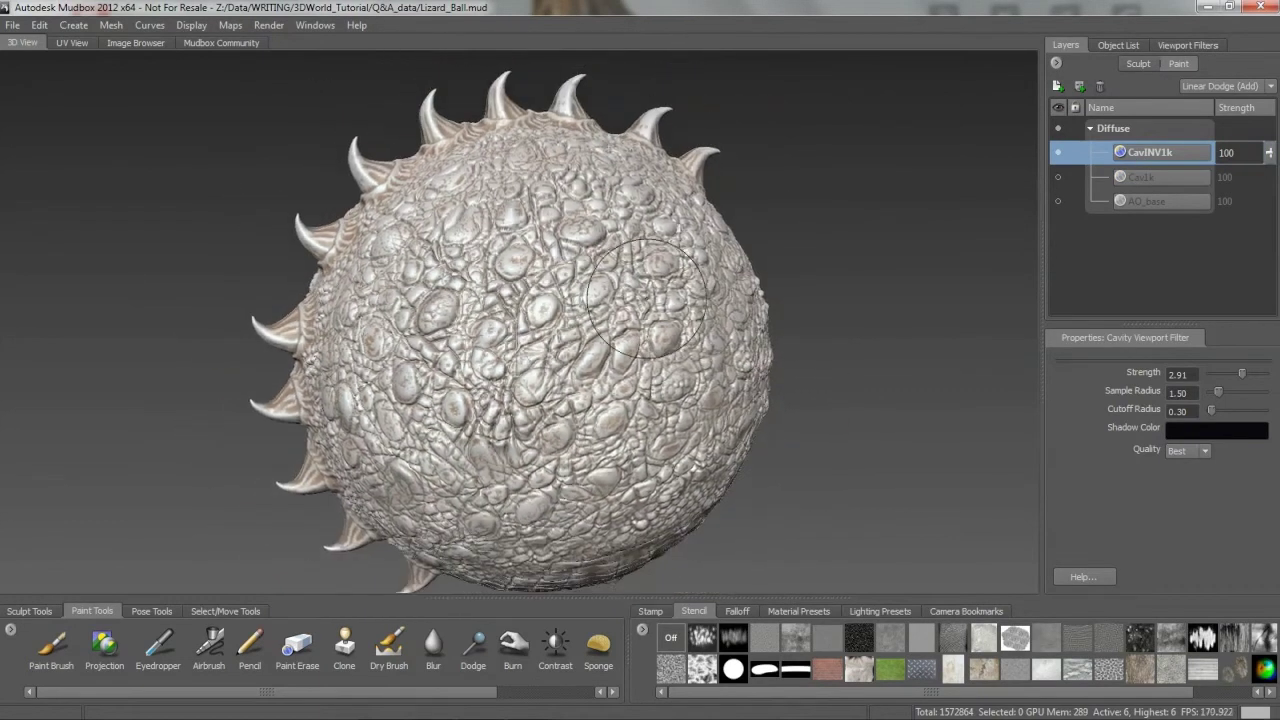
pyautogui.keyDown('alt'); pyautogui.moveTo(610, 312); pyautogui.dragTo(575, 322); pyautogui.keyUp('alt')
pyautogui.click(1058, 177)
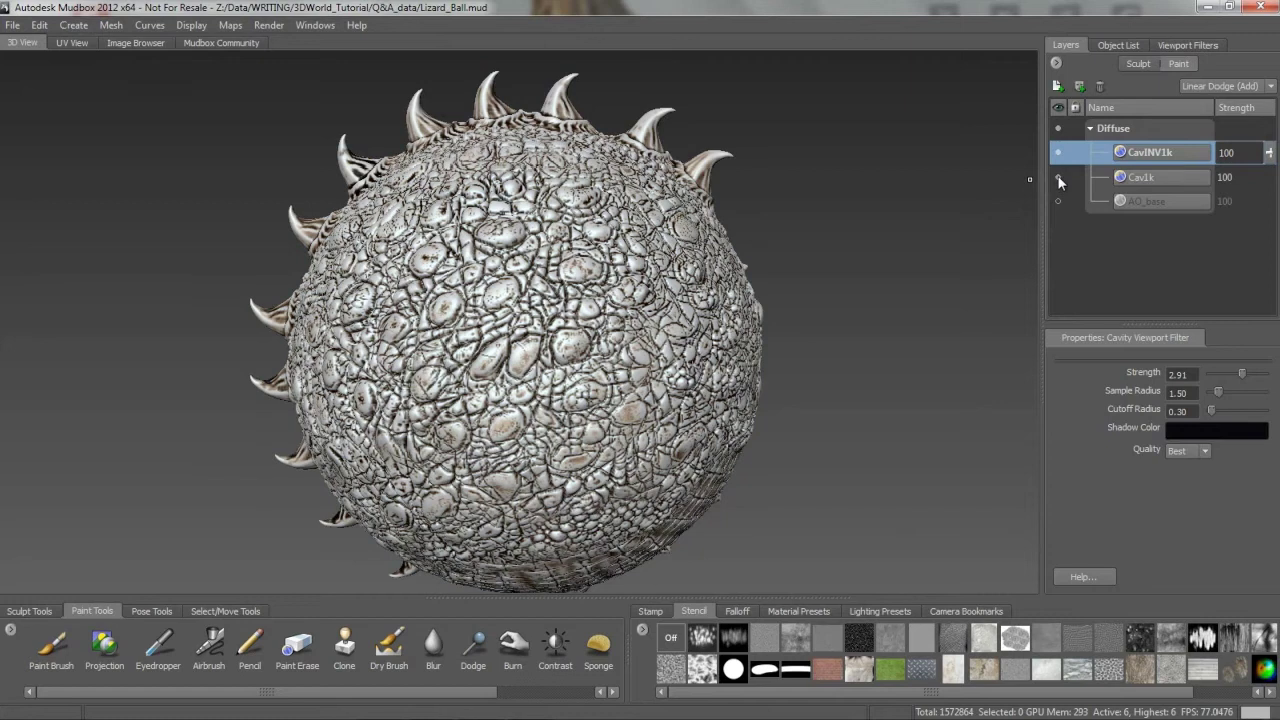
pyautogui.click(1058, 177)
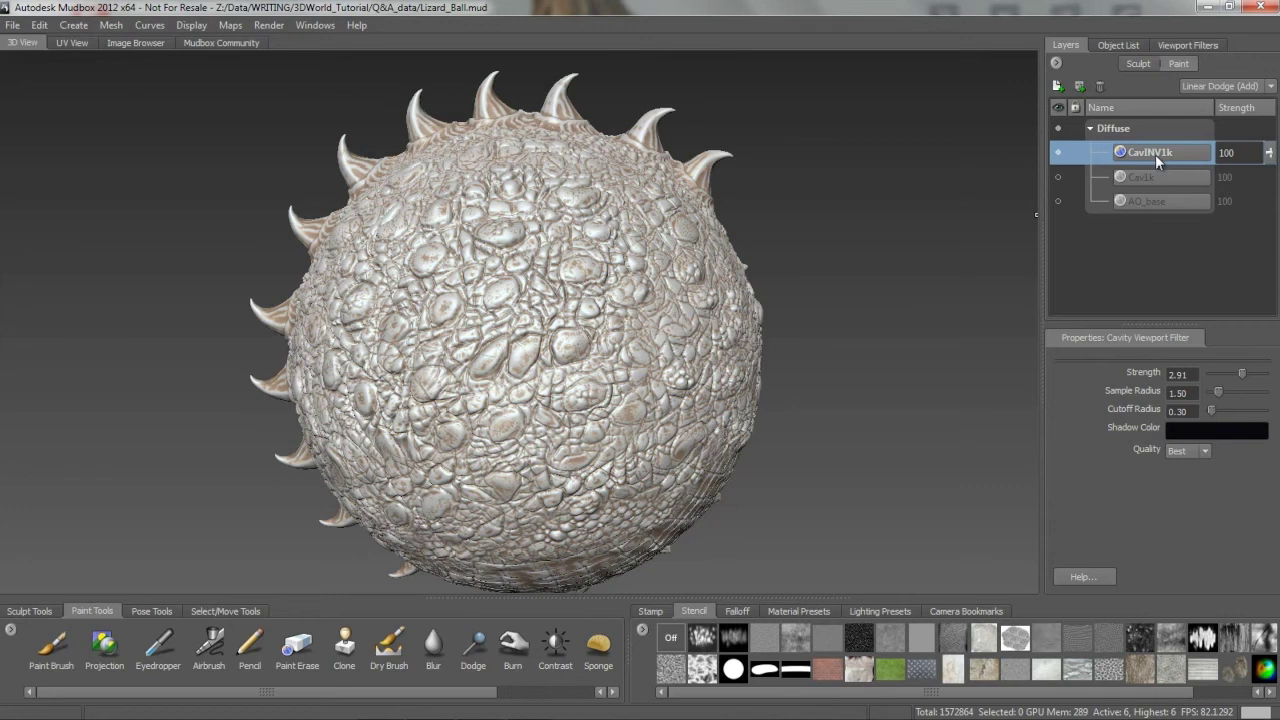
# Duplicate the Cav1k paint layer, then hide both the original and the copy
pyautogui.click(1150, 181)
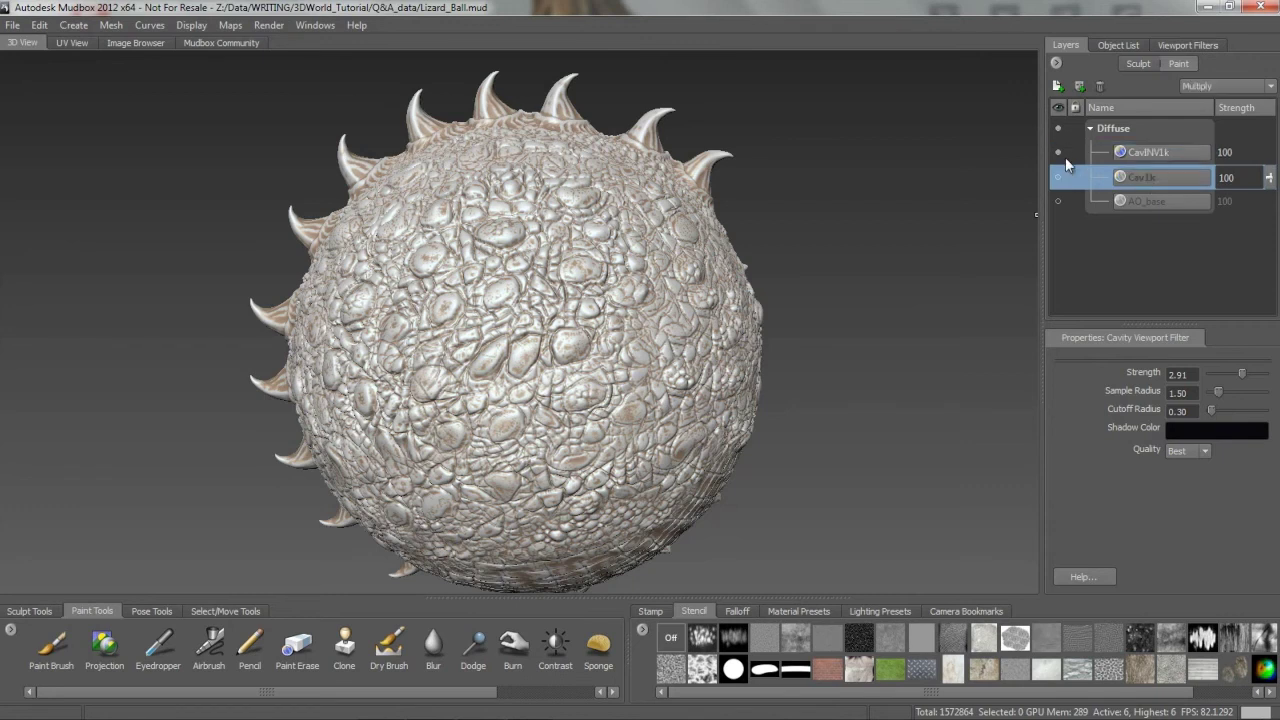
pyautogui.click(1058, 177)
pyautogui.rightClick(1155, 176)
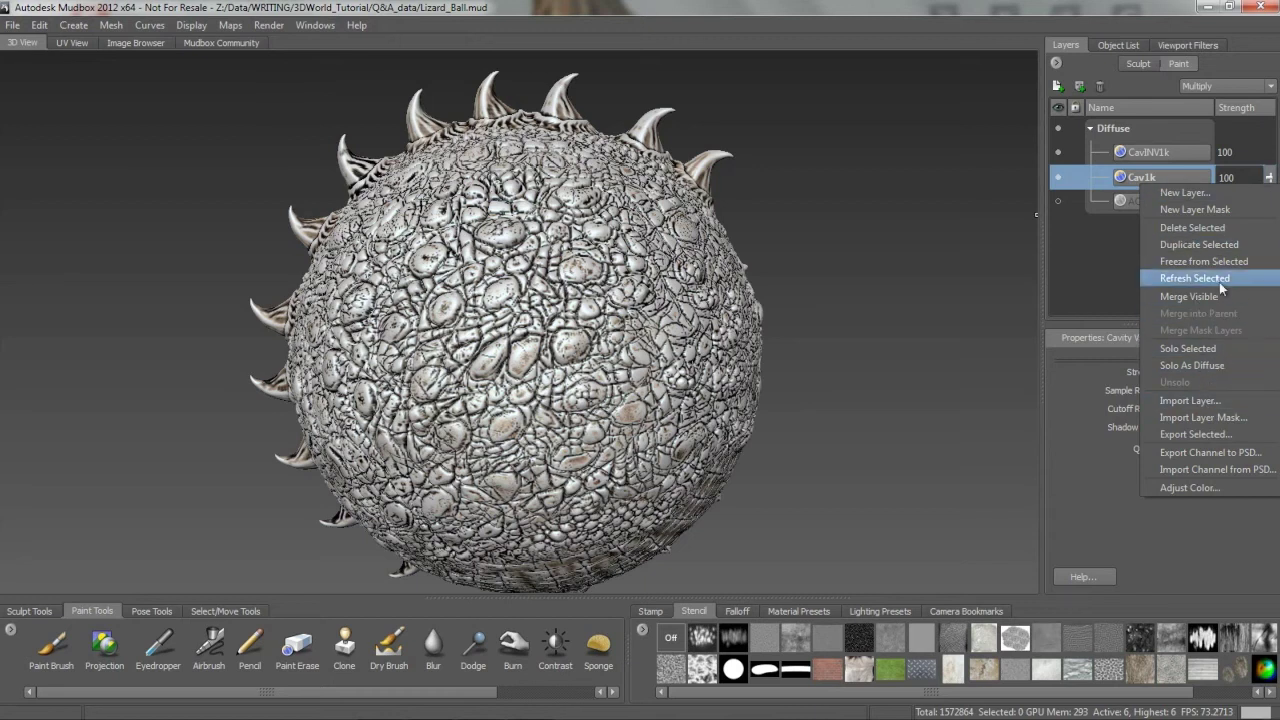
pyautogui.click(1212, 245)
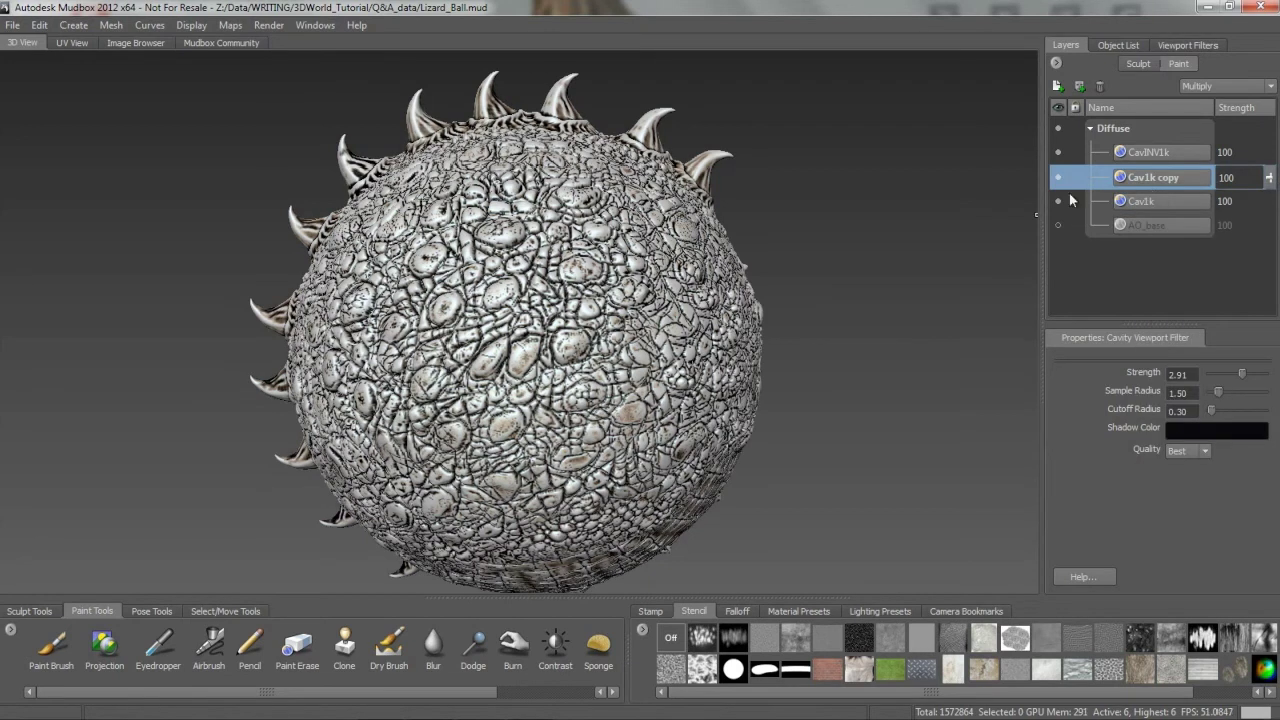
pyautogui.click(1058, 177)
pyautogui.click(1058, 201)
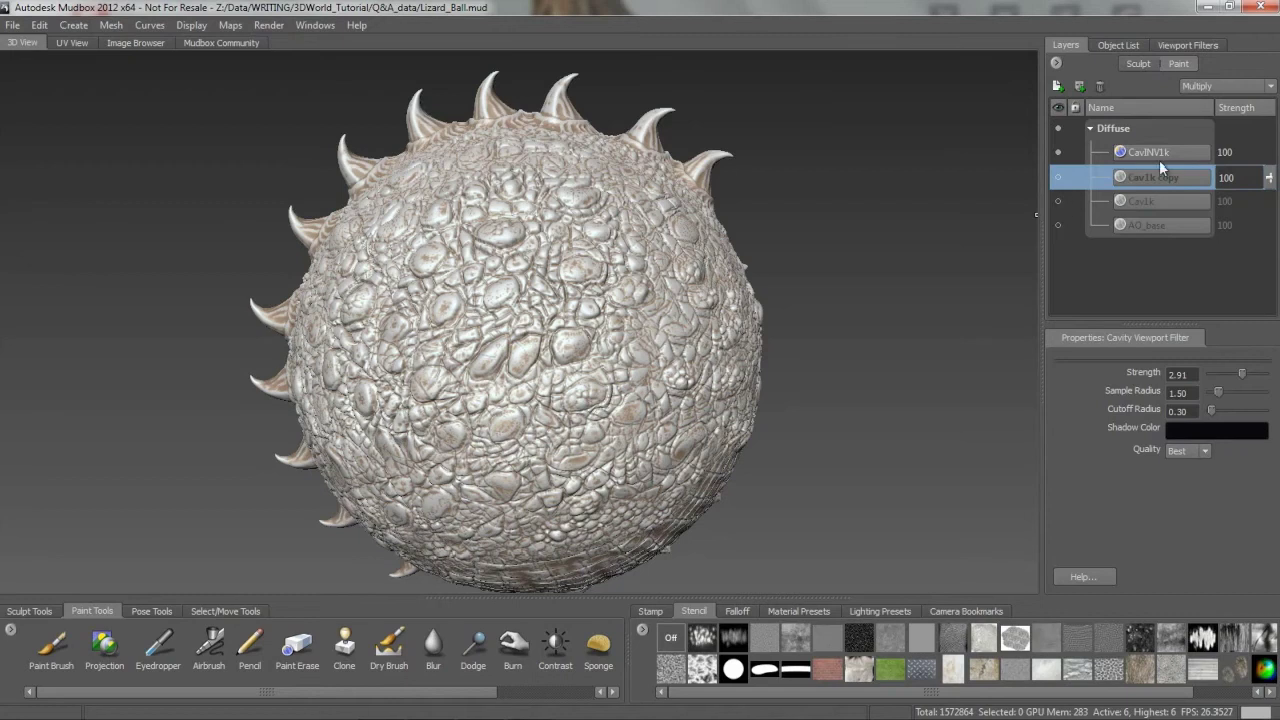
# Start adjusting the color of the CavINV1k layer by bending its Red channel curve strongly downward
pyautogui.click(1158, 155)
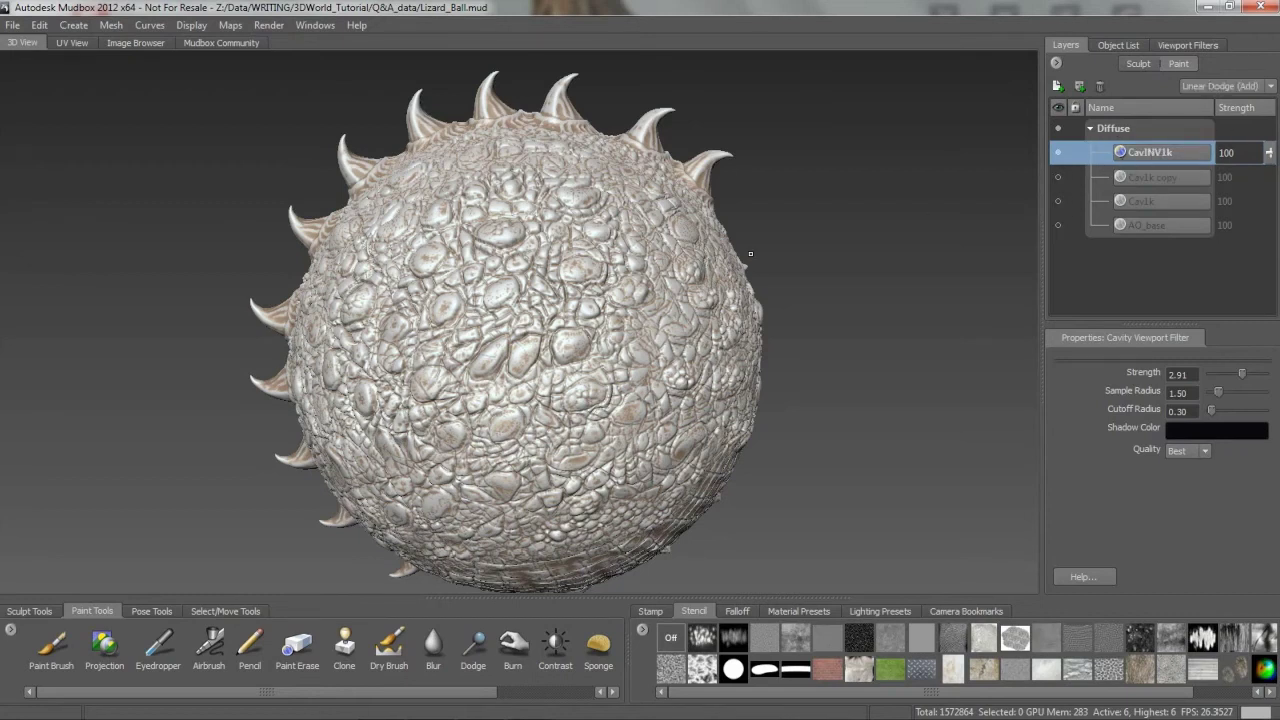
pyautogui.keyDown('alt'); pyautogui.moveTo(624, 336); pyautogui.dragTo(545, 355); pyautogui.keyUp('alt')
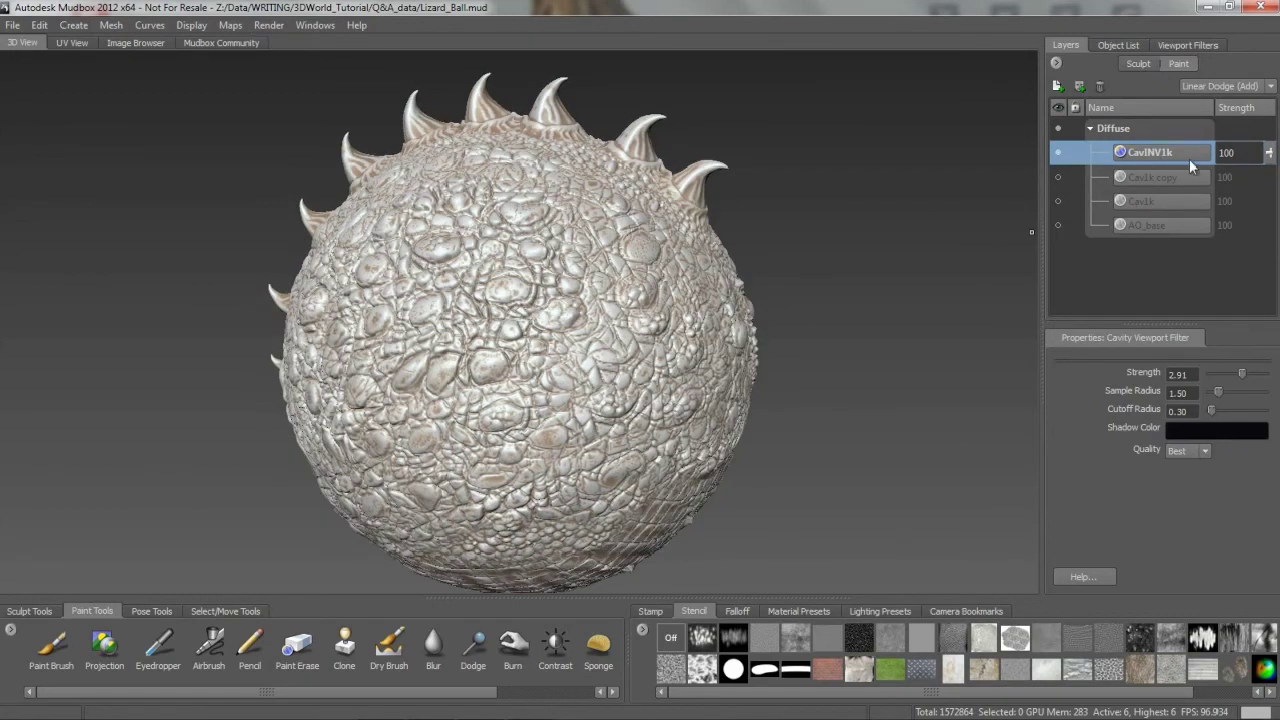
pyautogui.rightClick(1153, 152)
pyautogui.click(1179, 467)
pyautogui.moveTo(710, 162); pyautogui.dragTo(922, 116)
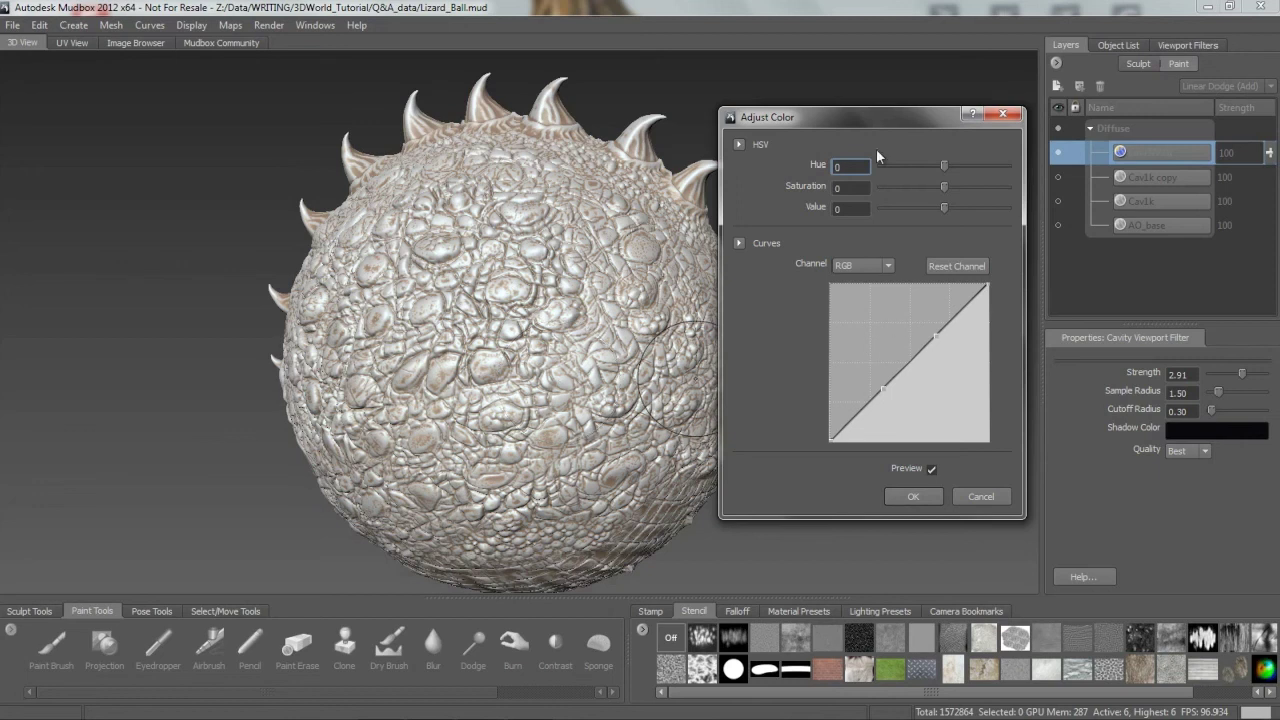
pyautogui.click(887, 266)
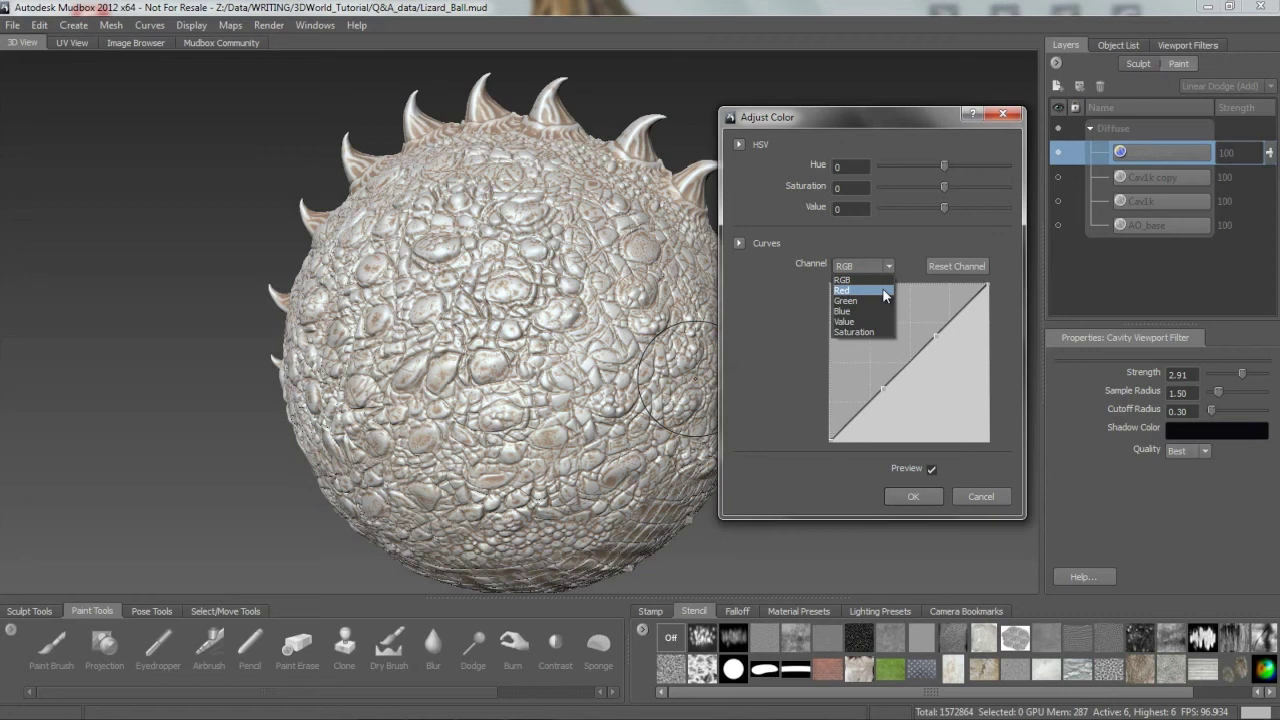
pyautogui.click(885, 291)
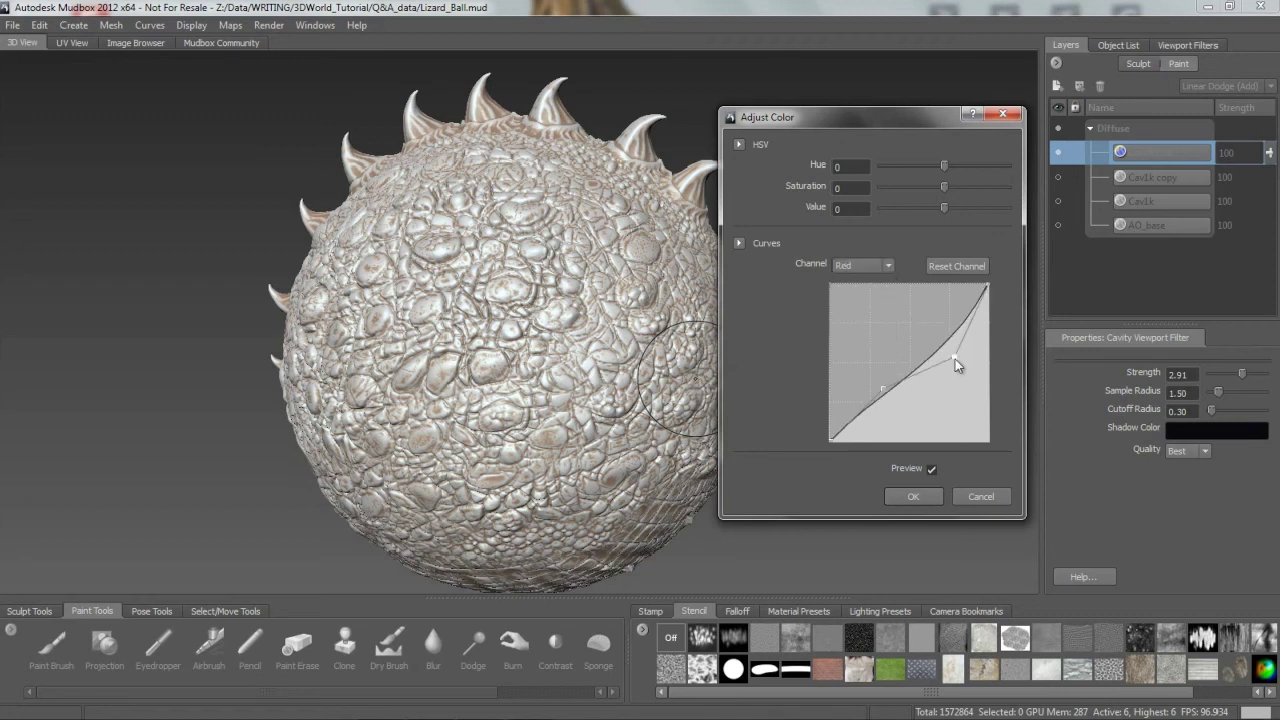
pyautogui.moveTo(955, 360); pyautogui.dragTo(980, 390)
pyautogui.moveTo(882, 389); pyautogui.dragTo(923, 433)
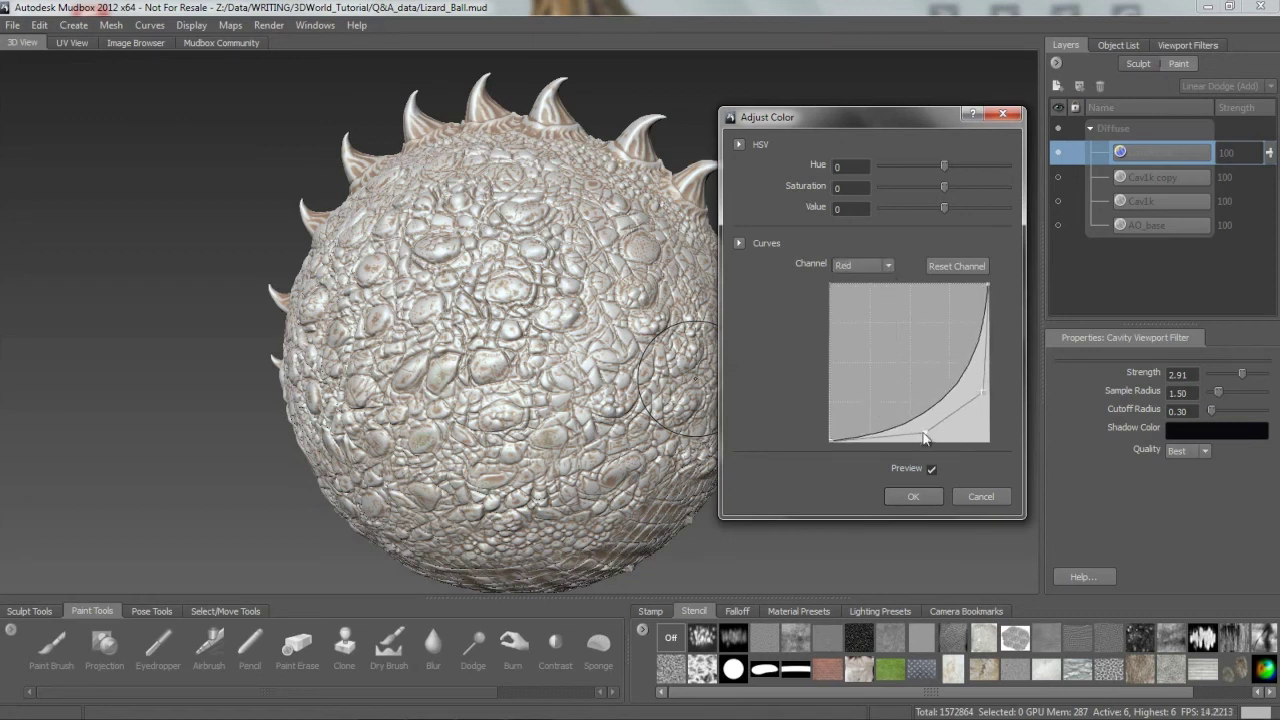
# Bow the Green channel curve strongly upward and raise its dark end to tint the CavINV1k layer green
pyautogui.click(888, 265)
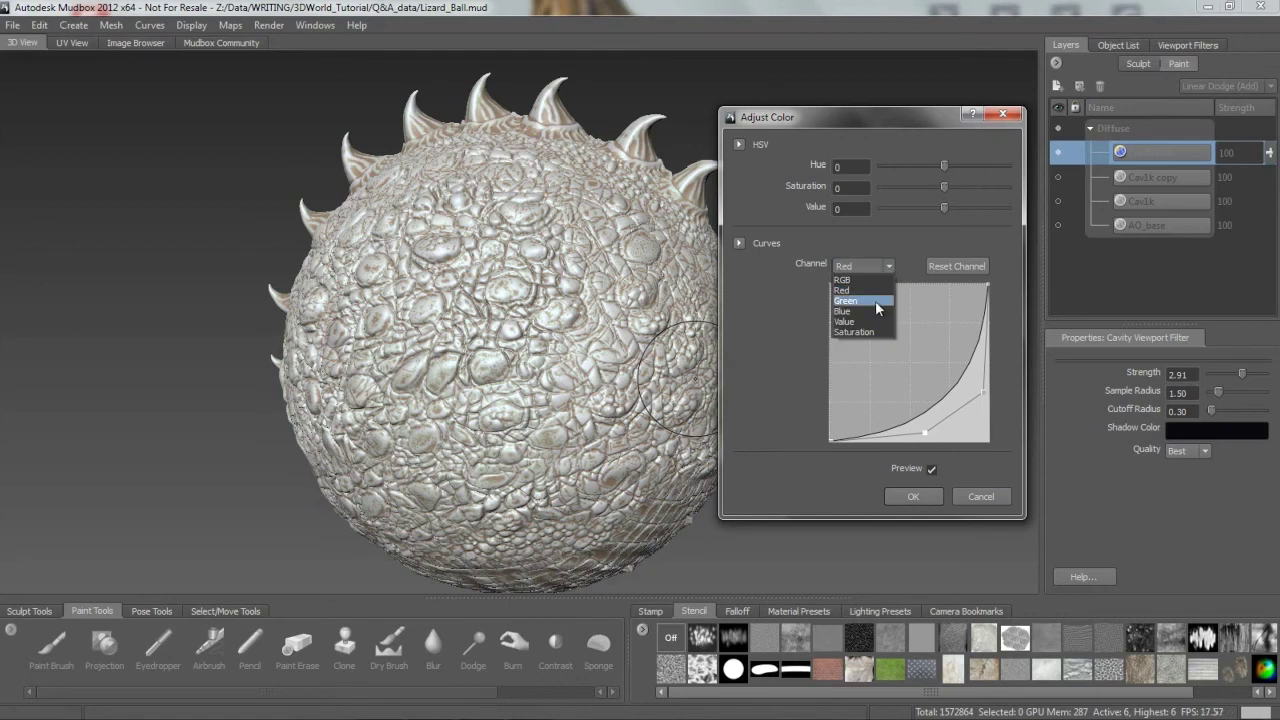
pyautogui.click(875, 300)
pyautogui.moveTo(936, 338); pyautogui.dragTo(863, 297)
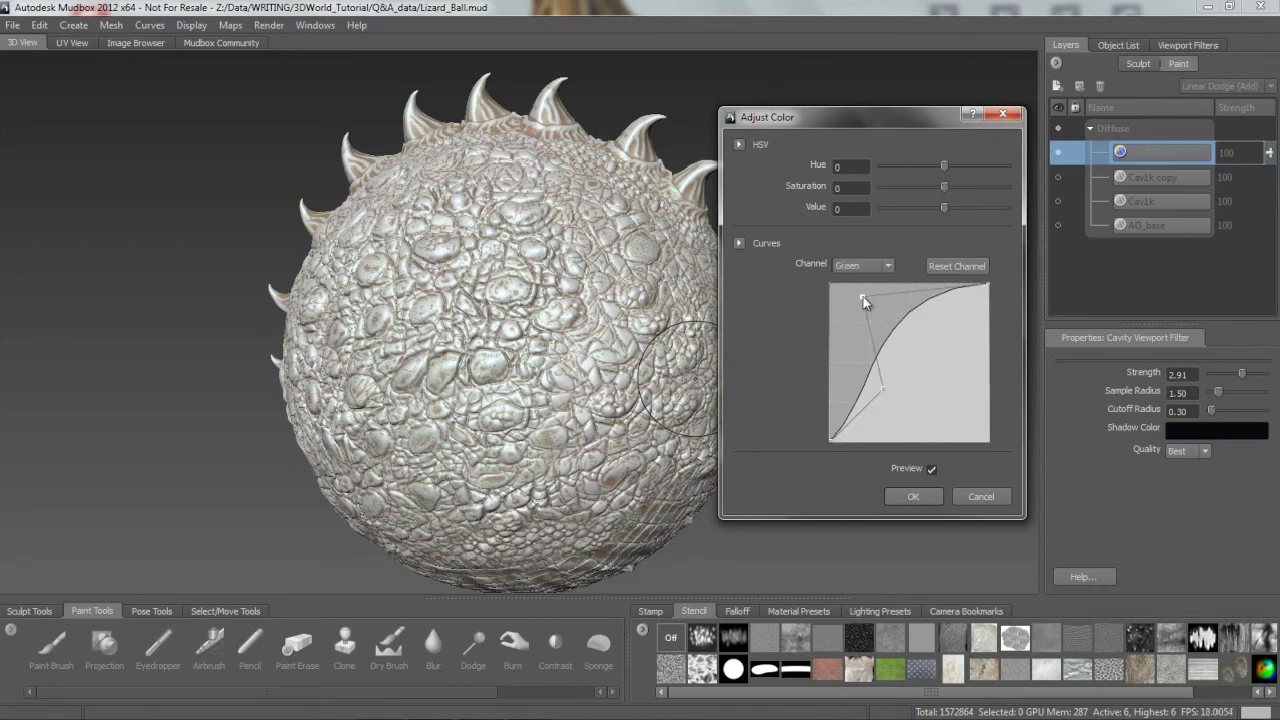
pyautogui.moveTo(888, 377); pyautogui.dragTo(835, 313)
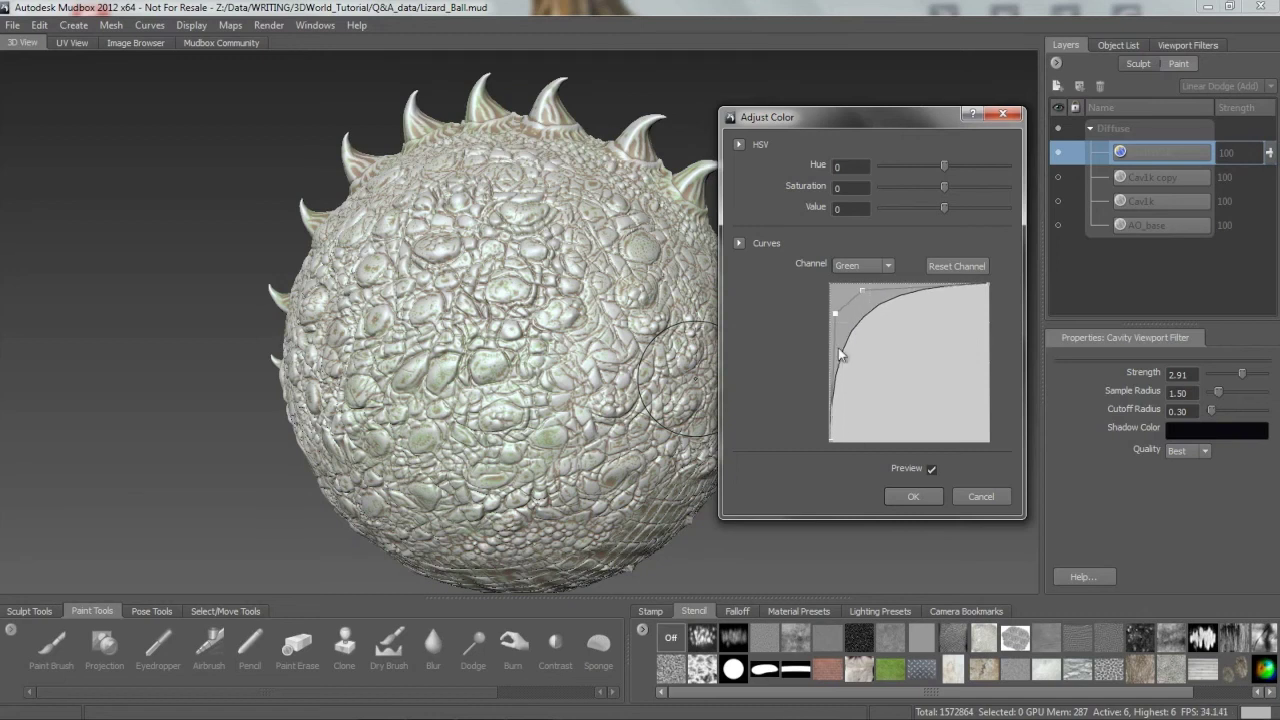
pyautogui.moveTo(830, 439); pyautogui.dragTo(849, 306)
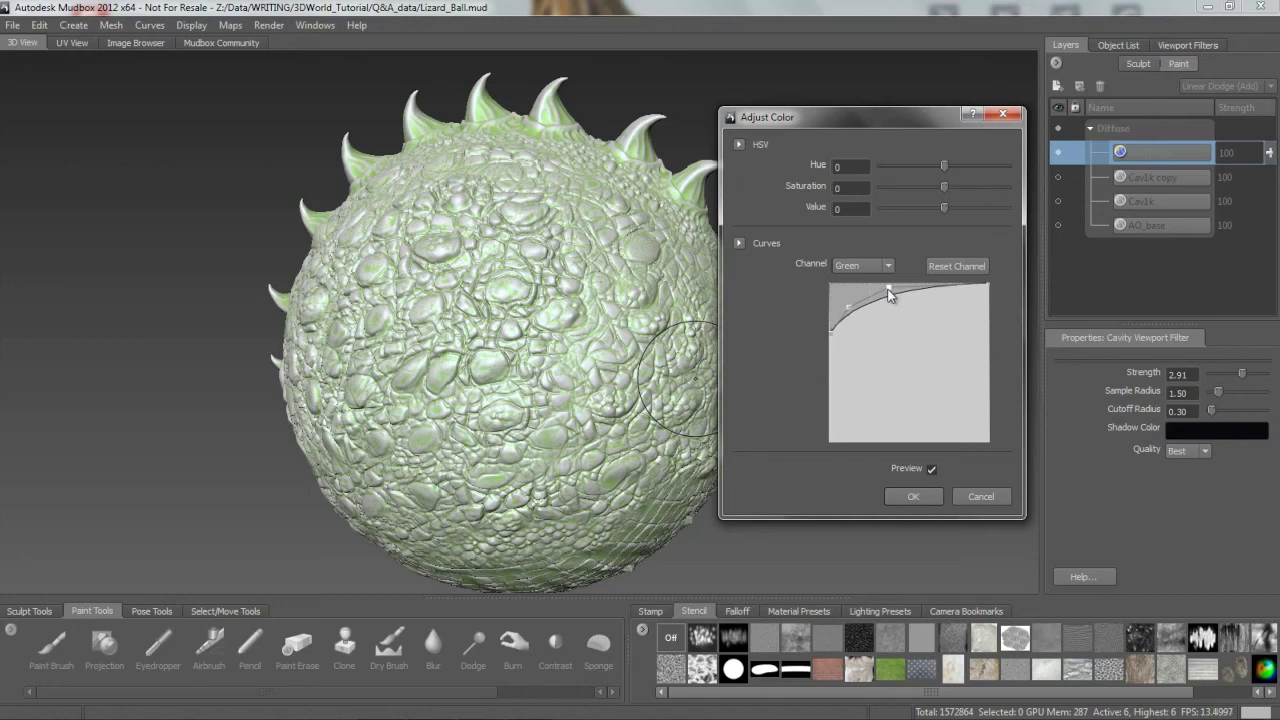
# Bend the Blue channel curve of the CavINV1k layer strongly downward, keeping its dark end at the base
pyautogui.click(884, 265)
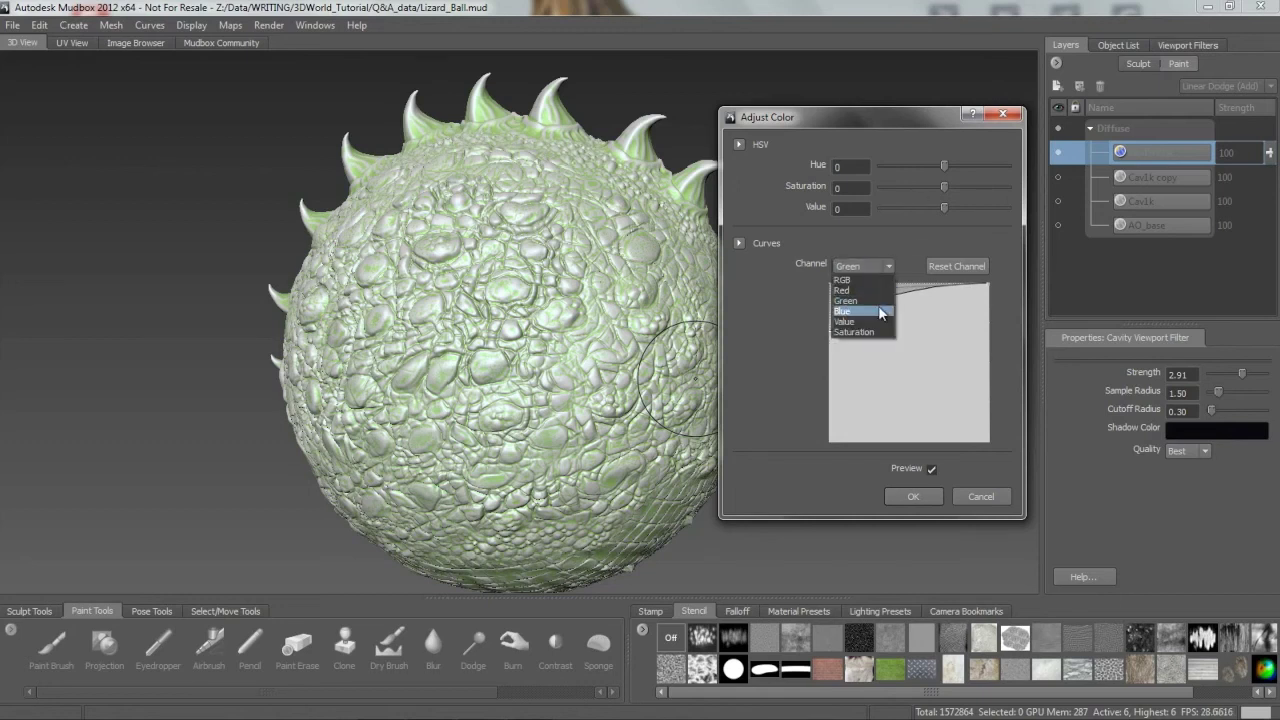
pyautogui.click(870, 311)
pyautogui.moveTo(936, 335); pyautogui.dragTo(965, 373)
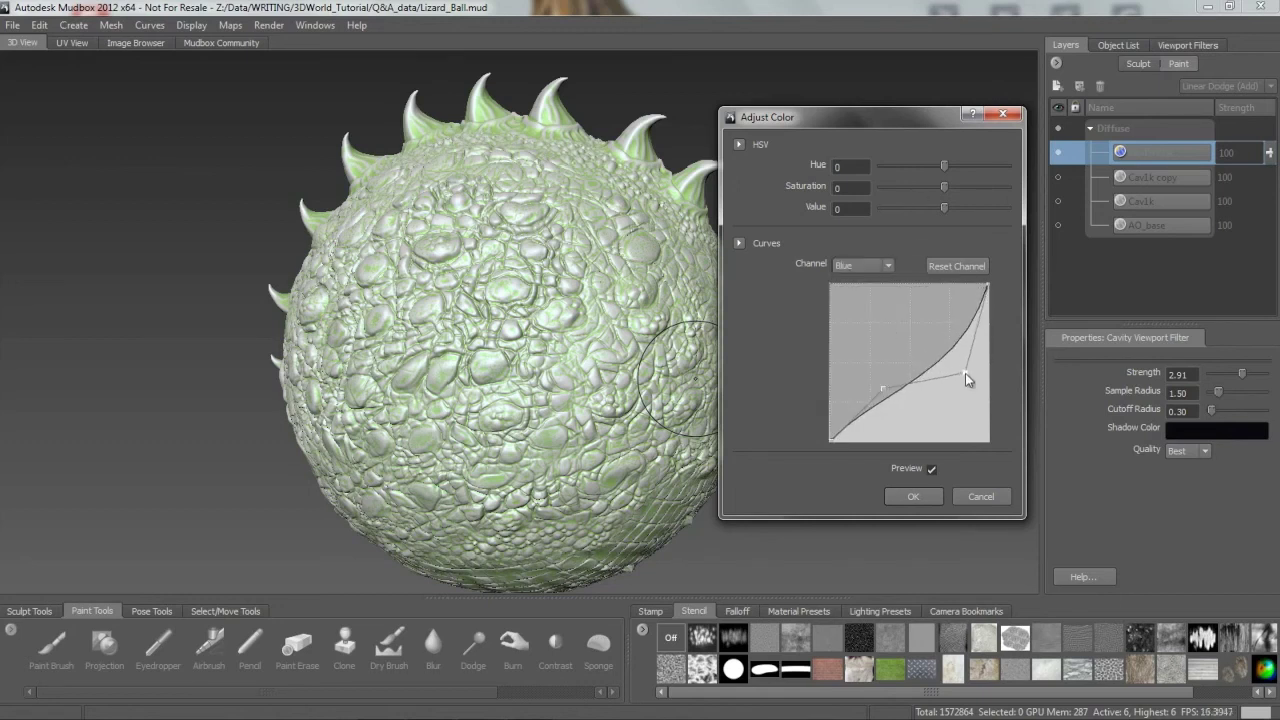
pyautogui.moveTo(884, 389); pyautogui.dragTo(938, 426)
pyautogui.moveTo(964, 371); pyautogui.dragTo(972, 383)
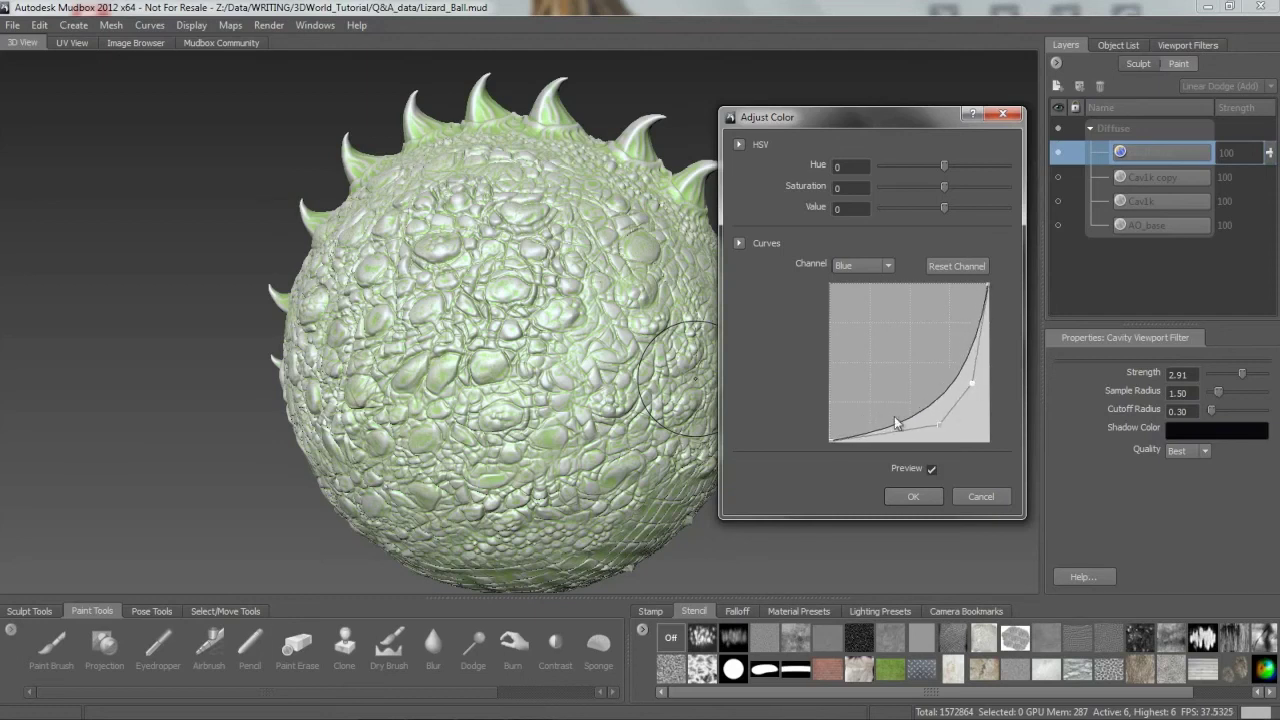
pyautogui.moveTo(832, 437)
pyautogui.mouseDown()
pyautogui.moveTo(832, 415)
pyautogui.moveTo(831, 453)
pyautogui.mouseUp()
# Fine-tune the dark end of the Green curve and the Value setting, and apply the color adjustment to CavINV1k
pyautogui.click(885, 265)
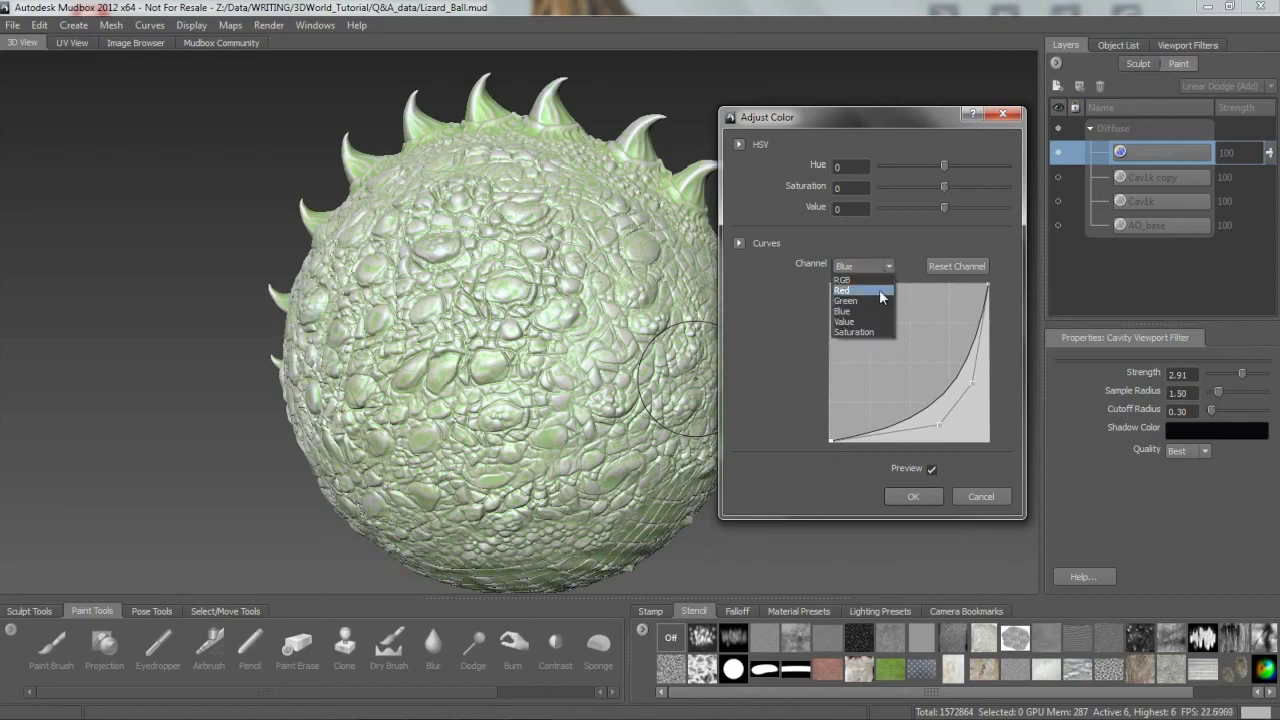
pyautogui.click(884, 296)
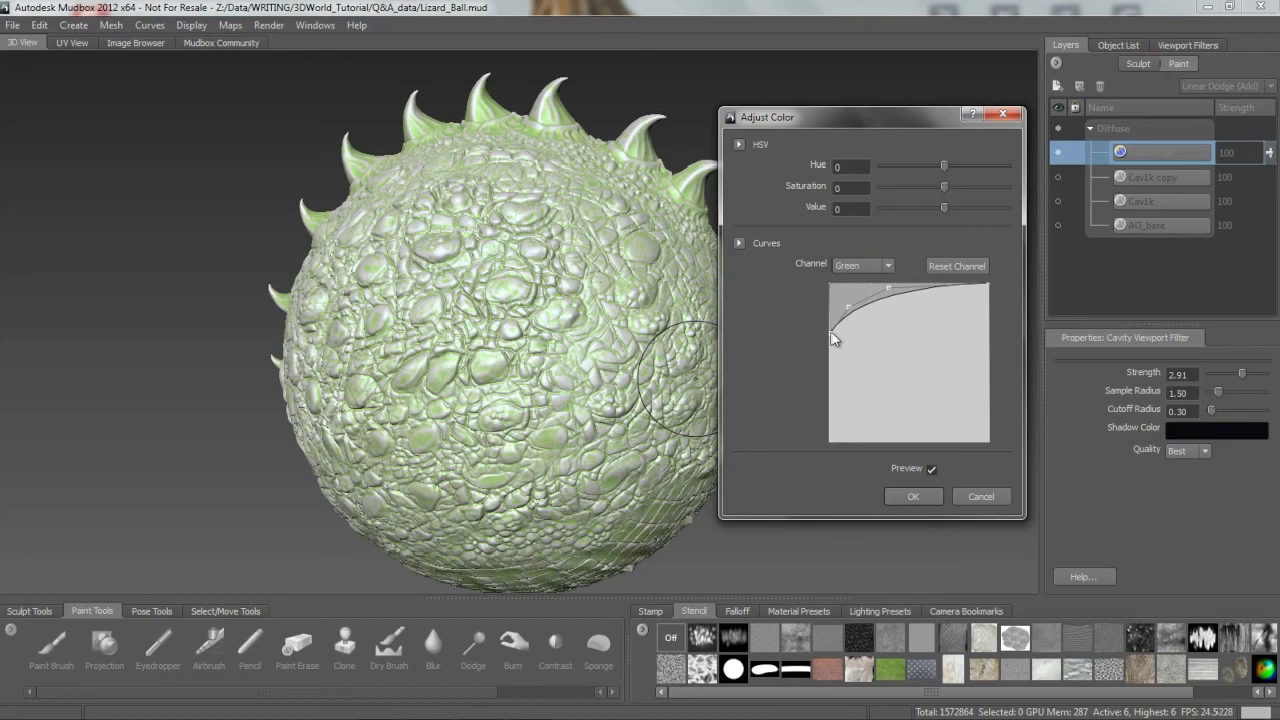
pyautogui.moveTo(832, 338); pyautogui.dragTo(832, 328)
pyautogui.moveTo(945, 207)
pyautogui.mouseDown()
pyautogui.moveTo(960, 206)
pyautogui.moveTo(922, 207)
pyautogui.mouseUp()
pyautogui.moveTo(943, 185); pyautogui.dragTo(944, 186)
pyautogui.click(912, 496)
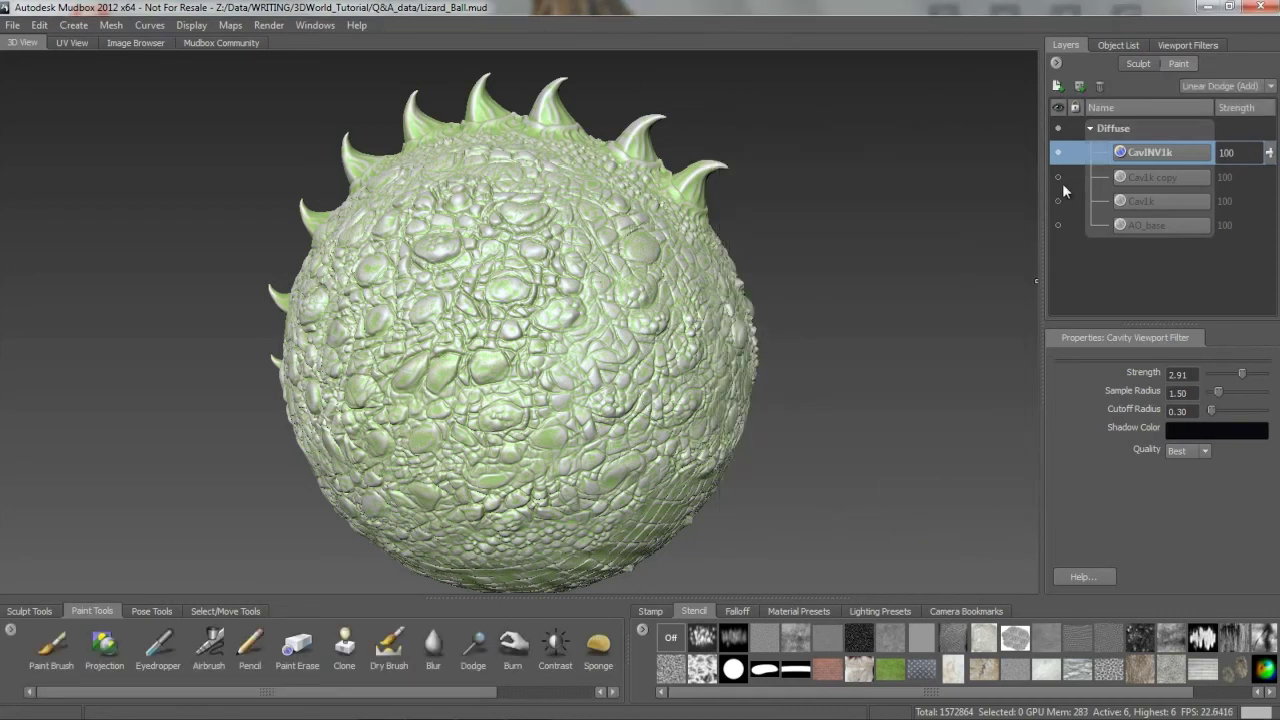
# Show the Cav1k layer and toggle CavINV1k's visibility to compare the surface with and without the green tint
pyautogui.click(1146, 203)
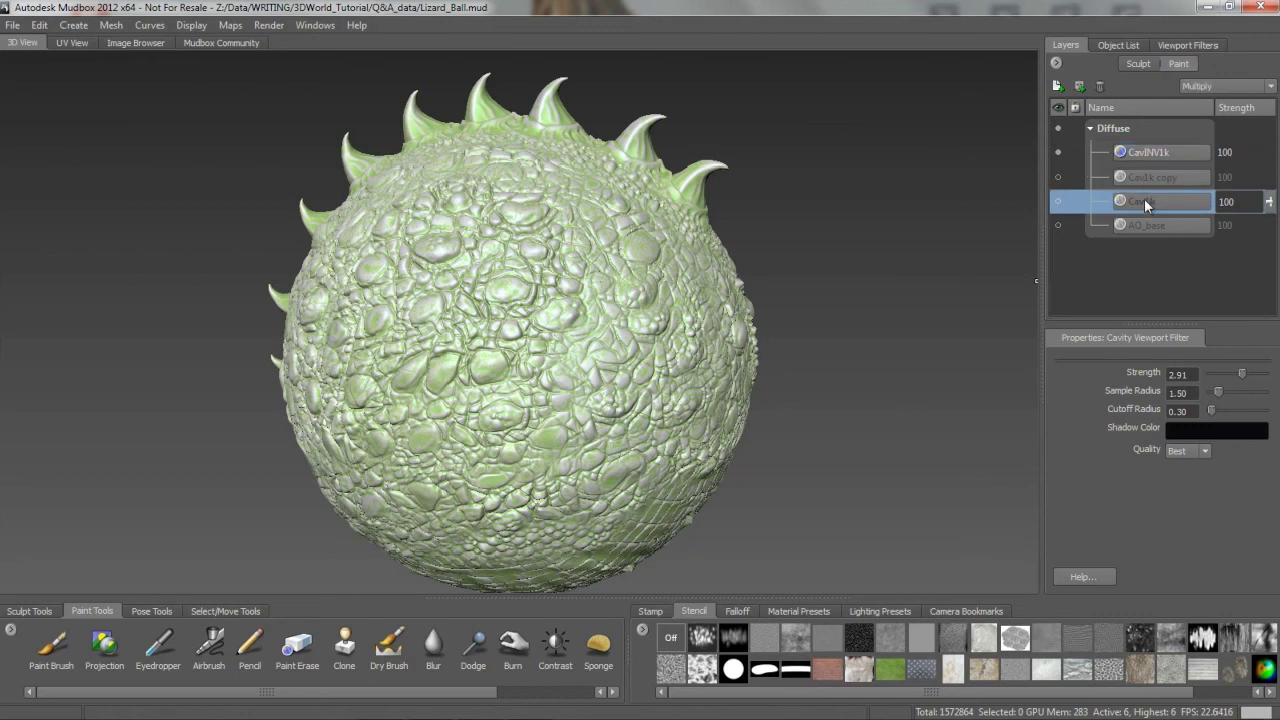
pyautogui.click(1059, 202)
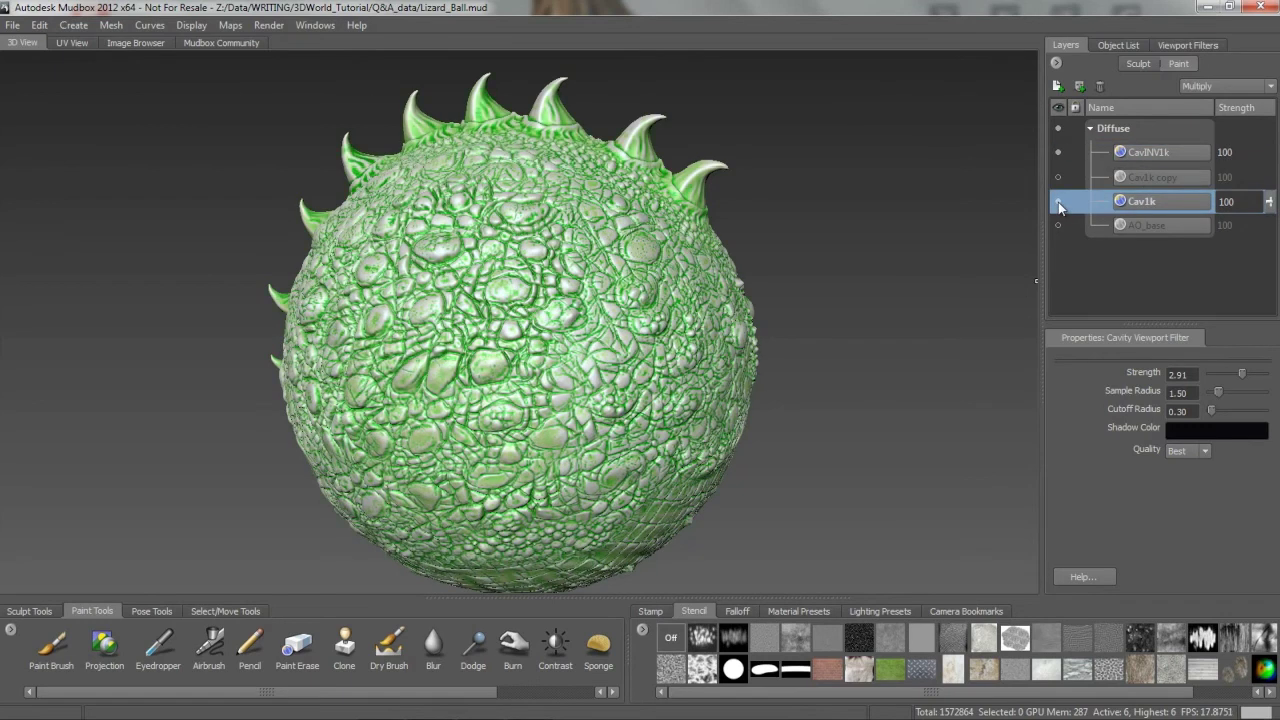
pyautogui.click(1058, 152)
pyautogui.click(1058, 152)
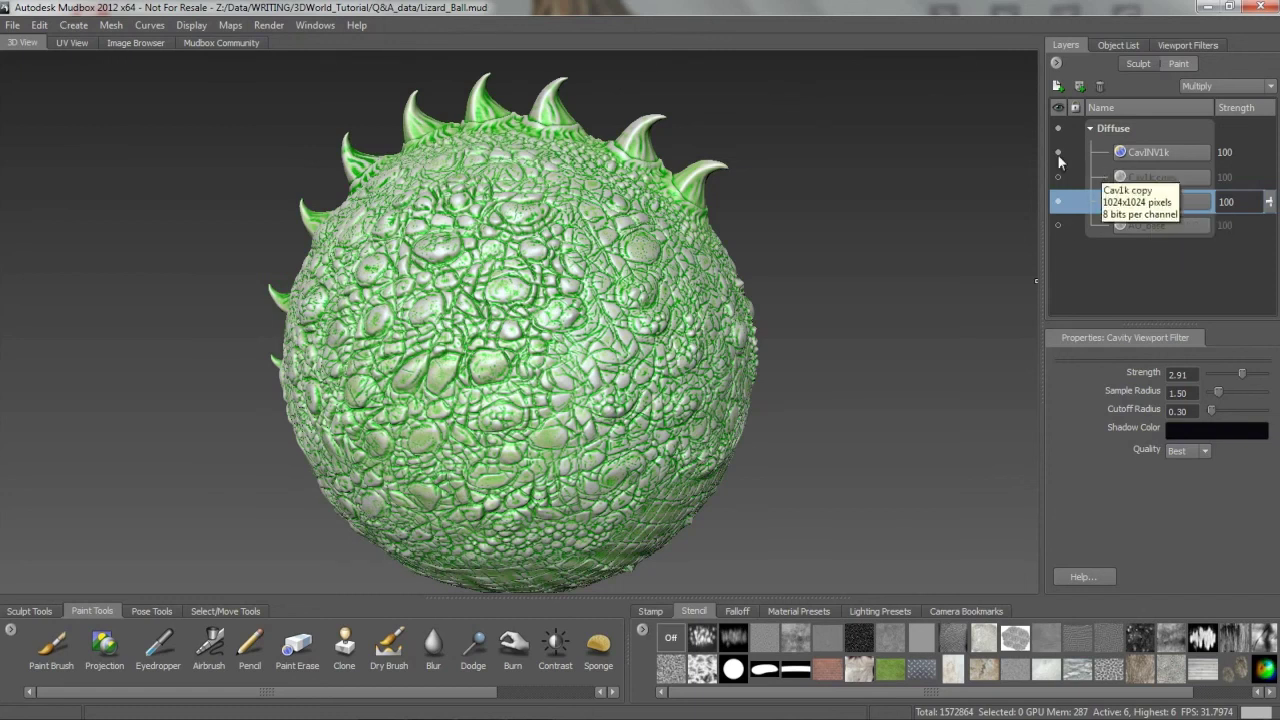
pyautogui.click(1058, 152)
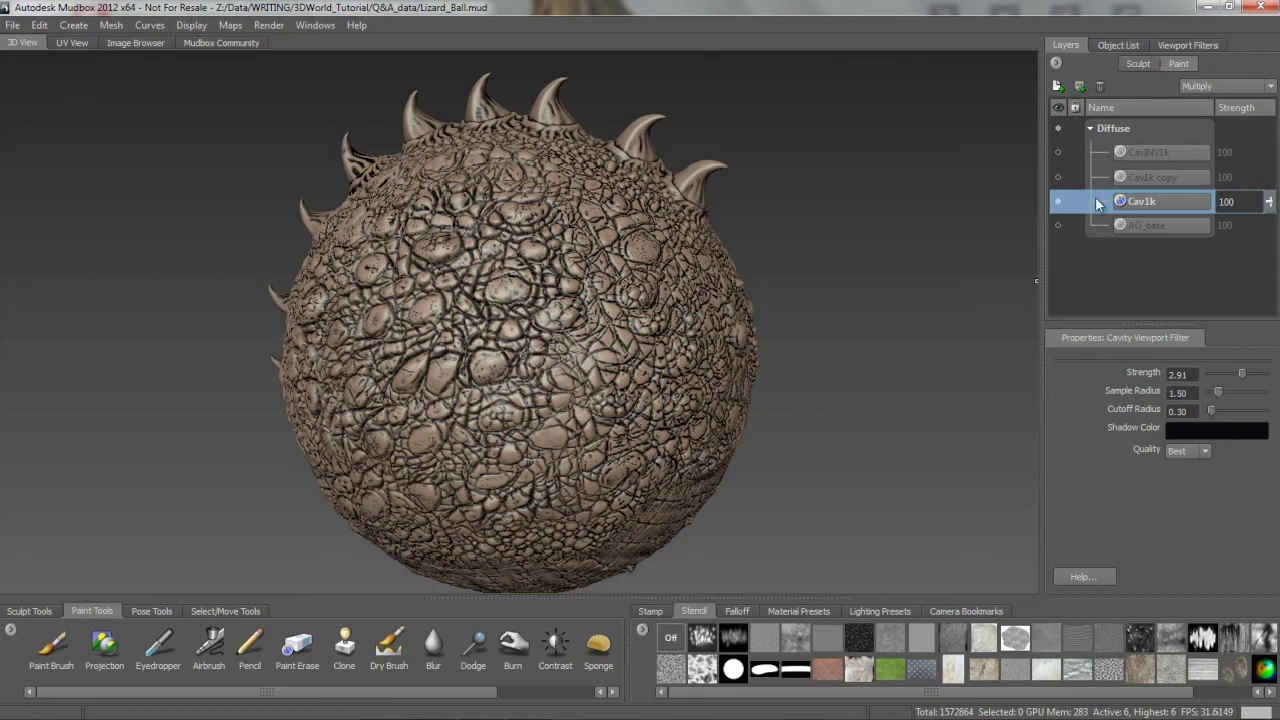
# Hide the Cav1k layer and show the Cav1k copy layer in its place
pyautogui.click(1058, 201)
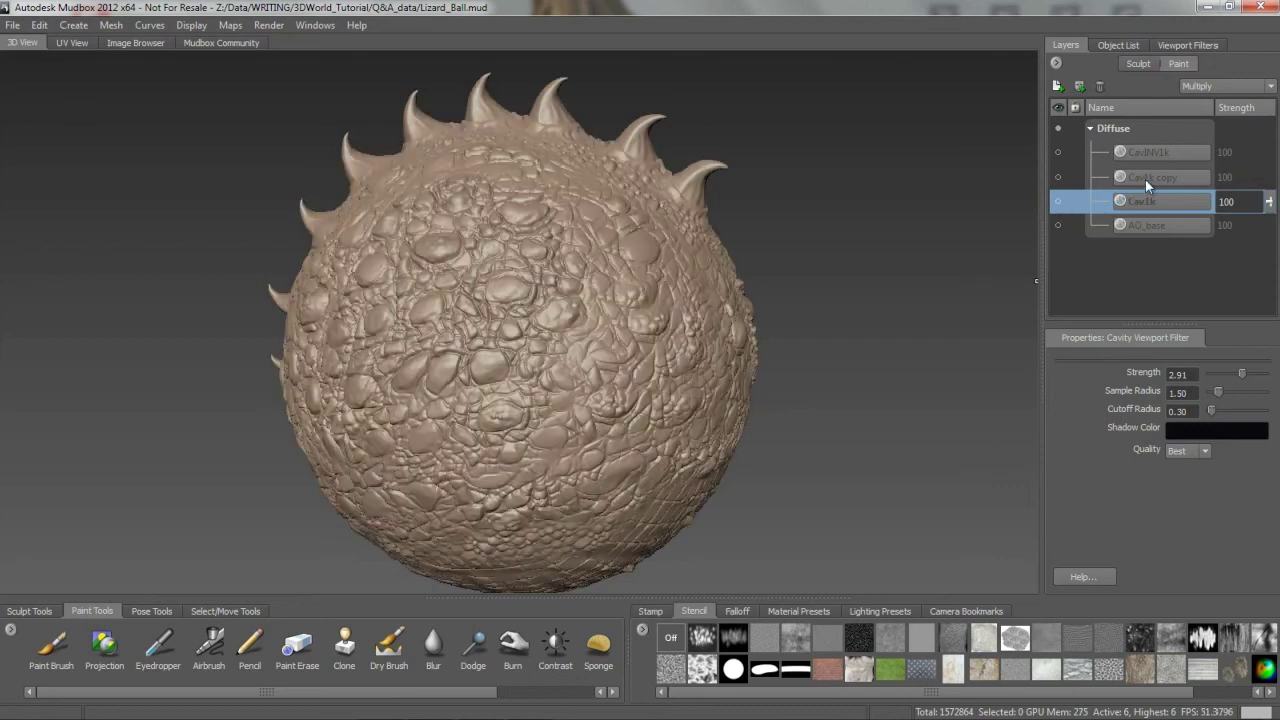
pyautogui.click(1145, 178)
pyautogui.click(1058, 177)
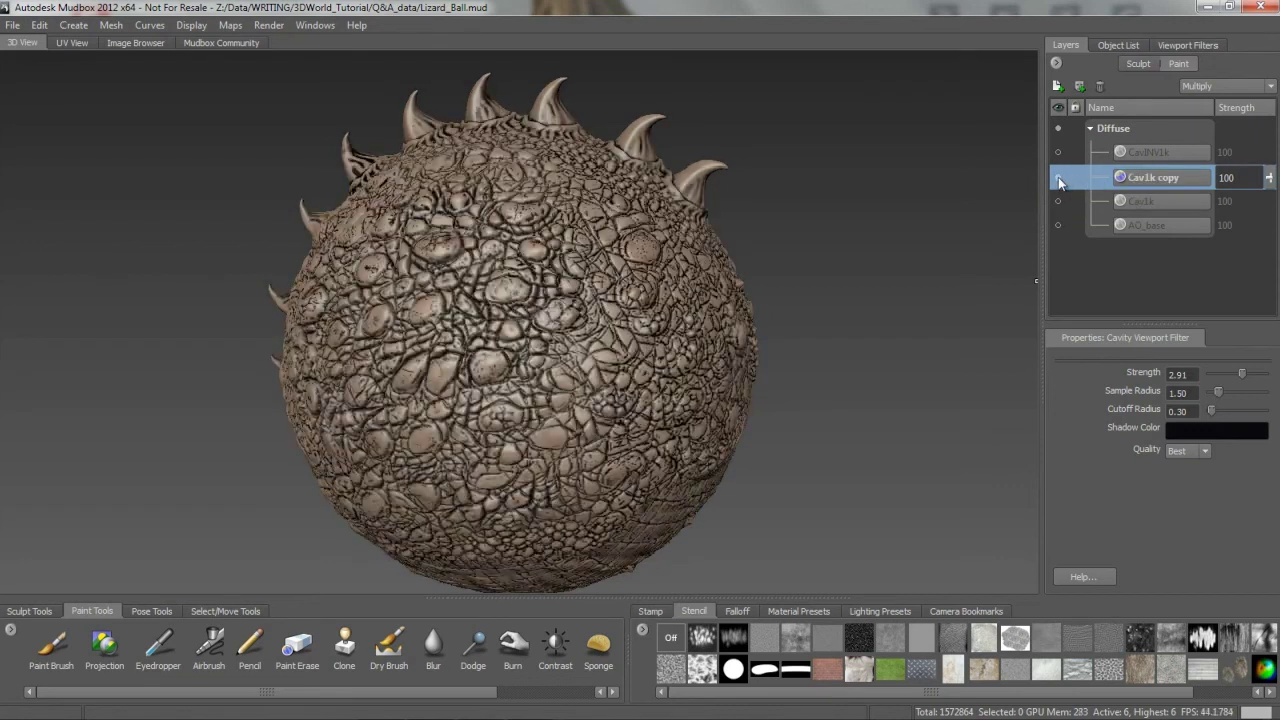
pyautogui.rightClick(1170, 178)
pyautogui.click(1195, 486)
pyautogui.moveTo(694, 178); pyautogui.dragTo(941, 185)
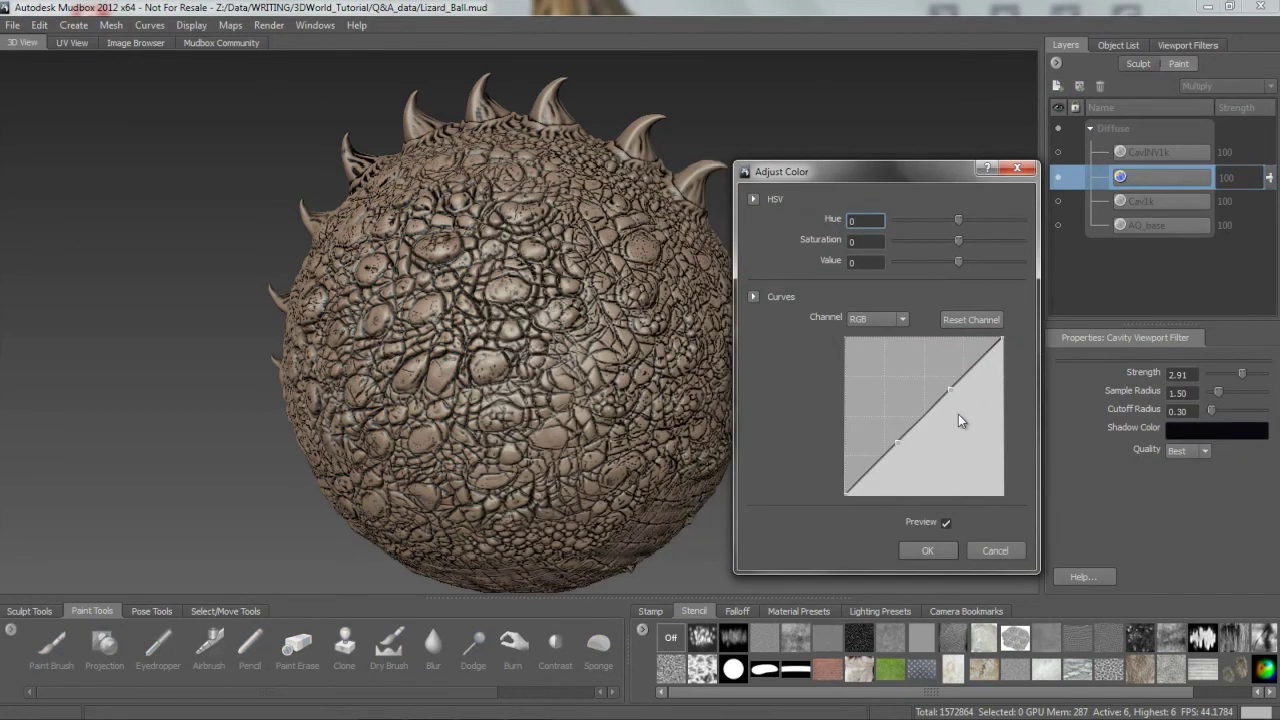
pyautogui.click(949, 386)
pyautogui.click(996, 551)
# Display only the CavINV1k layer and look over the available paint layer commands, such as exporting and color adjustment
pyautogui.click(1149, 153)
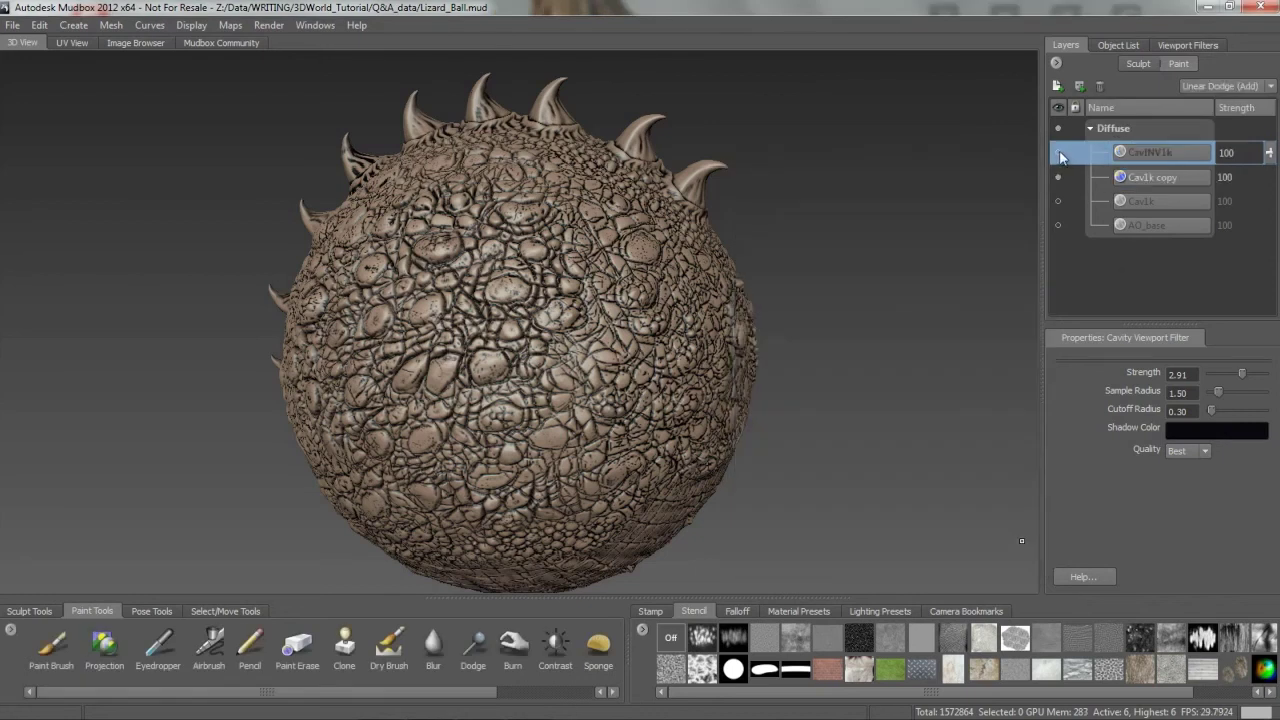
pyautogui.click(1058, 152)
pyautogui.click(1058, 177)
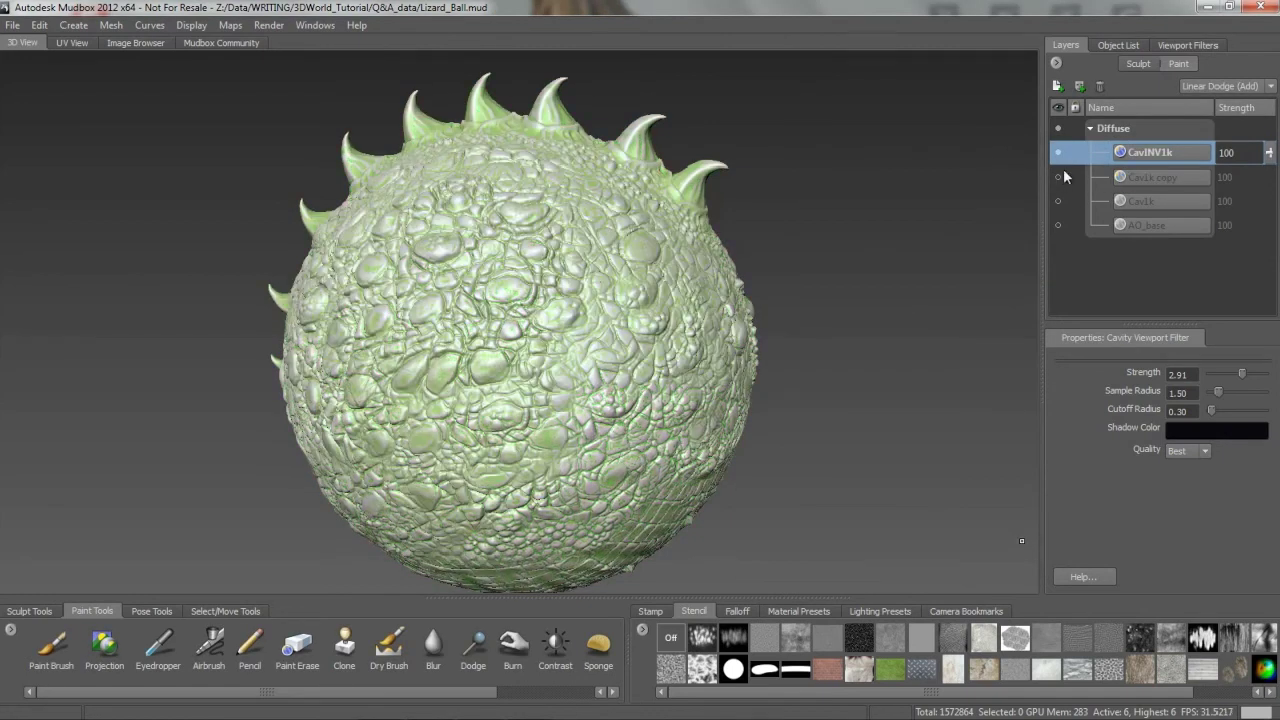
pyautogui.click(1056, 63)
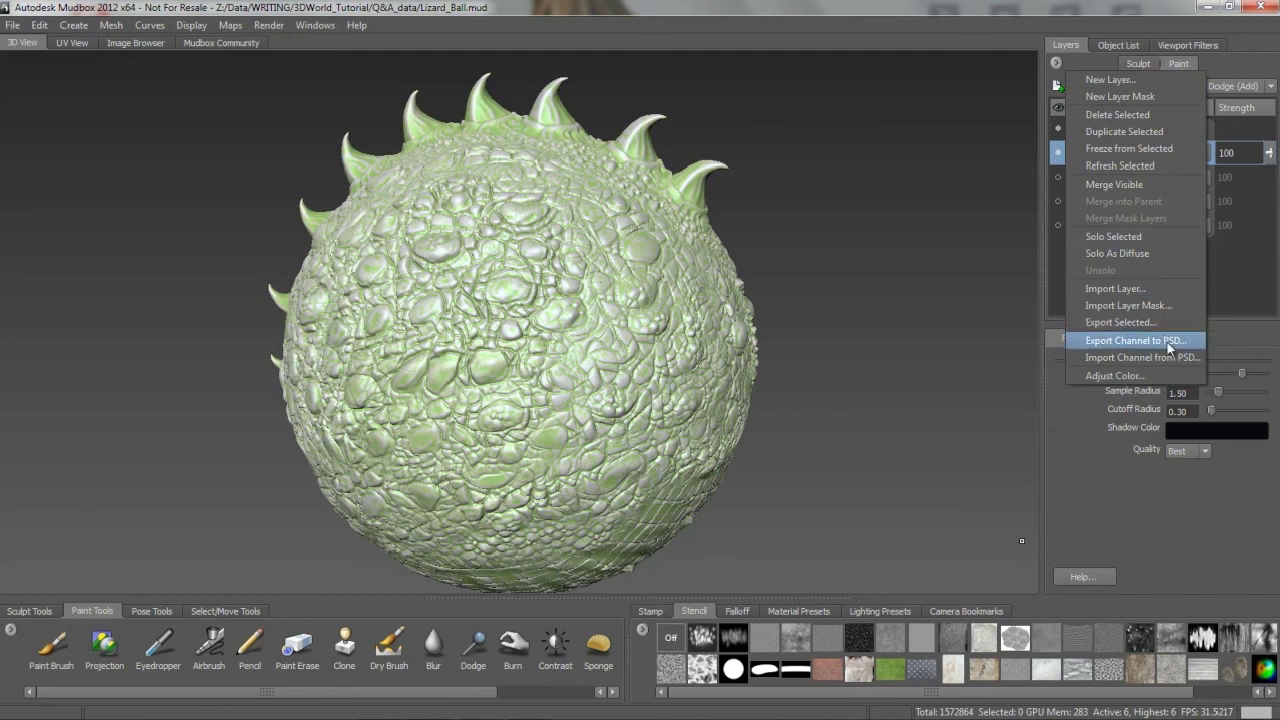
pyautogui.click(1246, 286)
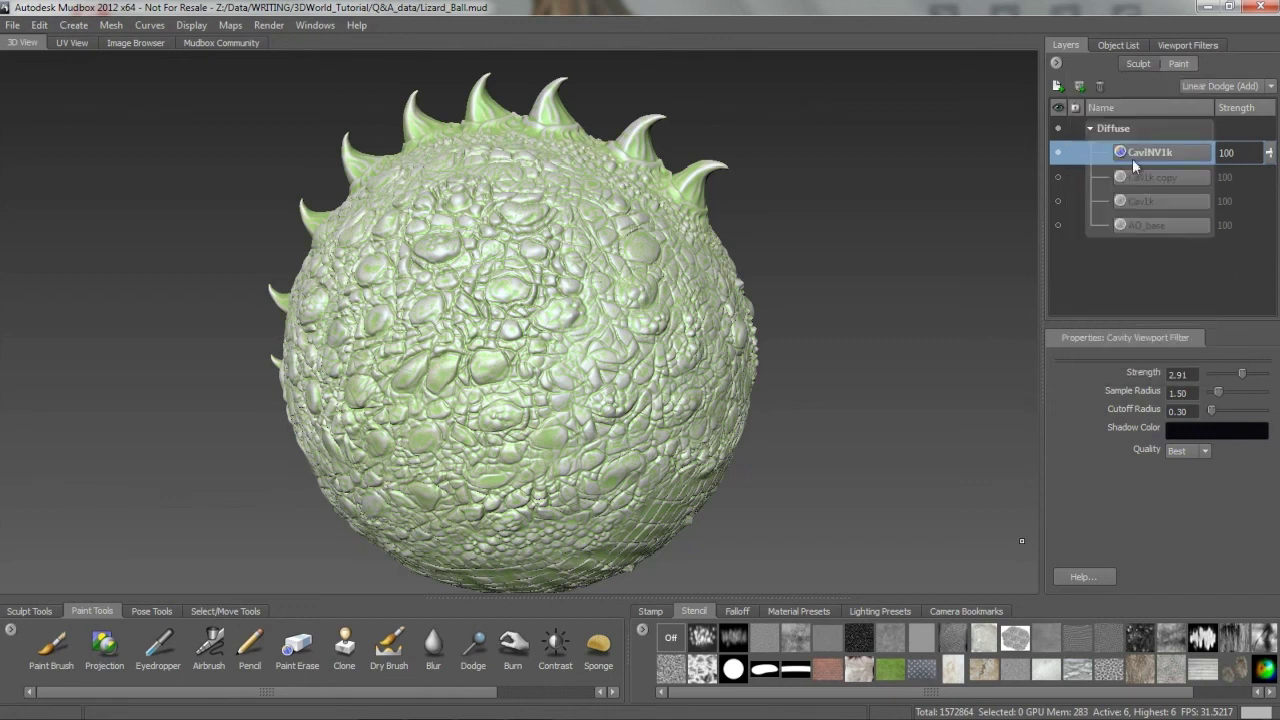
# Hide the CavINV1k layer and make only the Cav1k copy layer visible
pyautogui.click(1061, 153)
pyautogui.click(1075, 178)
pyautogui.click(1056, 178)
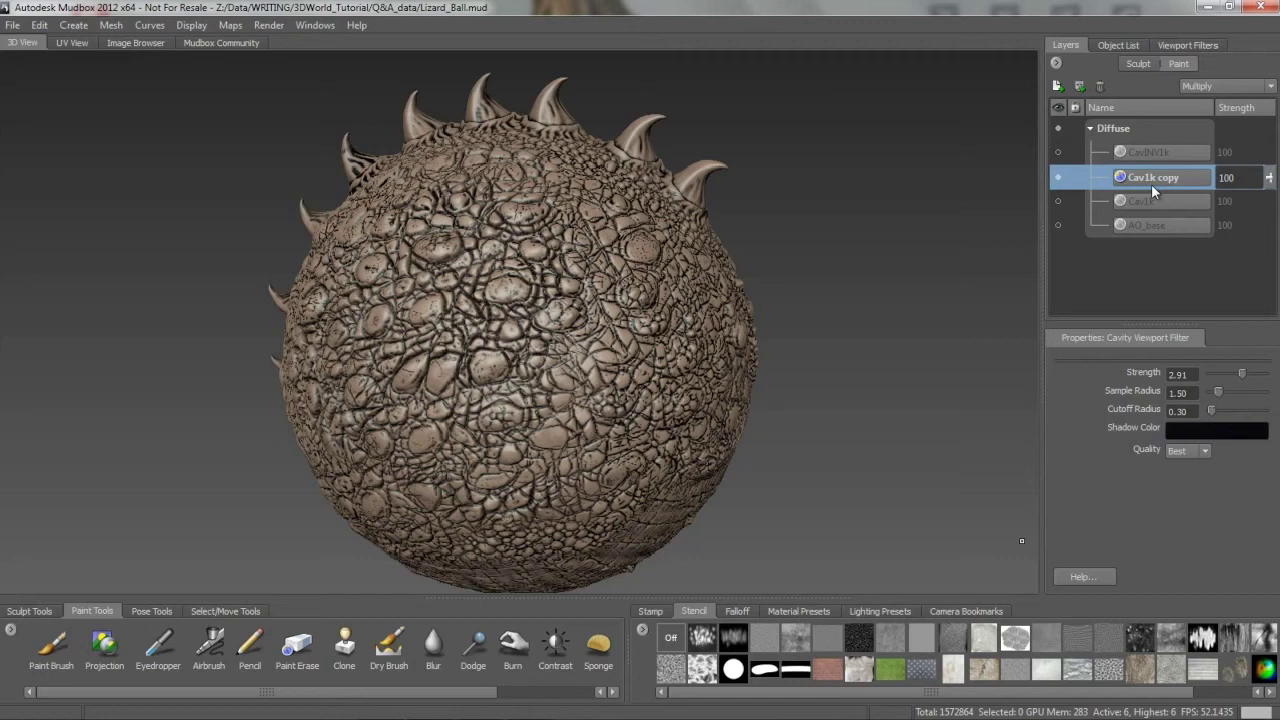
# Start adjusting the color of Cav1k copy, bowing its Red channel curve upward and raising the dark end to redden the crevices
pyautogui.rightClick(1150, 181)
pyautogui.click(1202, 491)
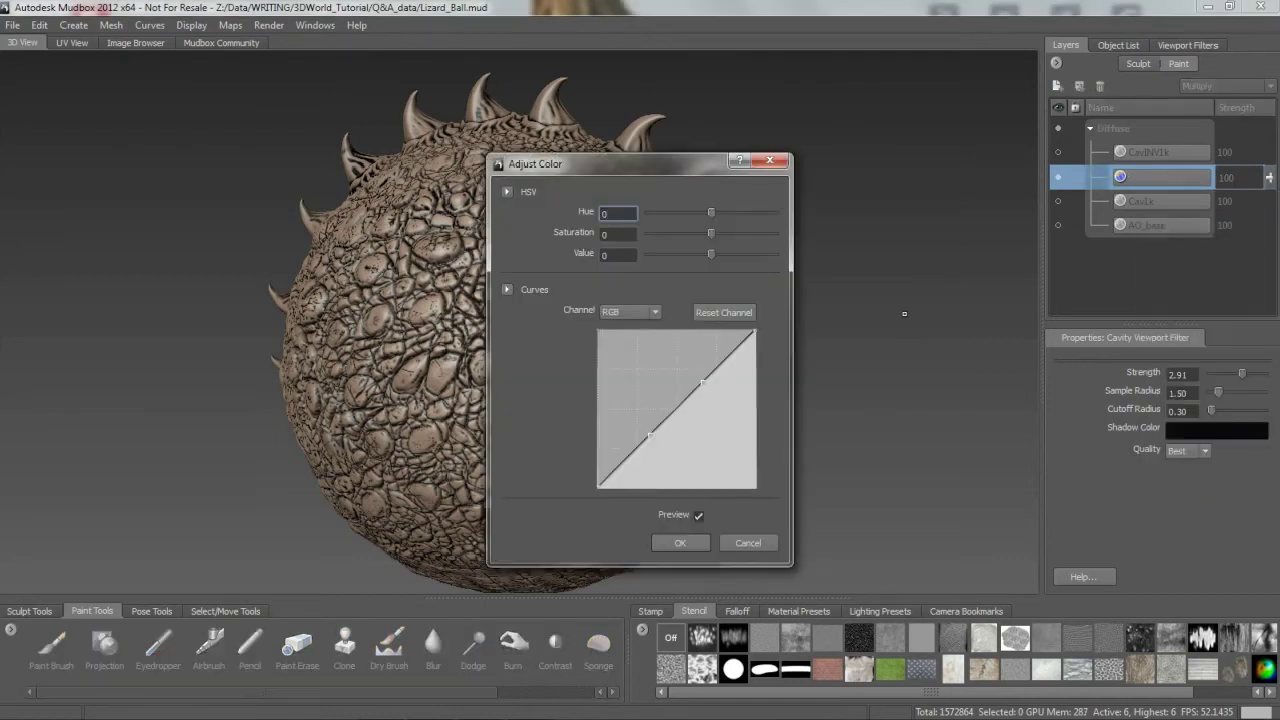
pyautogui.moveTo(703, 162); pyautogui.dragTo(938, 183)
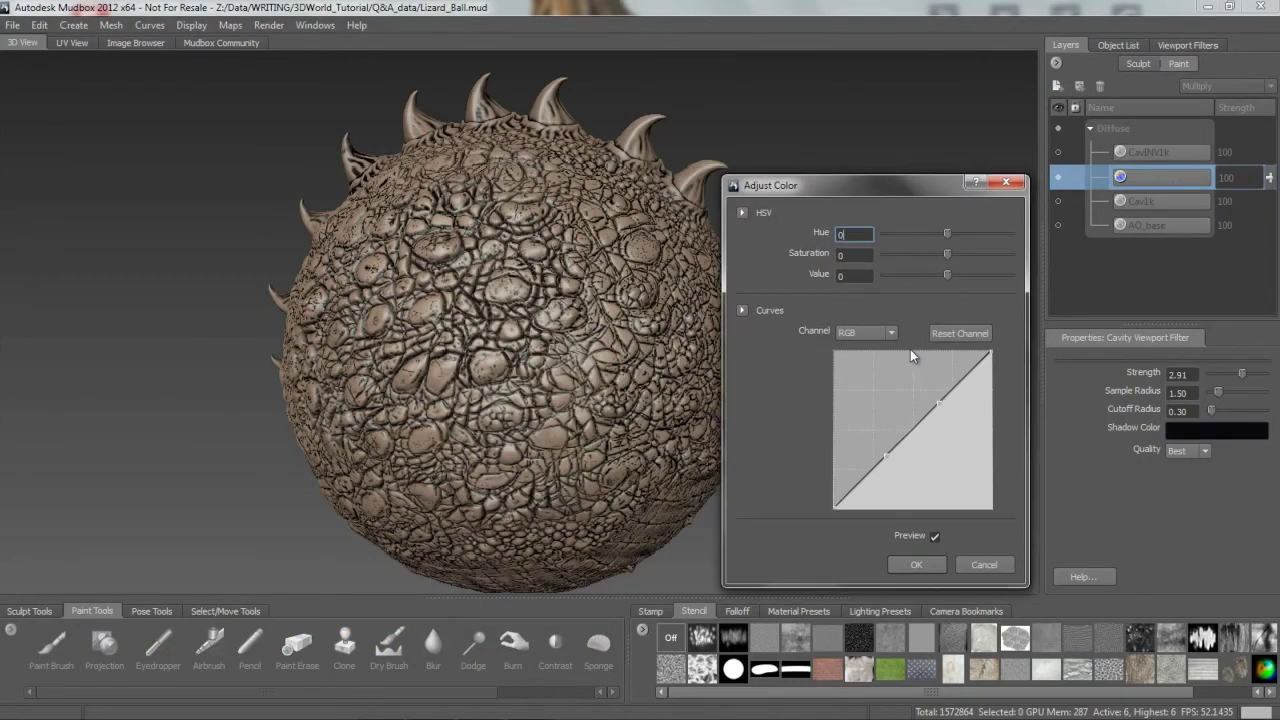
pyautogui.click(886, 332)
pyautogui.click(884, 347)
pyautogui.moveTo(944, 406); pyautogui.dragTo(866, 355)
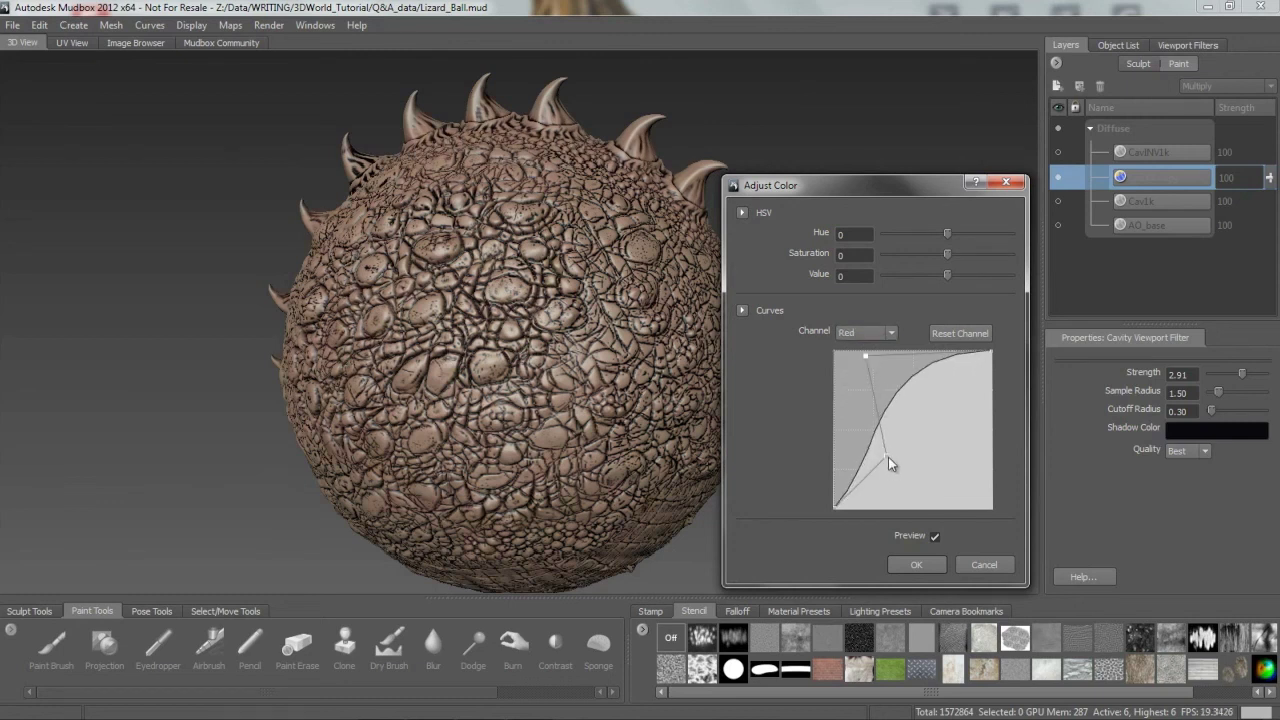
pyautogui.moveTo(888, 457); pyautogui.dragTo(848, 376)
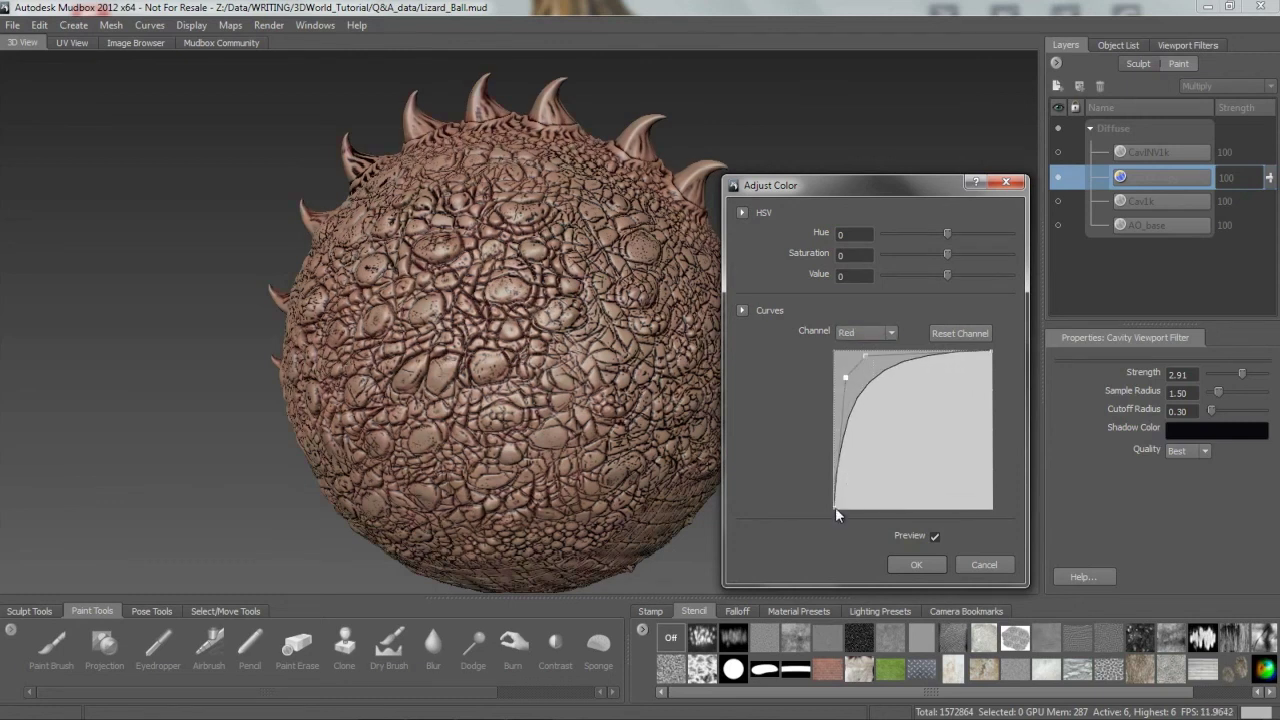
pyautogui.moveTo(835, 507); pyautogui.dragTo(826, 401)
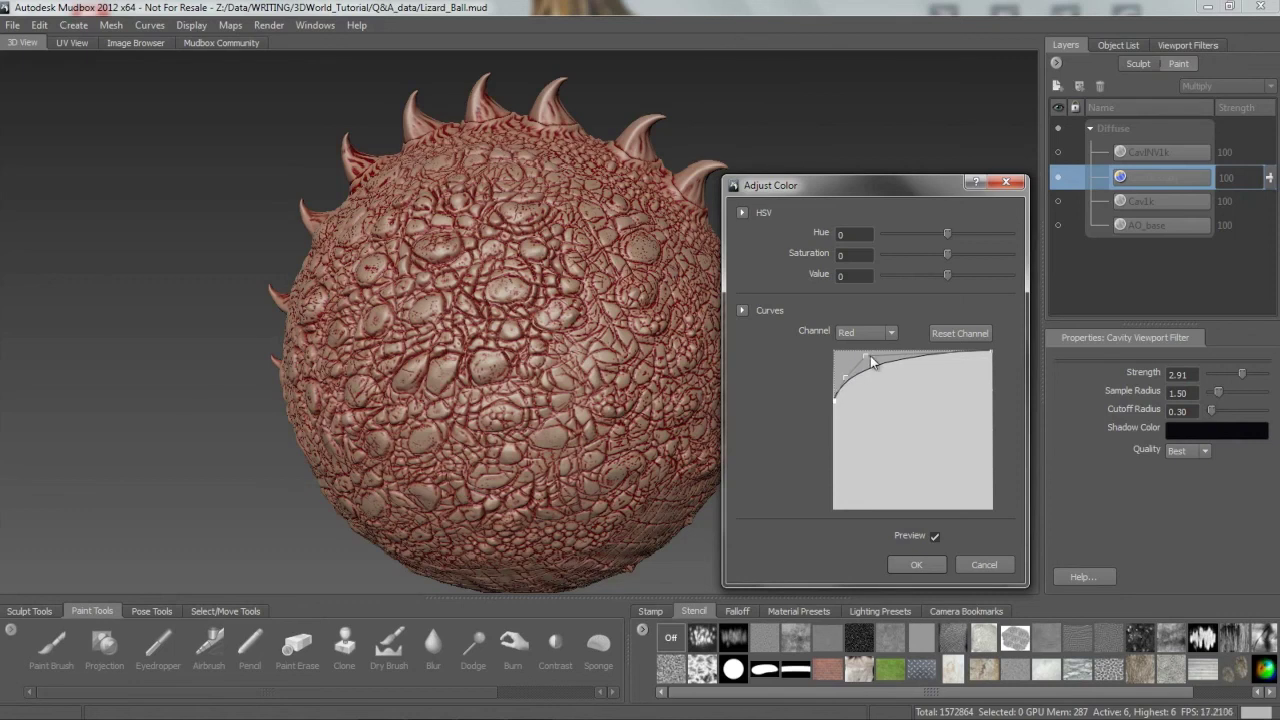
pyautogui.moveTo(870, 357); pyautogui.dragTo(886, 359)
# Bend the Green channel curve of the Cav1k copy layer strongly downward
pyautogui.click(868, 333)
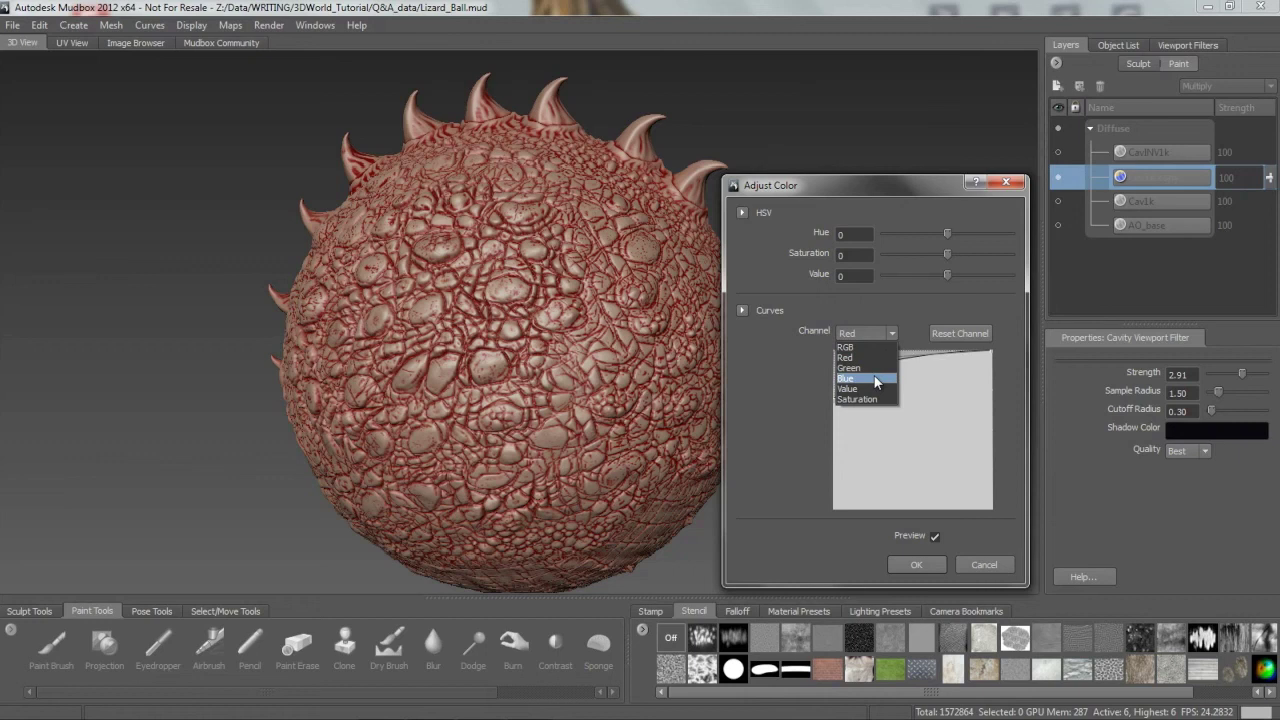
pyautogui.click(873, 368)
pyautogui.moveTo(938, 405); pyautogui.dragTo(978, 469)
pyautogui.moveTo(886, 456); pyautogui.dragTo(932, 496)
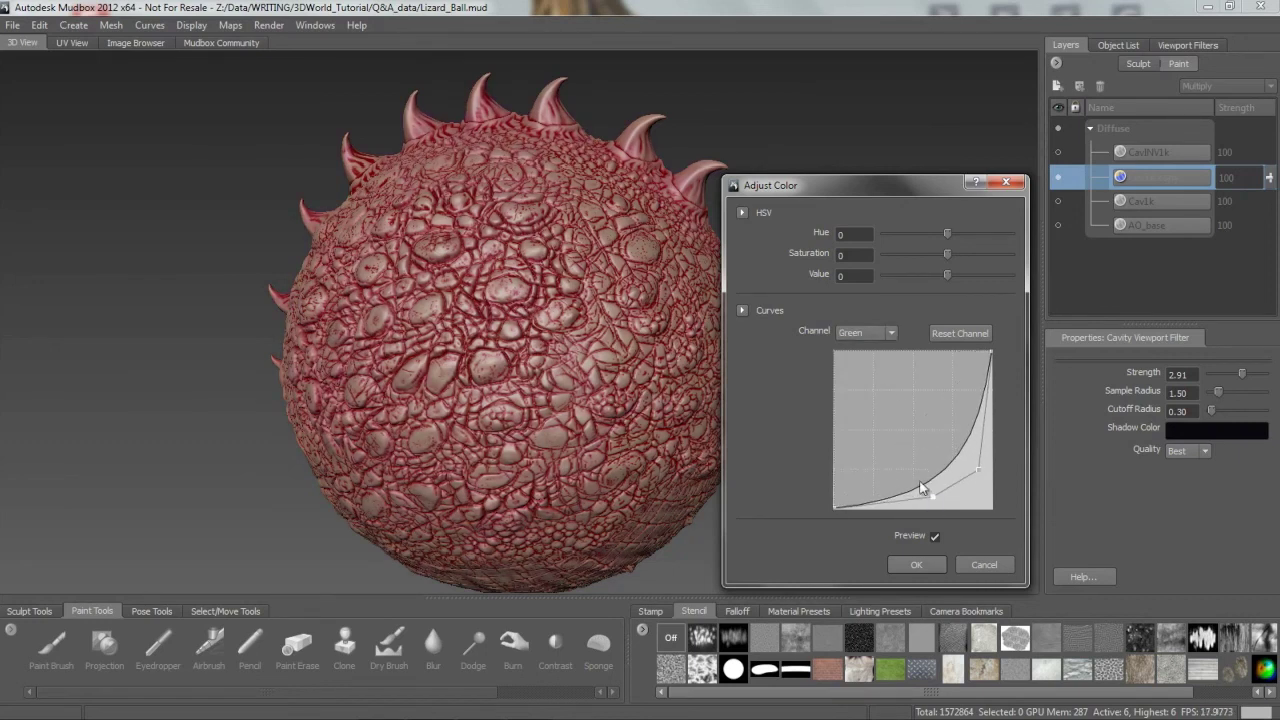
# Bend the Blue channel curve of the Cav1k copy layer strongly downward and apply the color adjustment
pyautogui.click(866, 333)
pyautogui.click(875, 379)
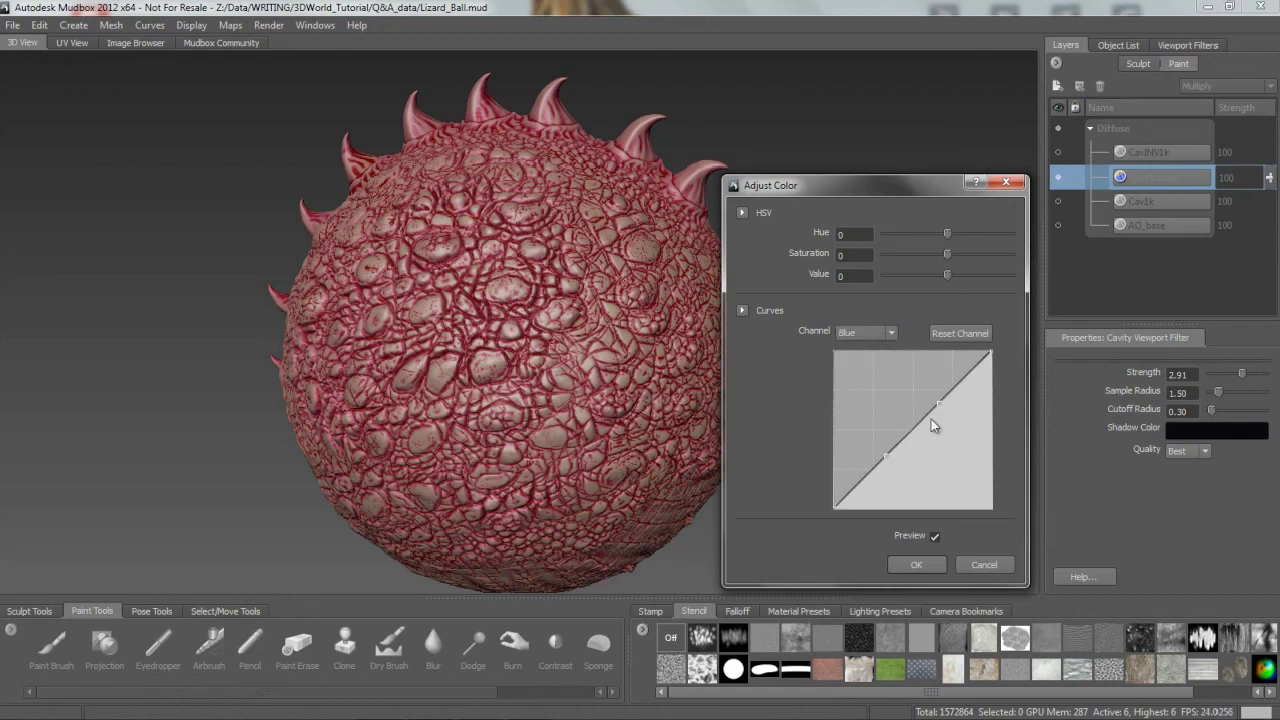
pyautogui.moveTo(940, 401); pyautogui.dragTo(965, 472)
pyautogui.moveTo(886, 456); pyautogui.dragTo(837, 524)
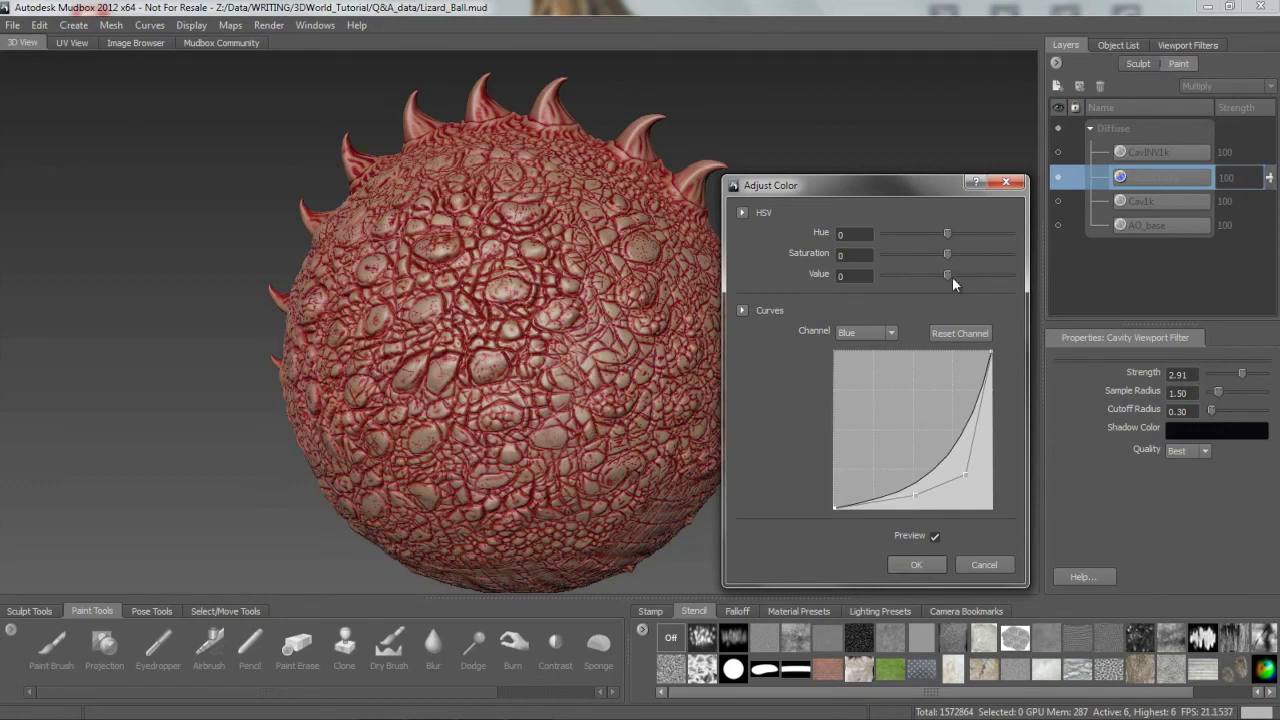
pyautogui.moveTo(950, 272)
pyautogui.mouseDown()
pyautogui.moveTo(965, 269)
pyautogui.moveTo(954, 275)
pyautogui.moveTo(957, 250)
pyautogui.moveTo(946, 254)
pyautogui.mouseUp()
pyautogui.click(924, 567)
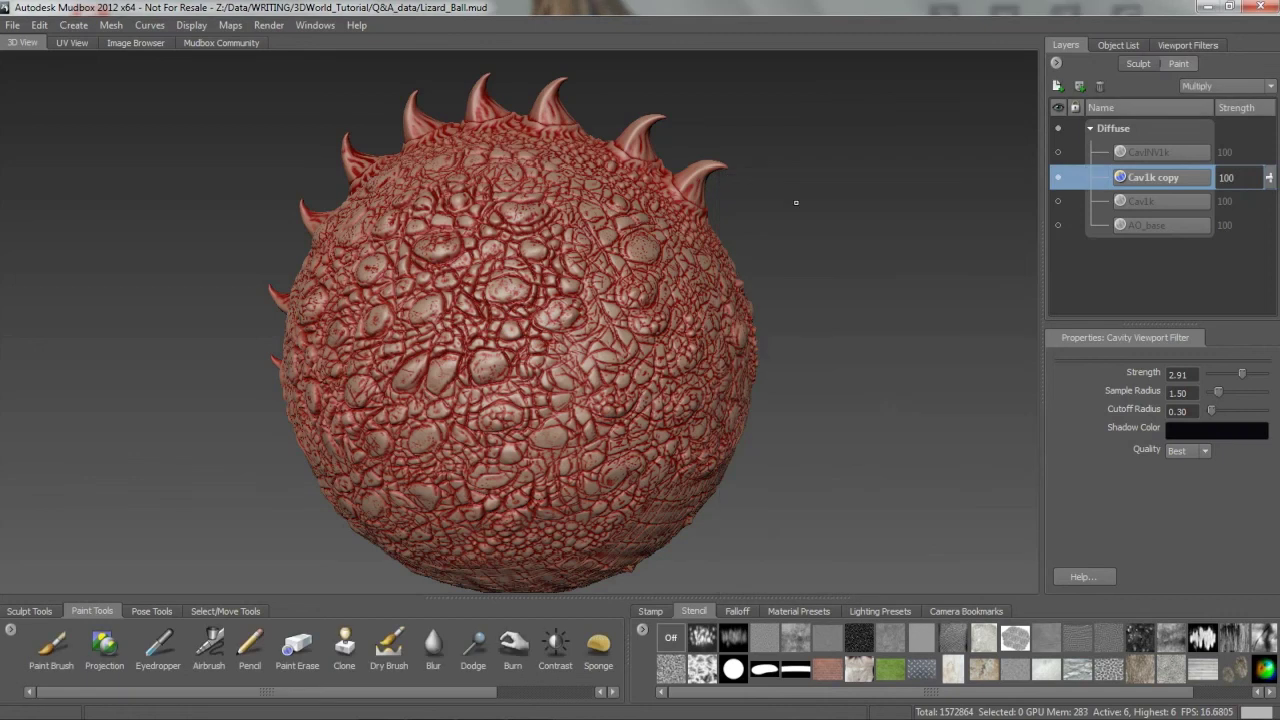
pyautogui.moveTo(446, 374)
pyautogui.keyDown('alt'); pyautogui.mouseDown()
pyautogui.moveTo(560, 400)
pyautogui.moveTo(420, 345)
pyautogui.moveTo(745, 420)
pyautogui.moveTo(728, 416)
pyautogui.mouseUp(); pyautogui.keyUp('alt')
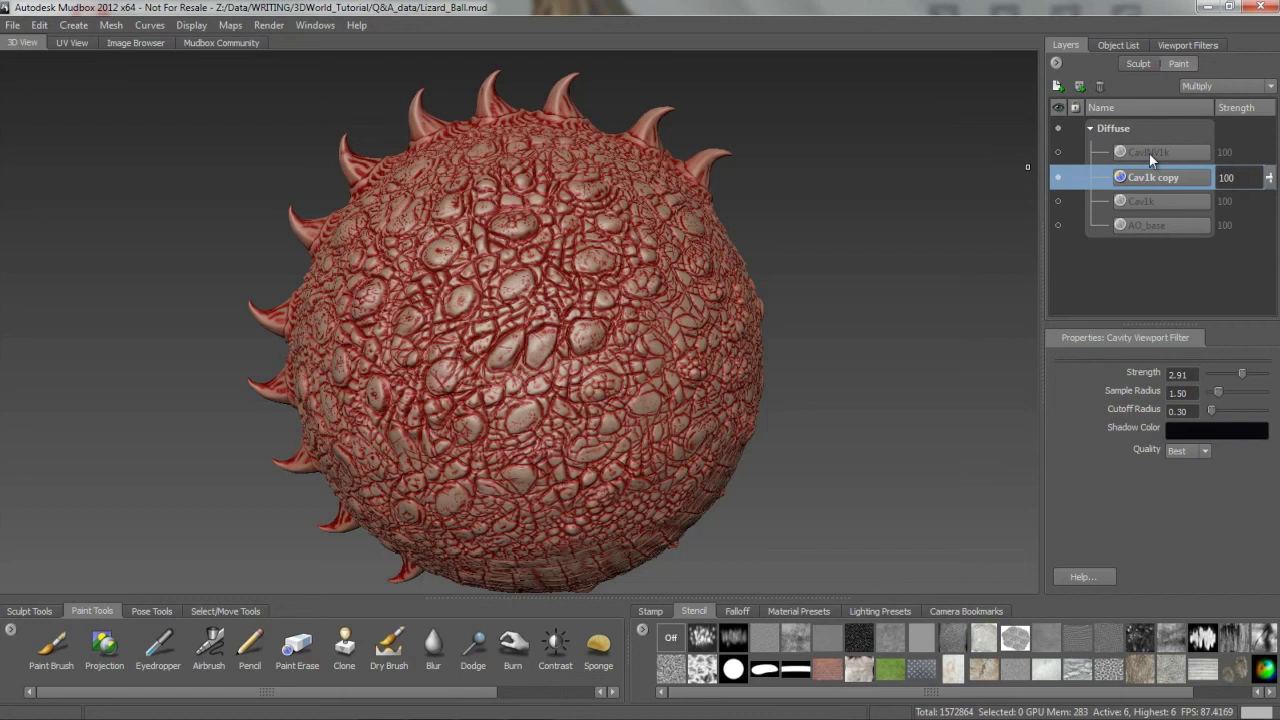
# Look over the paint layer commands and the full range of paint tools, including Hue, Hue Shift and Invert
pyautogui.click(1055, 62)
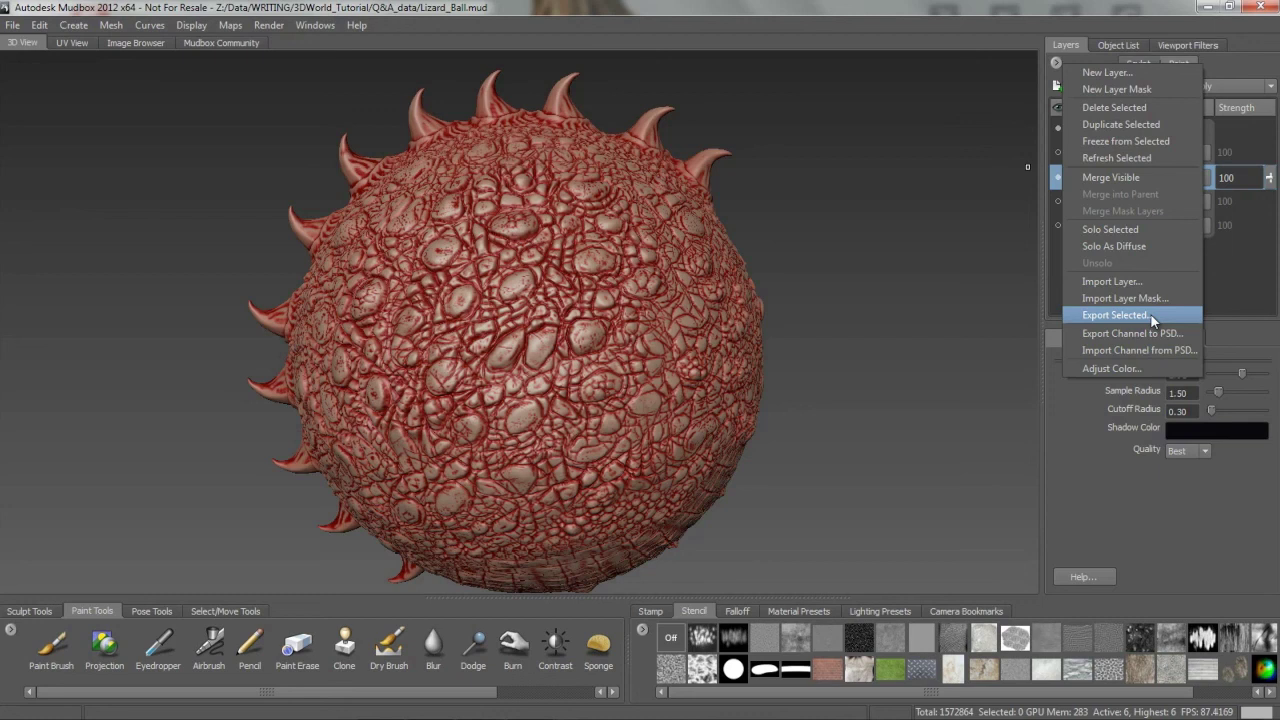
pyautogui.click(1100, 5)
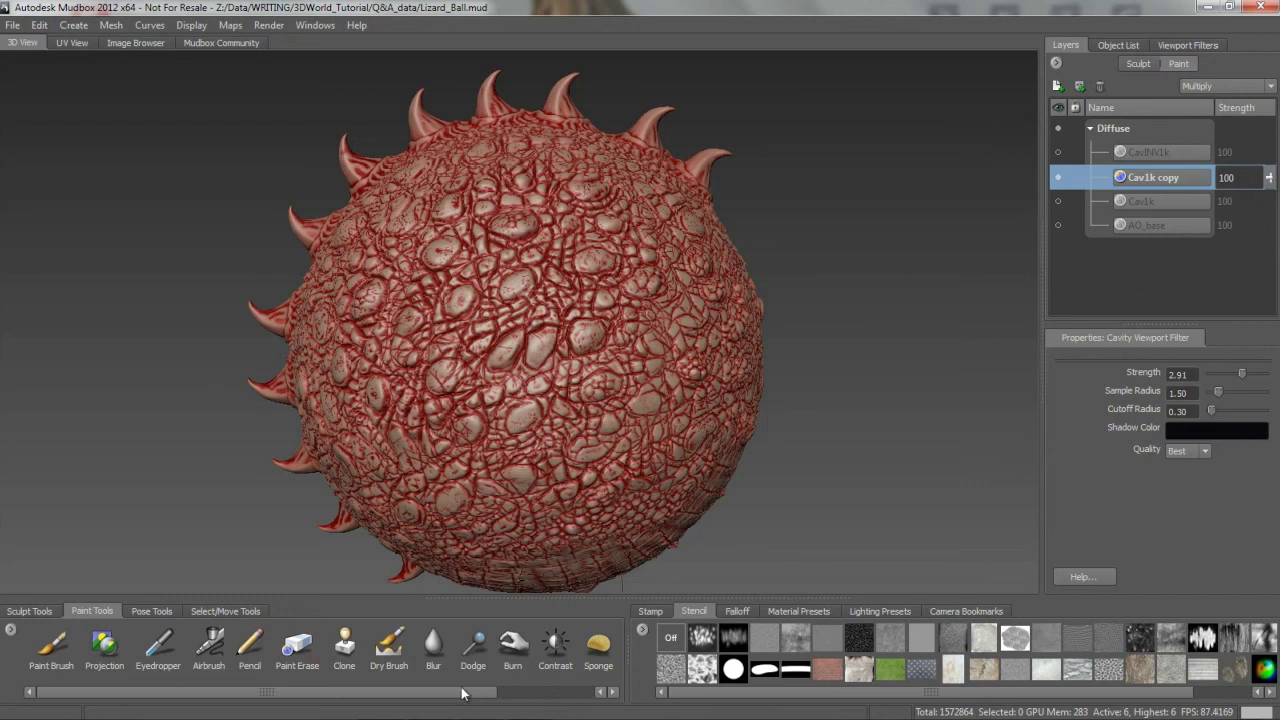
pyautogui.moveTo(466, 692); pyautogui.dragTo(580, 703)
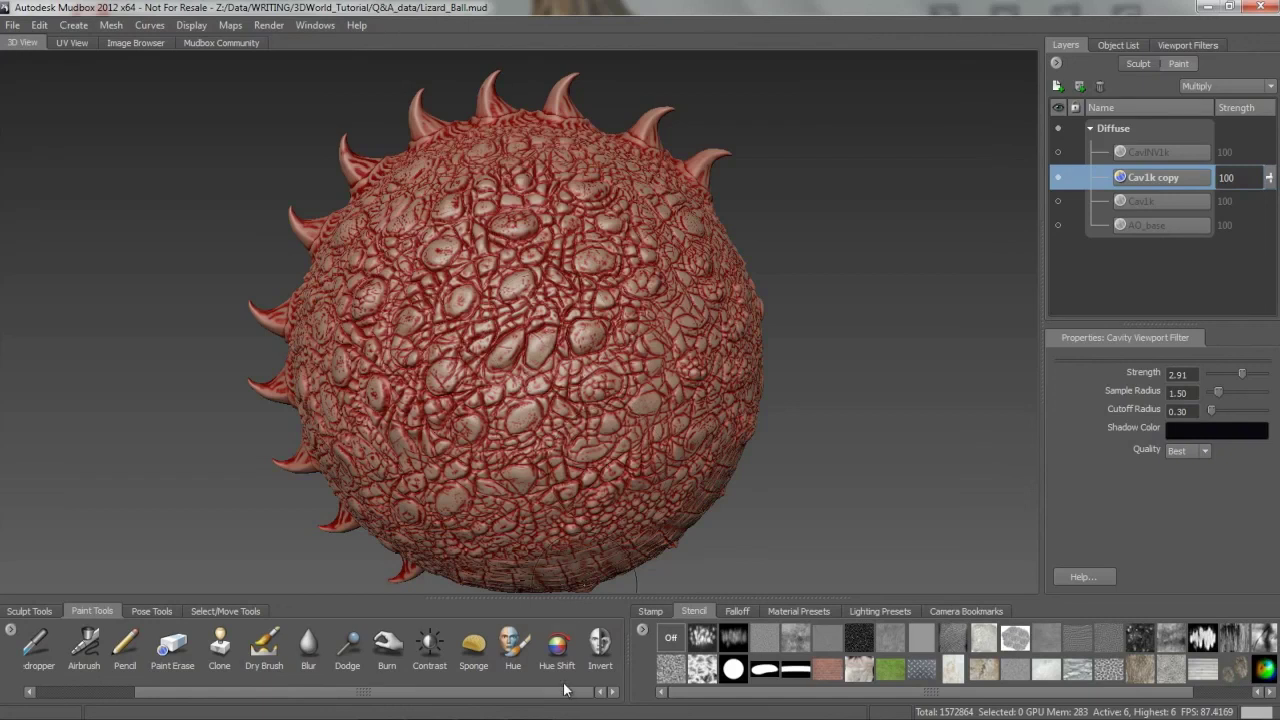
pyautogui.moveTo(566, 691); pyautogui.dragTo(470, 692)
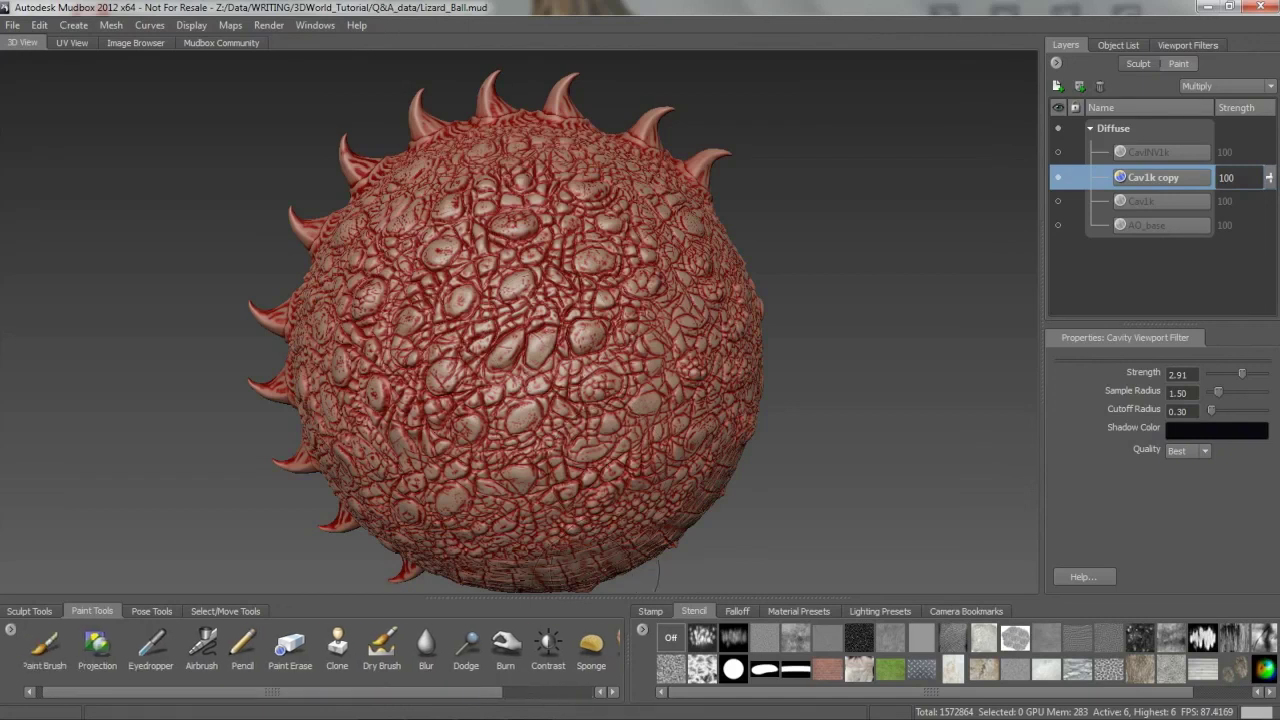
# Compare the tinted cavity maps by showing only CavINV1k and switching back to only Cav1k copy
pyautogui.click(1057, 152)
pyautogui.click(1057, 177)
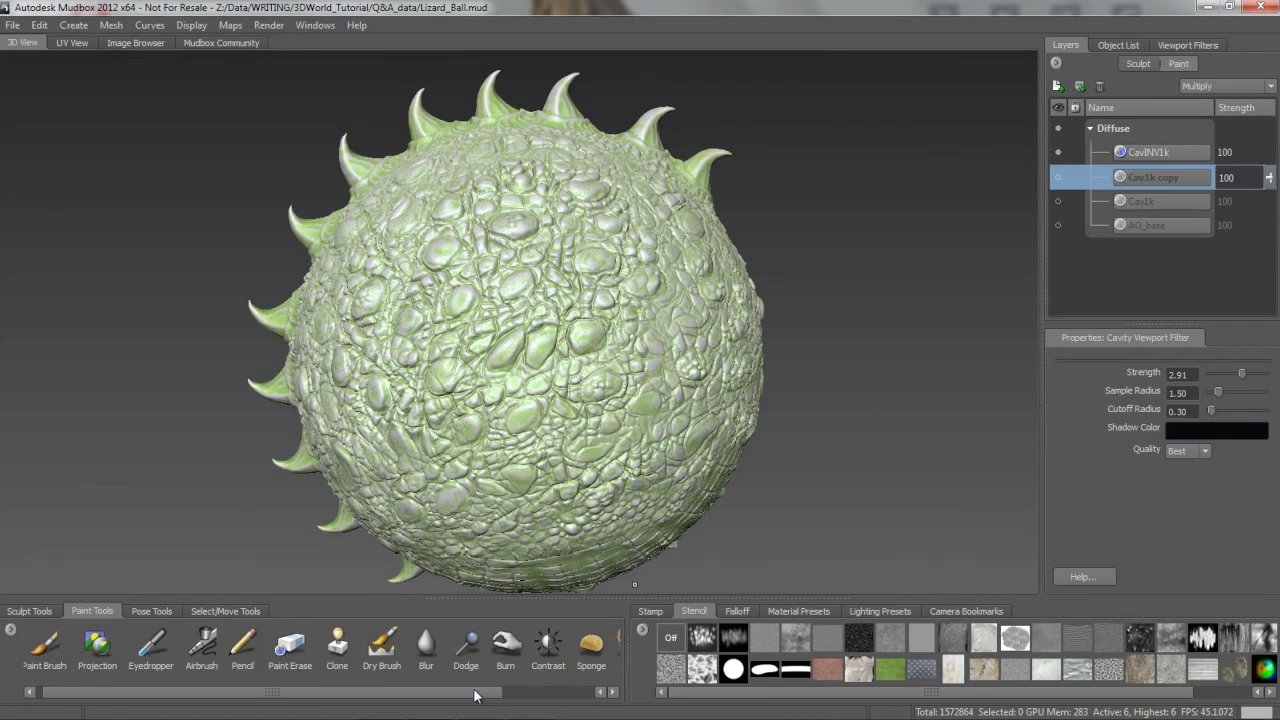
pyautogui.moveTo(473, 690)
pyautogui.mouseDown()
pyautogui.moveTo(489, 690)
pyautogui.moveTo(463, 700)
pyautogui.moveTo(565, 698)
pyautogui.mouseUp()
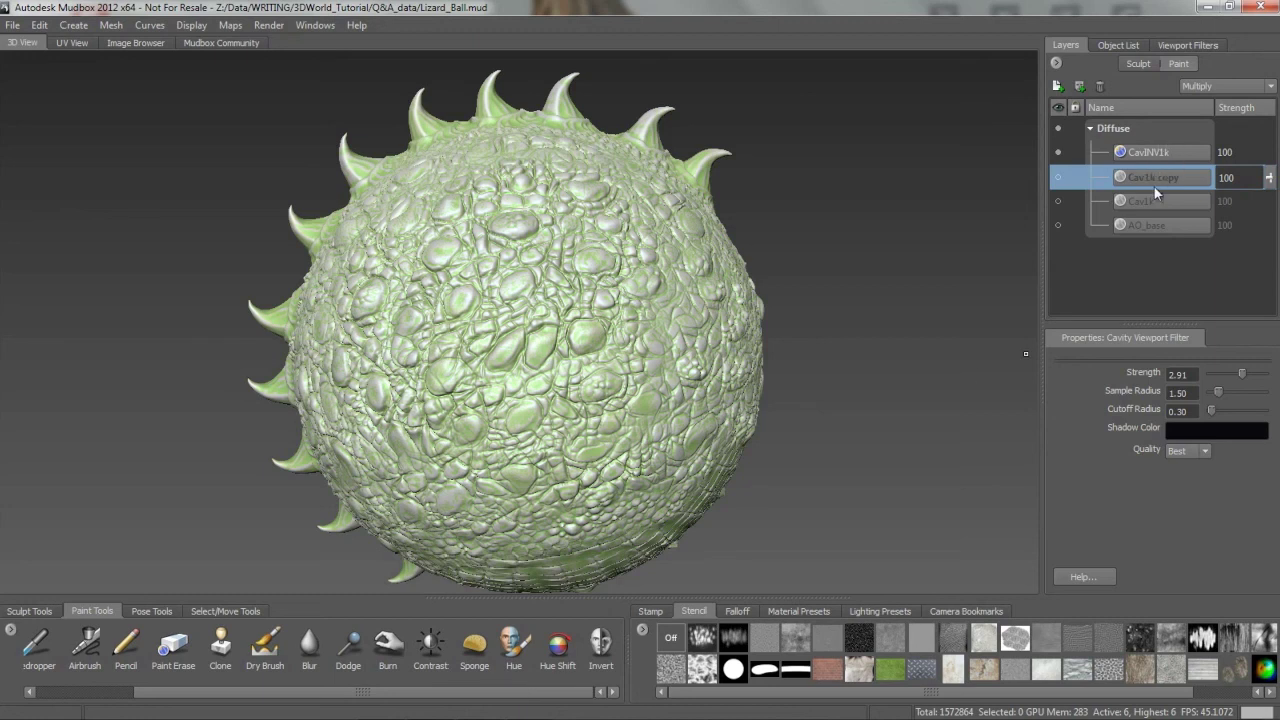
pyautogui.click(1058, 152)
pyautogui.click(1058, 177)
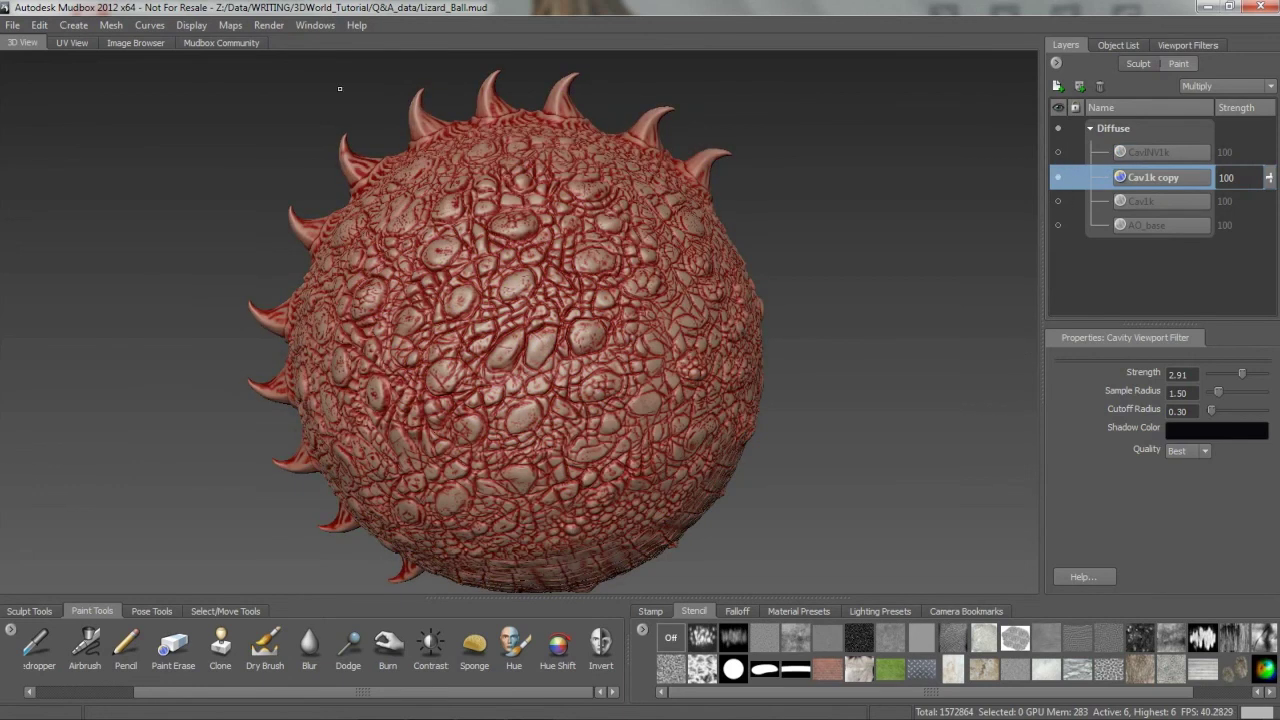
# Review the paint export commands, such as Export All Paint Layers and Export Channel to PSD, and inspect the tinted sculpt from another angle
pyautogui.click(13, 25)
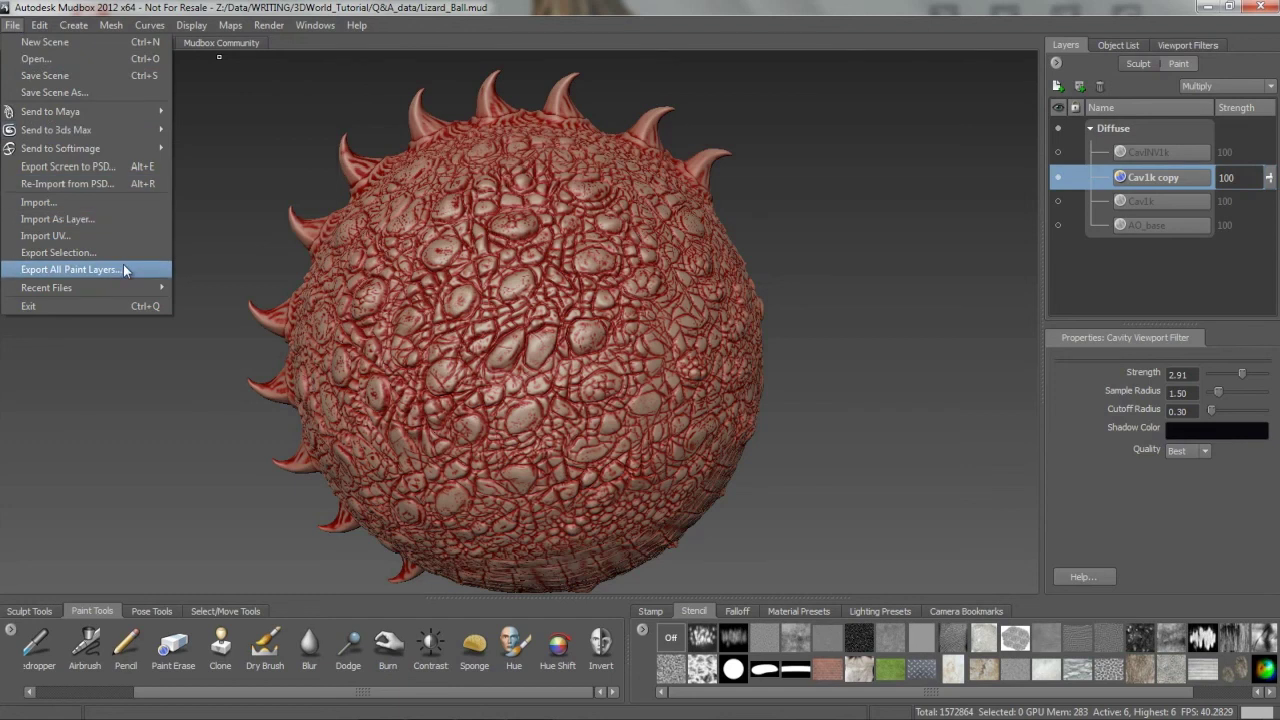
pyautogui.click(547, 17)
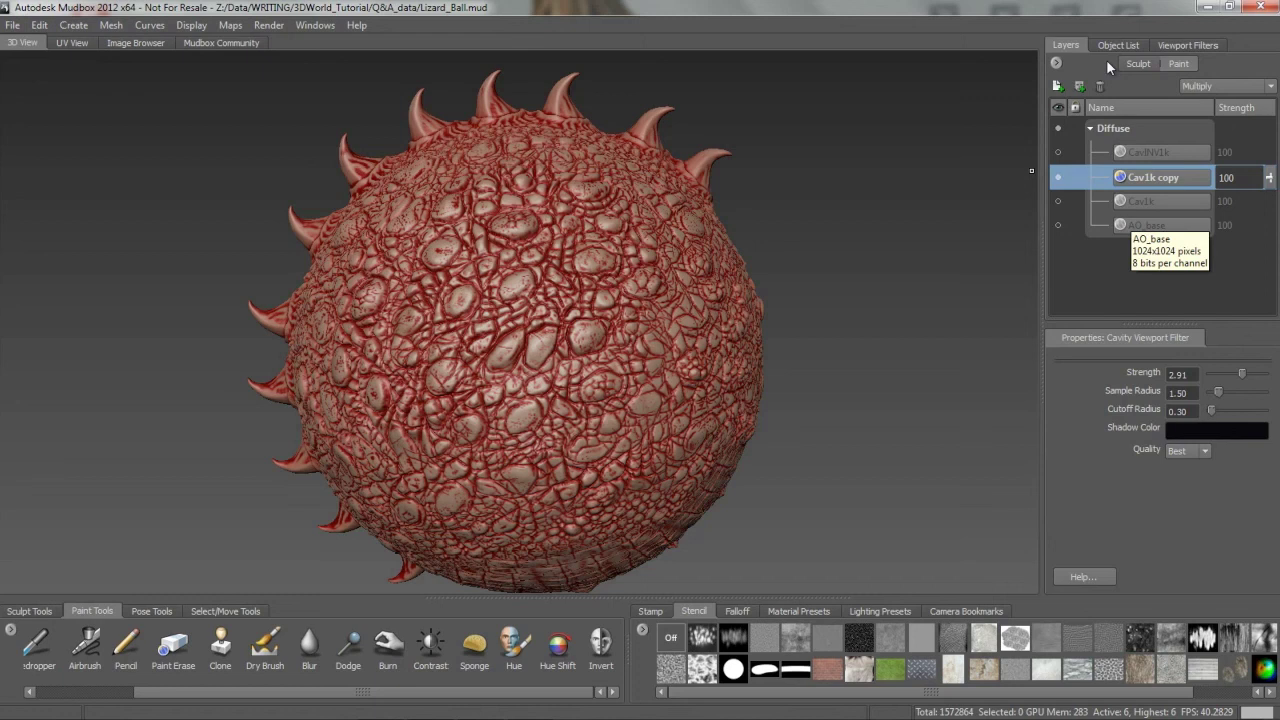
pyautogui.click(1056, 63)
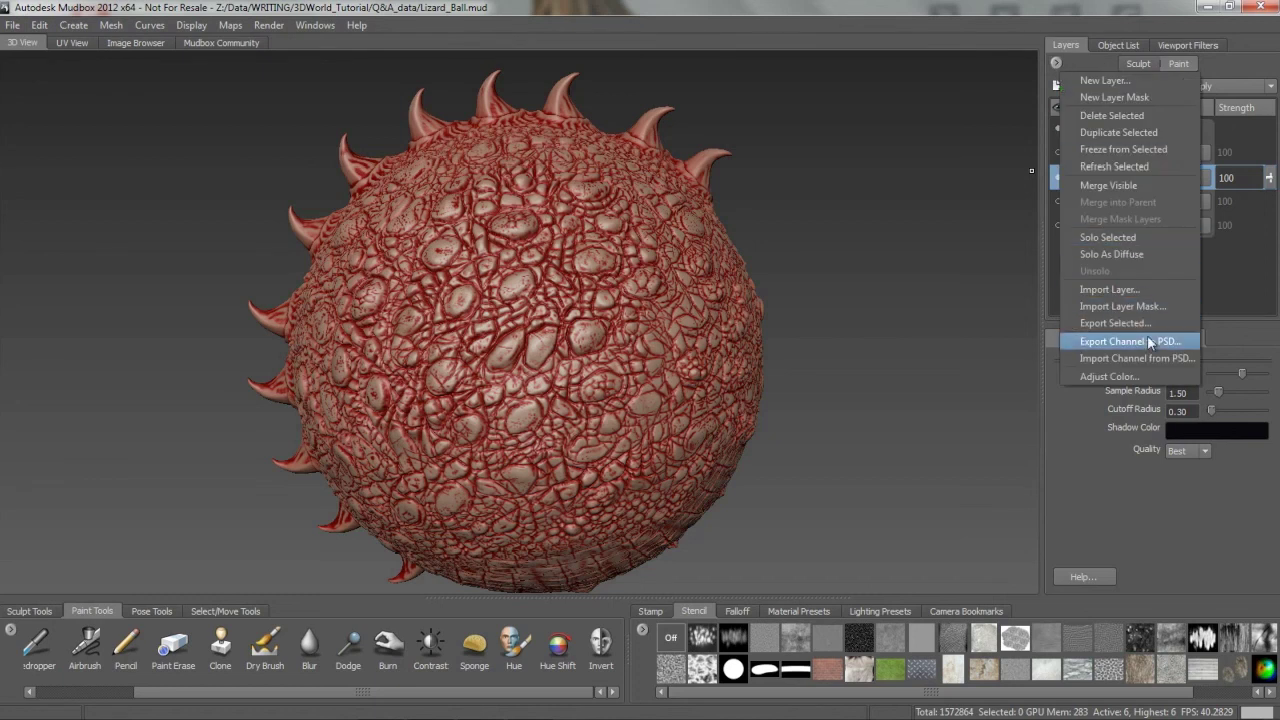
pyautogui.click(1263, 282)
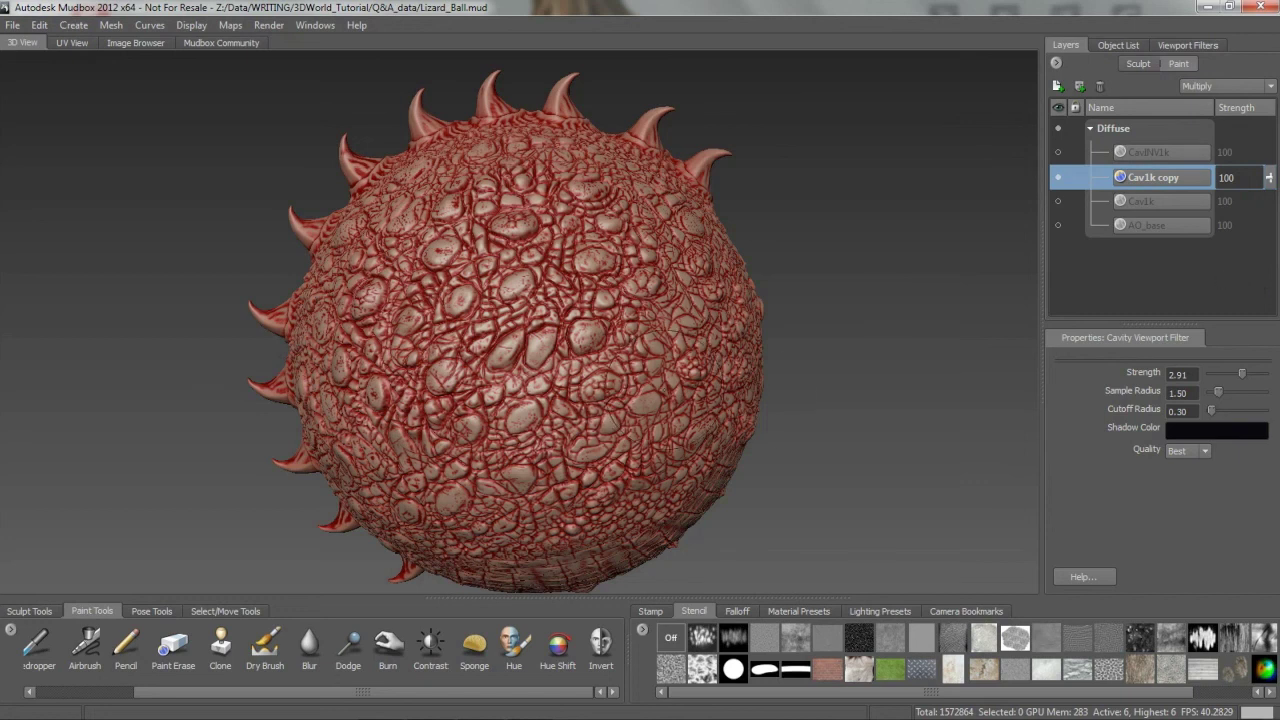
pyautogui.keyDown('alt'); pyautogui.moveTo(612, 356); pyautogui.dragTo(519, 389, button='right'); pyautogui.keyUp('alt')
pyautogui.moveTo(519, 389)
pyautogui.keyDown('alt'); pyautogui.mouseDown()
pyautogui.moveTo(590, 389)
pyautogui.moveTo(519, 389)
pyautogui.moveTo(472, 356)
pyautogui.moveTo(457, 368)
pyautogui.mouseUp(); pyautogui.keyUp('alt')
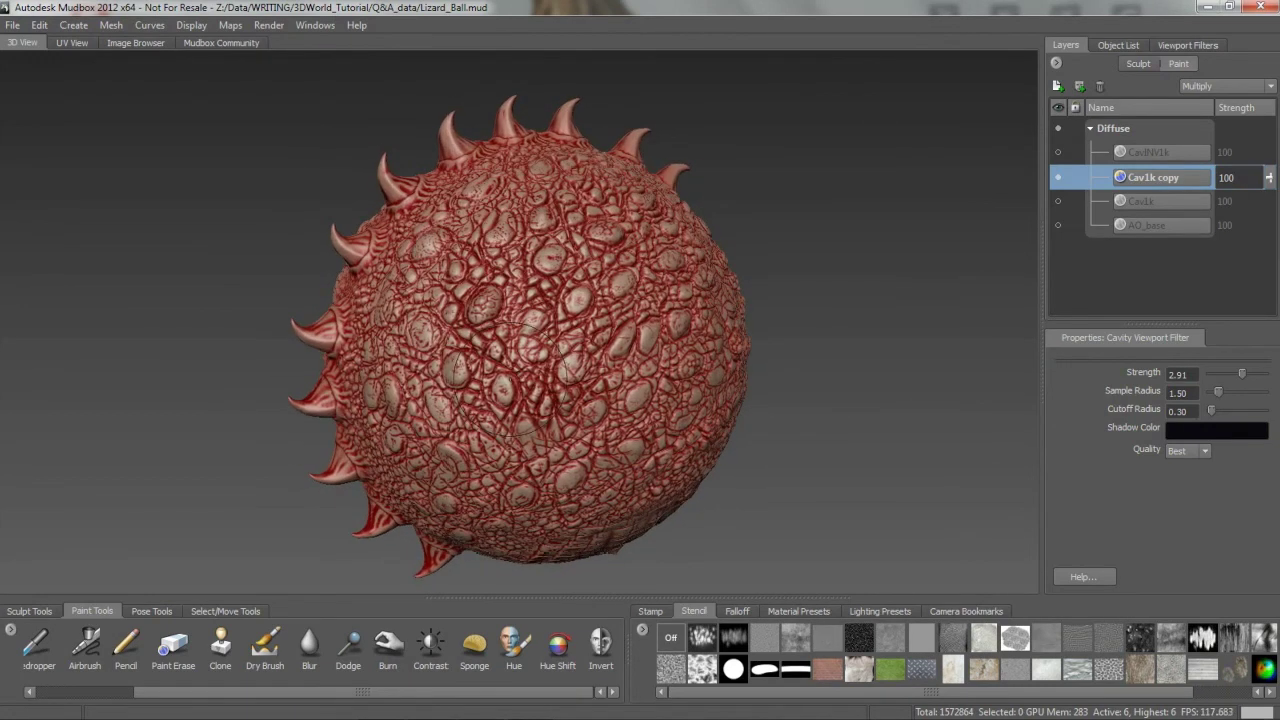